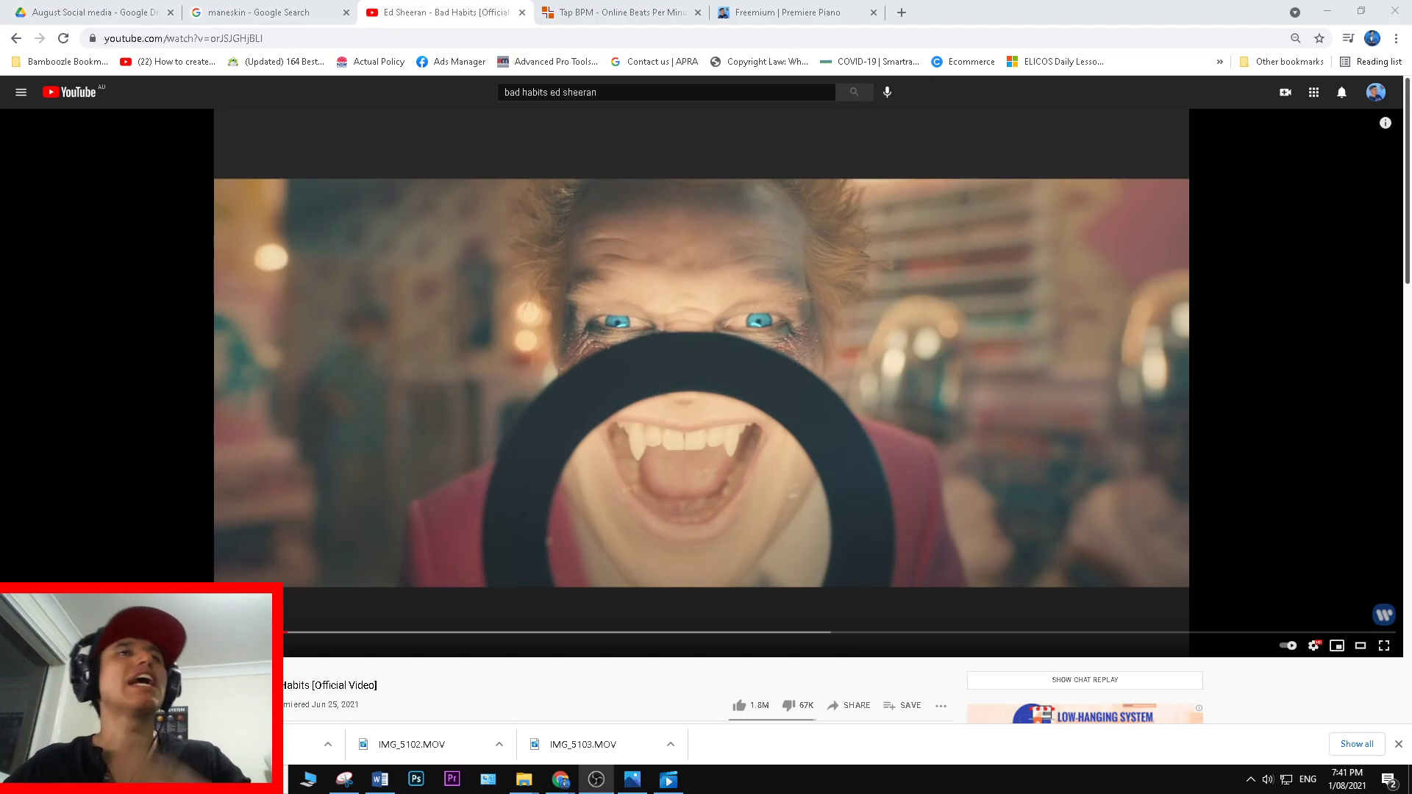
Play a few seconds of the Bad Habits video, pause it, and drag the browser to the right screen edge.
{"action": "left_click", "coordinate": [684, 439]}
{"action": "left_click", "coordinate": [684, 438]}
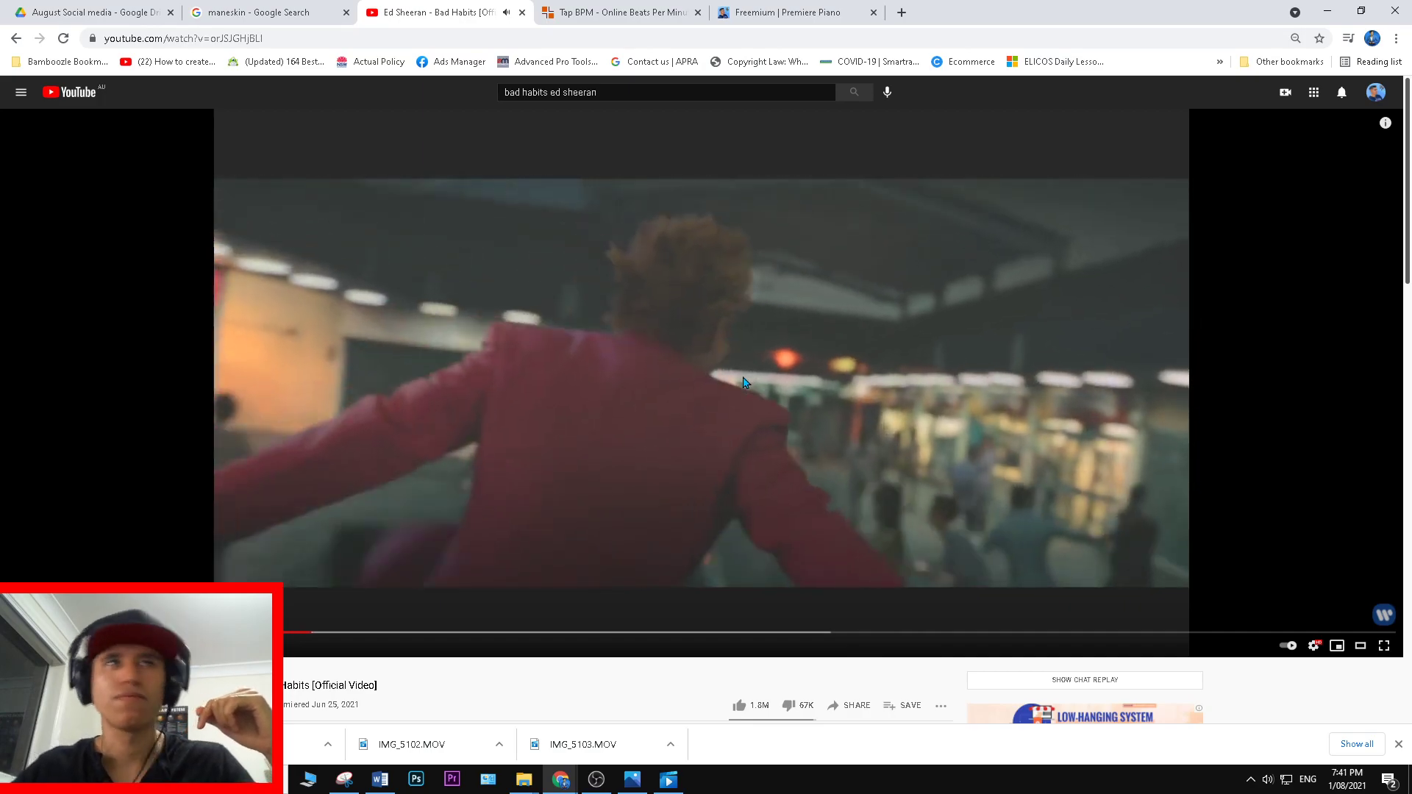
{"action": "left_click", "coordinate": [732, 358]}
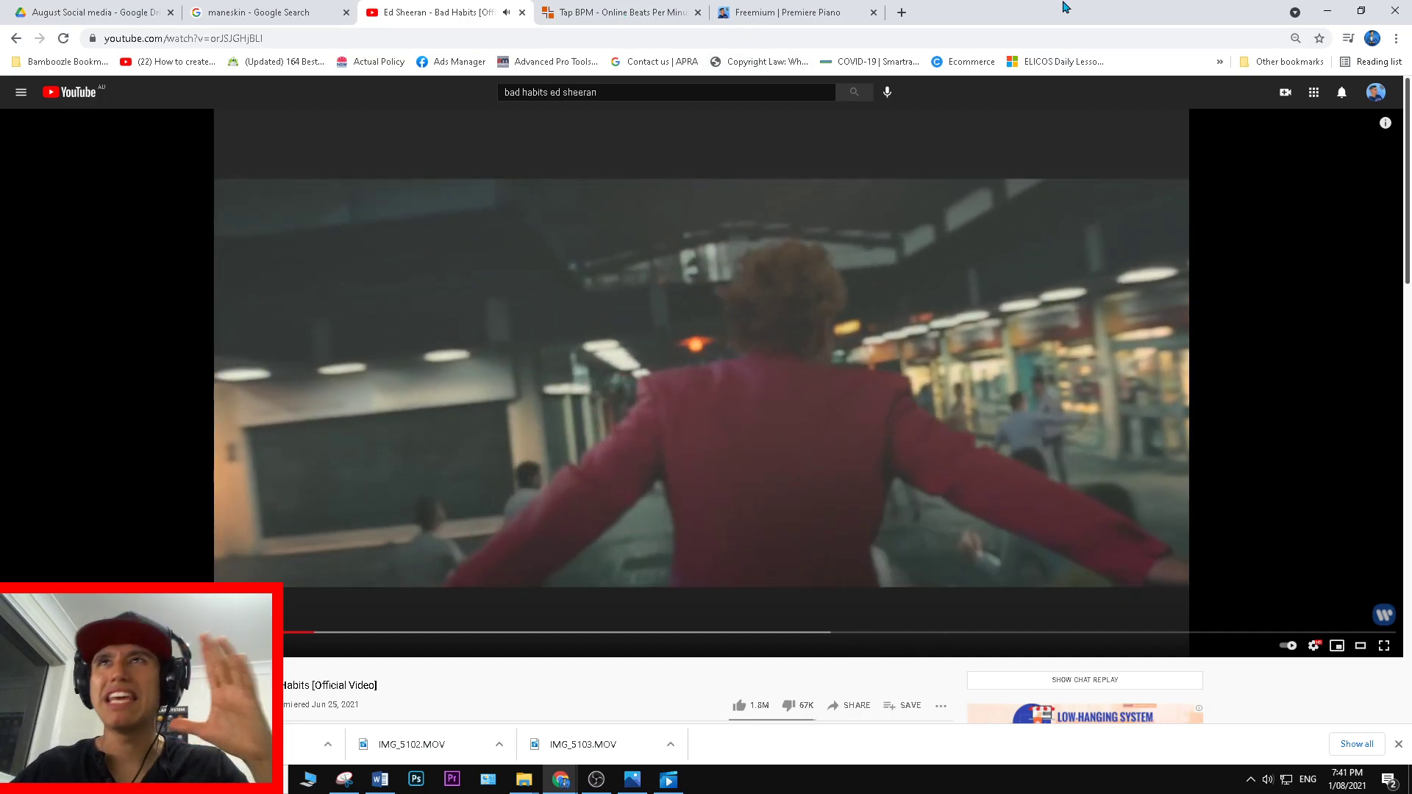
{"action": "left_click_drag", "start_coordinate": [751, 33], "coordinate": [1400, 22]}
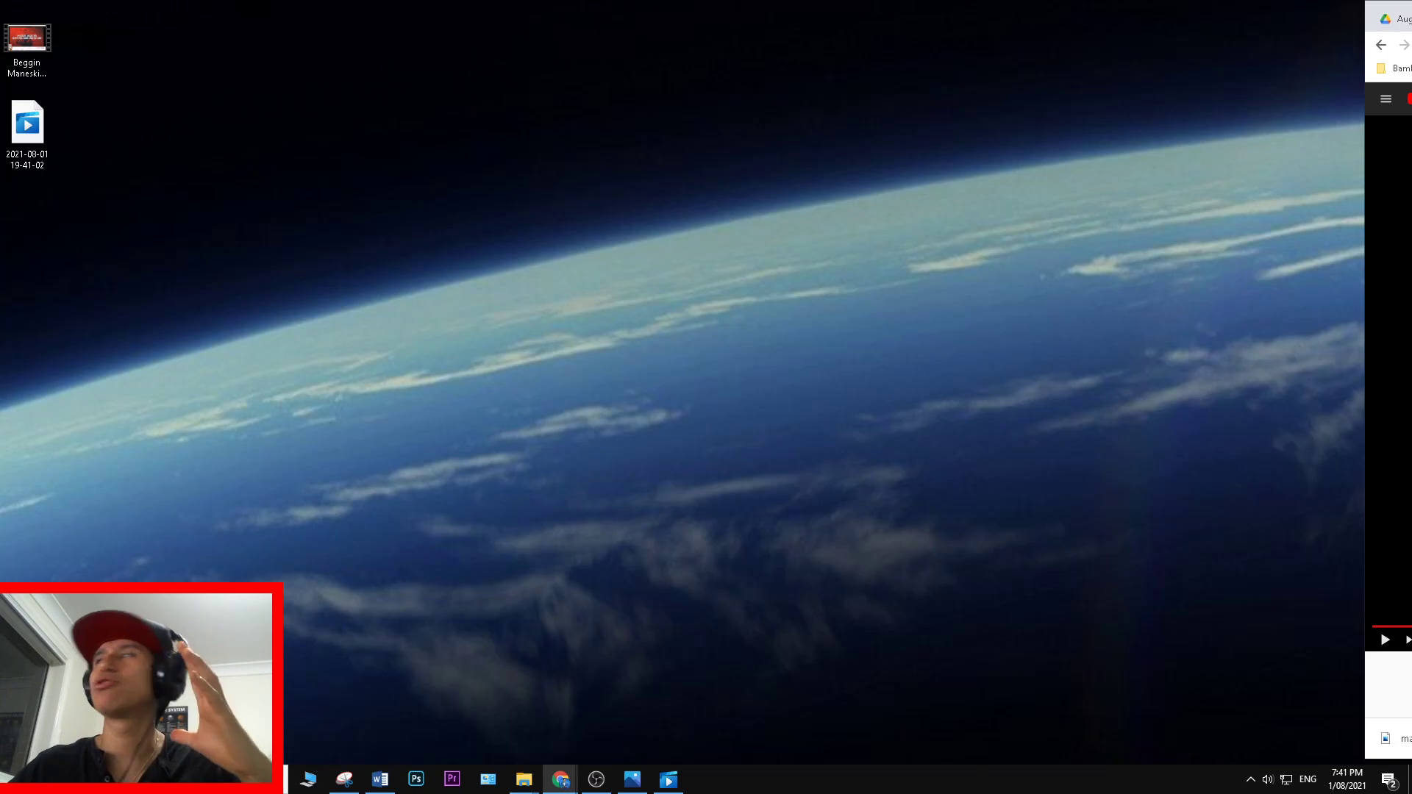
Push the Chrome window further off the right edge of the screen.
{"action": "left_click_drag", "start_coordinate": [1380, 22], "coordinate": [1401, 22]}
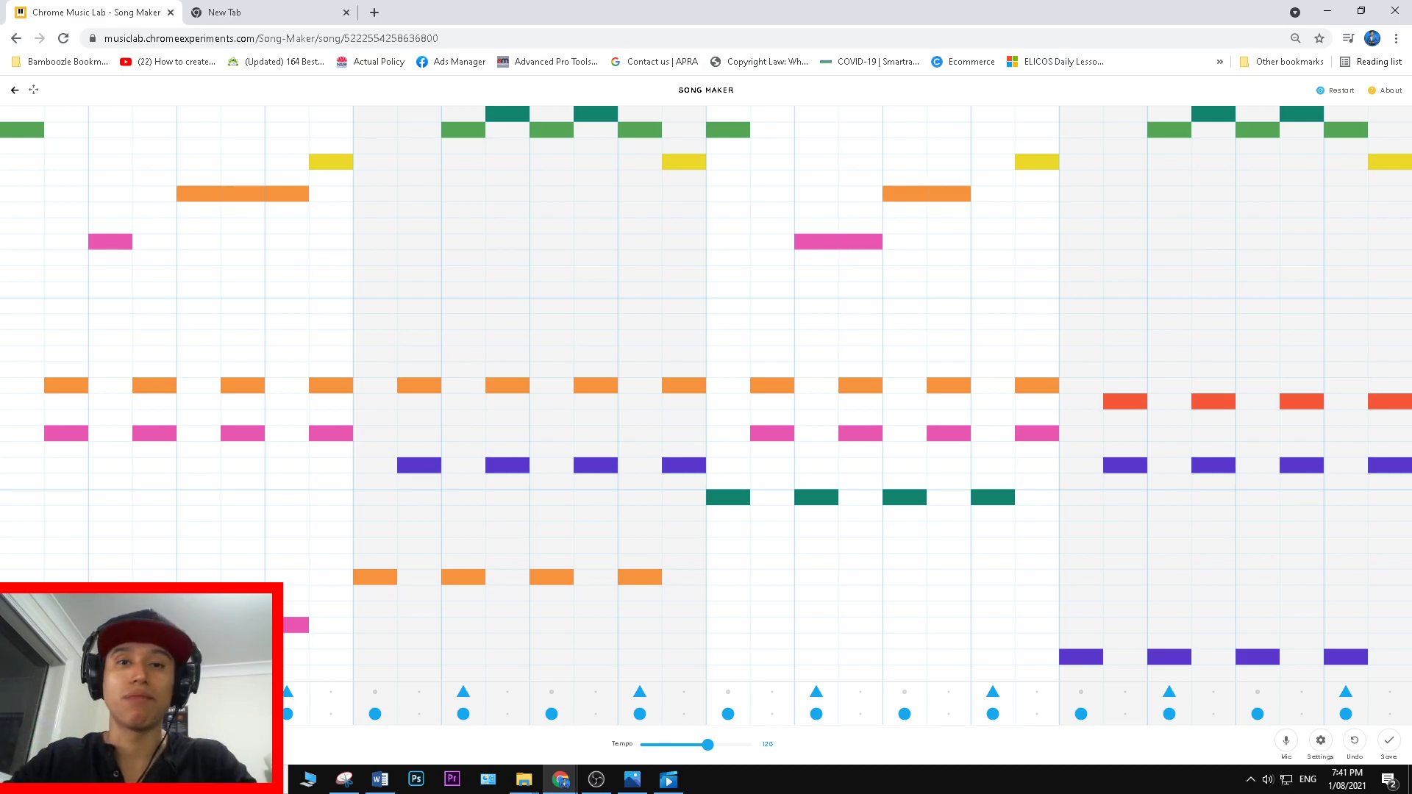
Search Google for 'chrome music lab' in a new tab and launch Song Maker from the site.
{"action": "left_click", "coordinate": [374, 13]}
{"action": "left_click", "coordinate": [643, 311]}
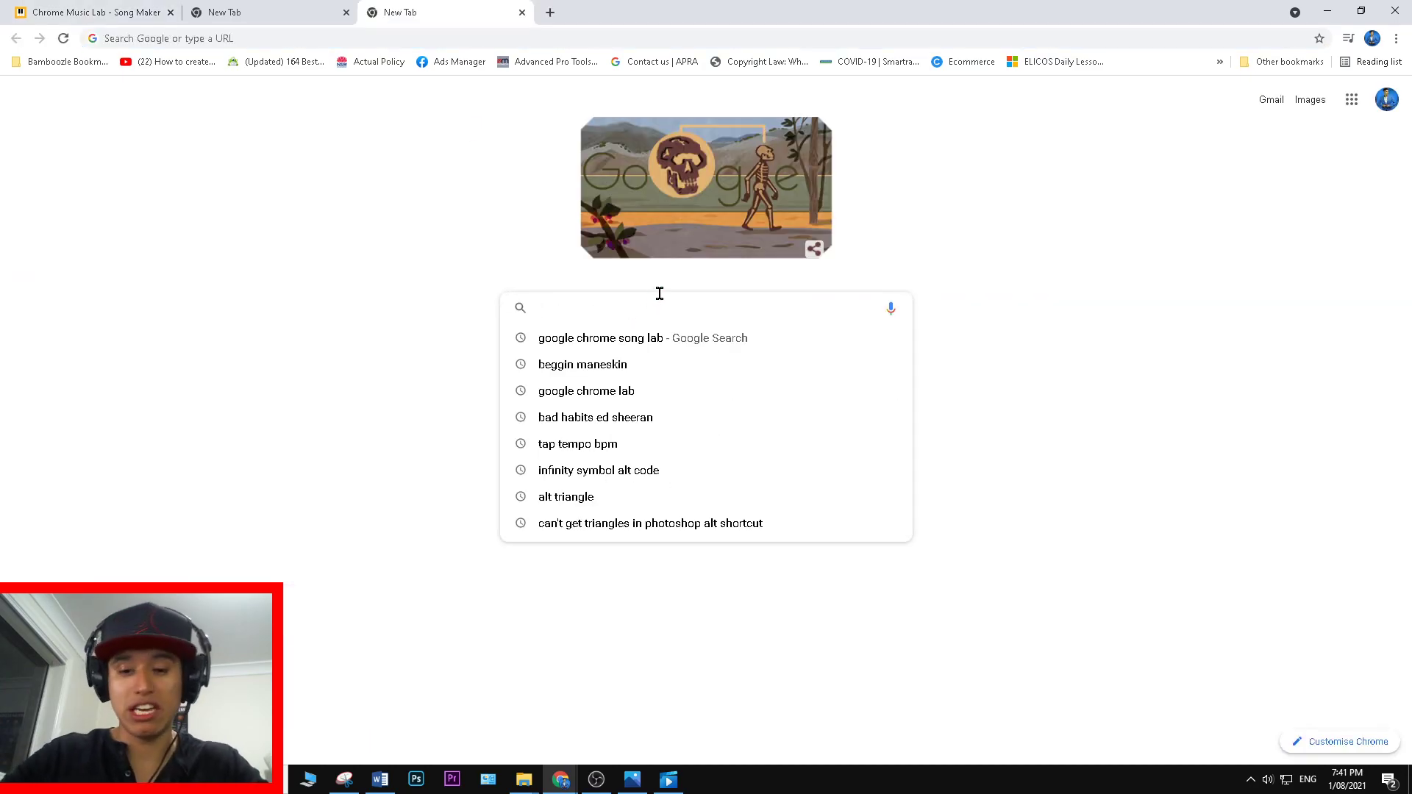
{"action": "type", "text": "chrome music lab"}
{"action": "key", "text": "Return"}
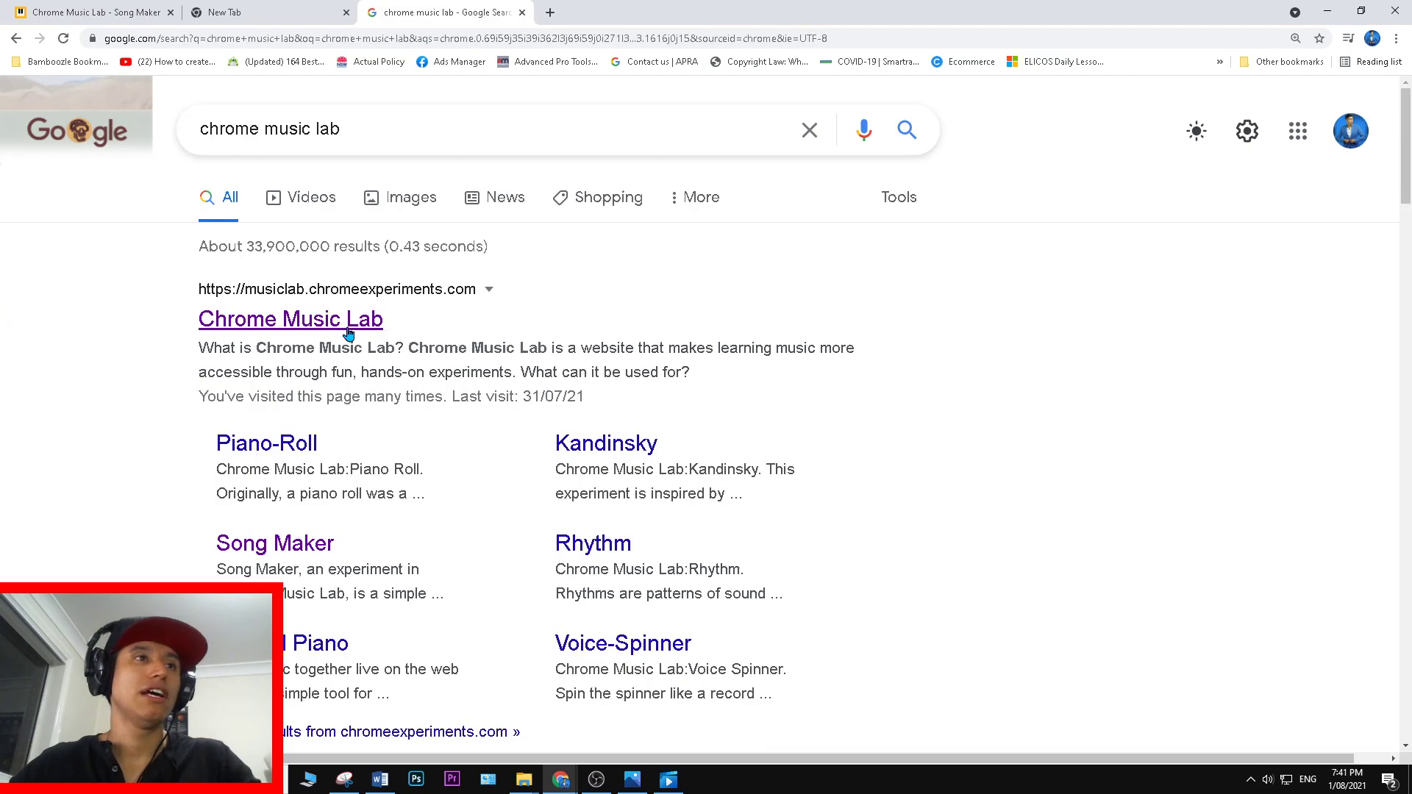
{"action": "left_click", "coordinate": [345, 326]}
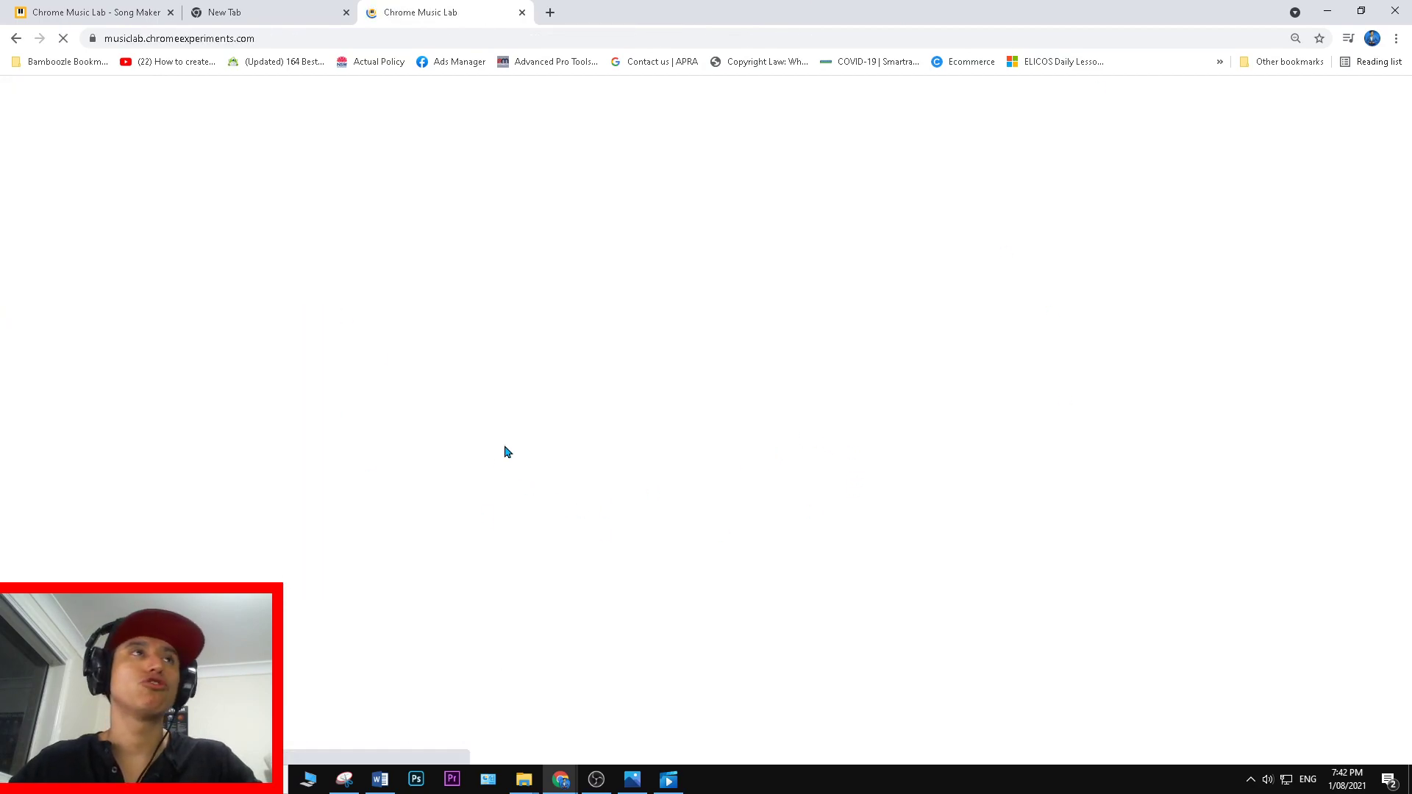
{"action": "mouse_move", "coordinate": [523, 280]}
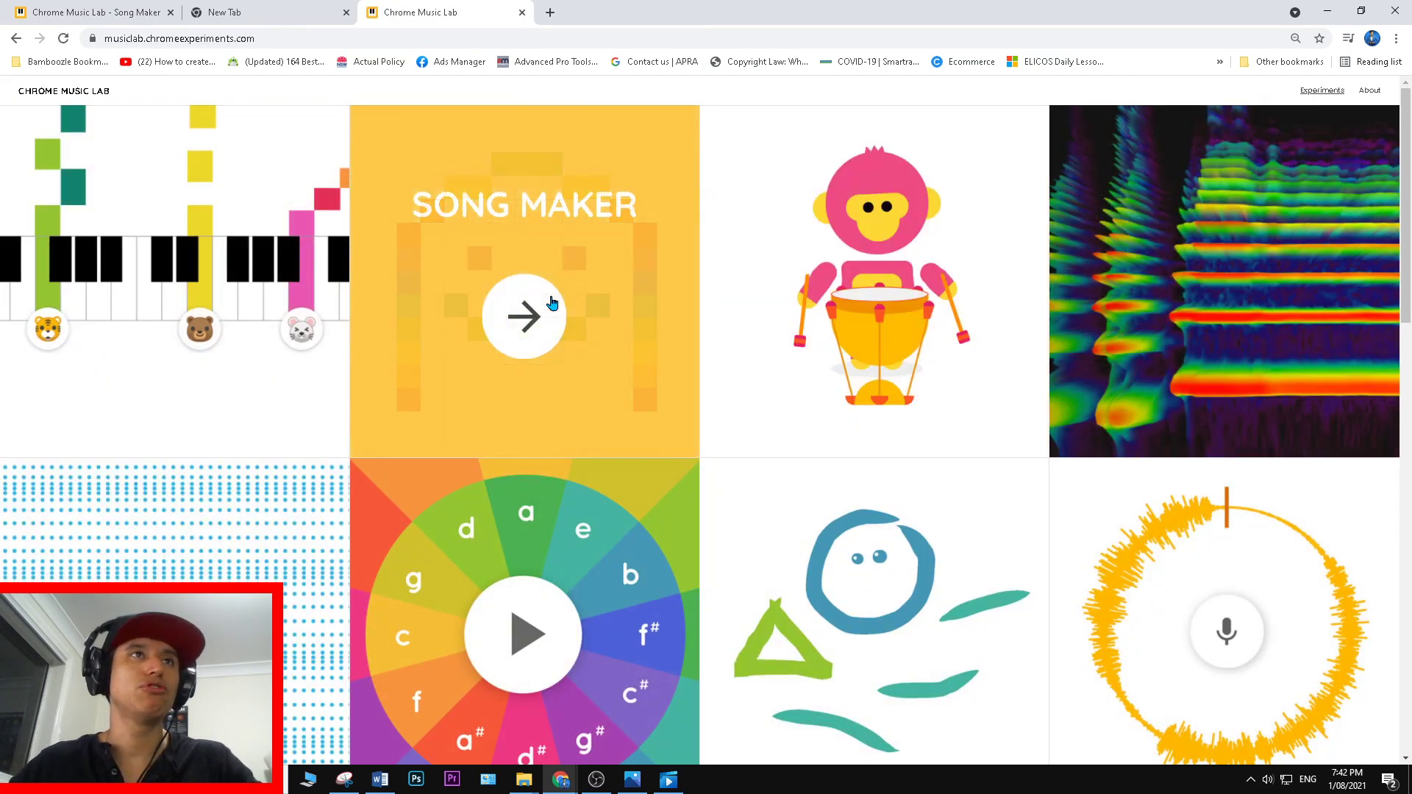
{"action": "left_click", "coordinate": [504, 342]}
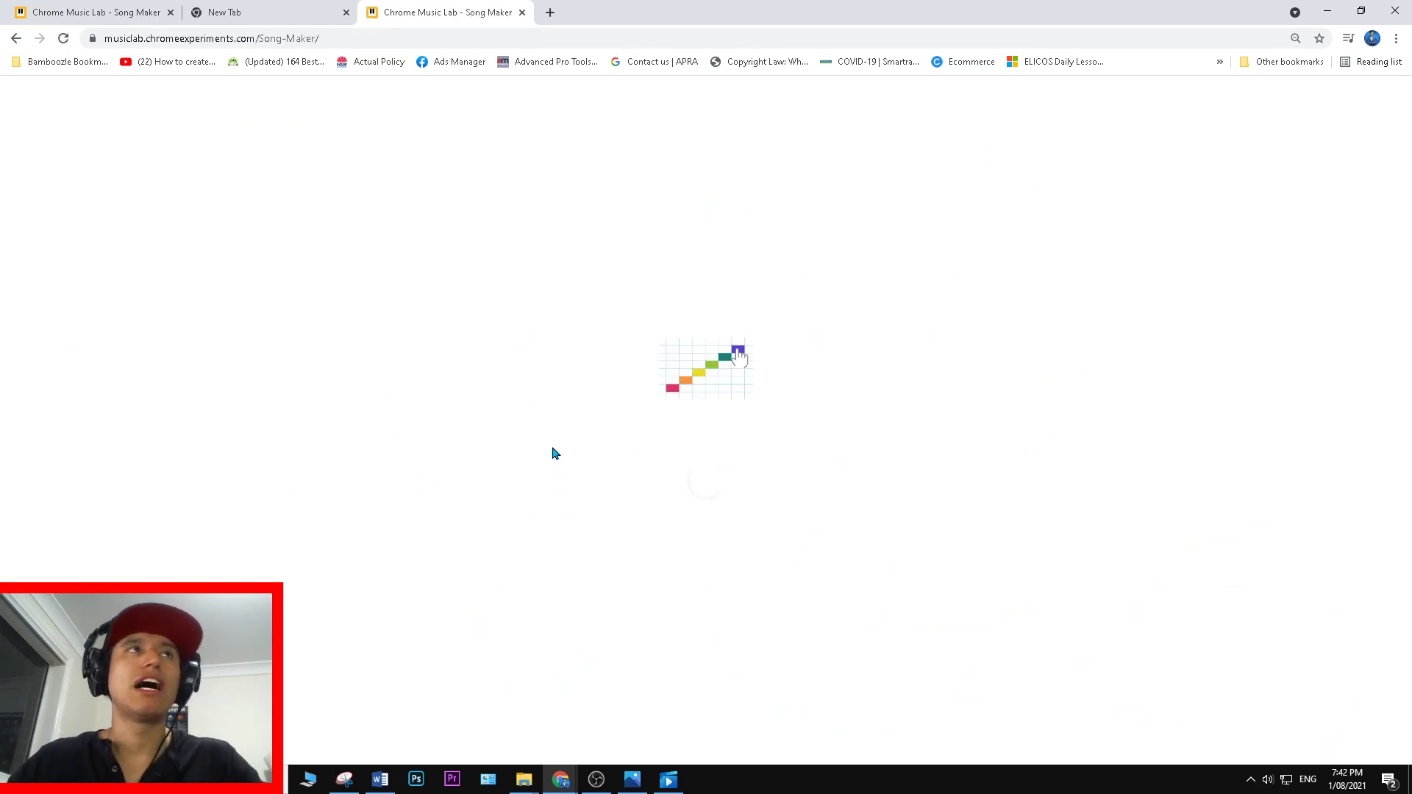
Split the saved song into its own window and switch to the new blank Song Maker tab.
{"action": "left_click", "coordinate": [95, 12]}
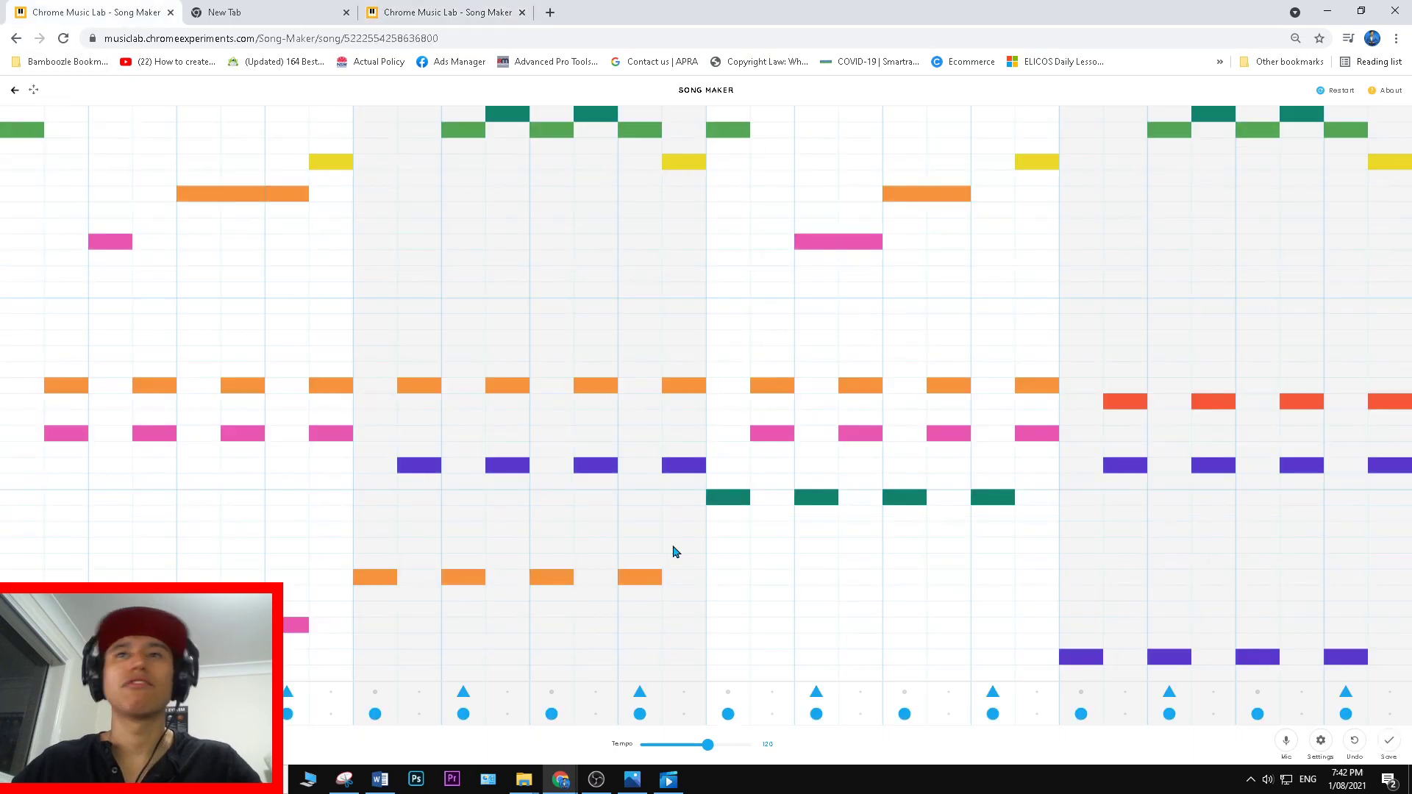
{"action": "left_click", "coordinate": [1319, 741]}
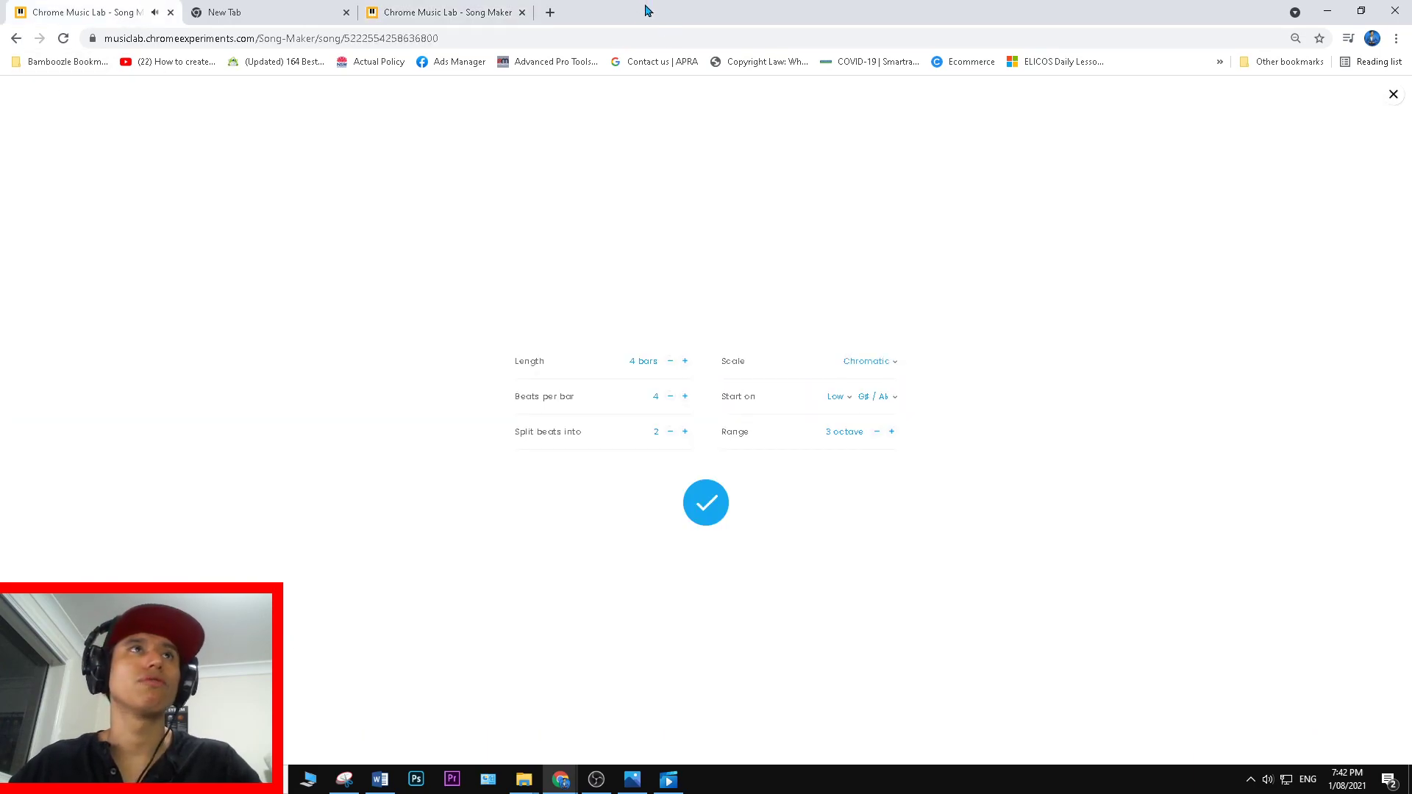
{"action": "left_click_drag", "start_coordinate": [81, 13], "coordinate": [1404, 397]}
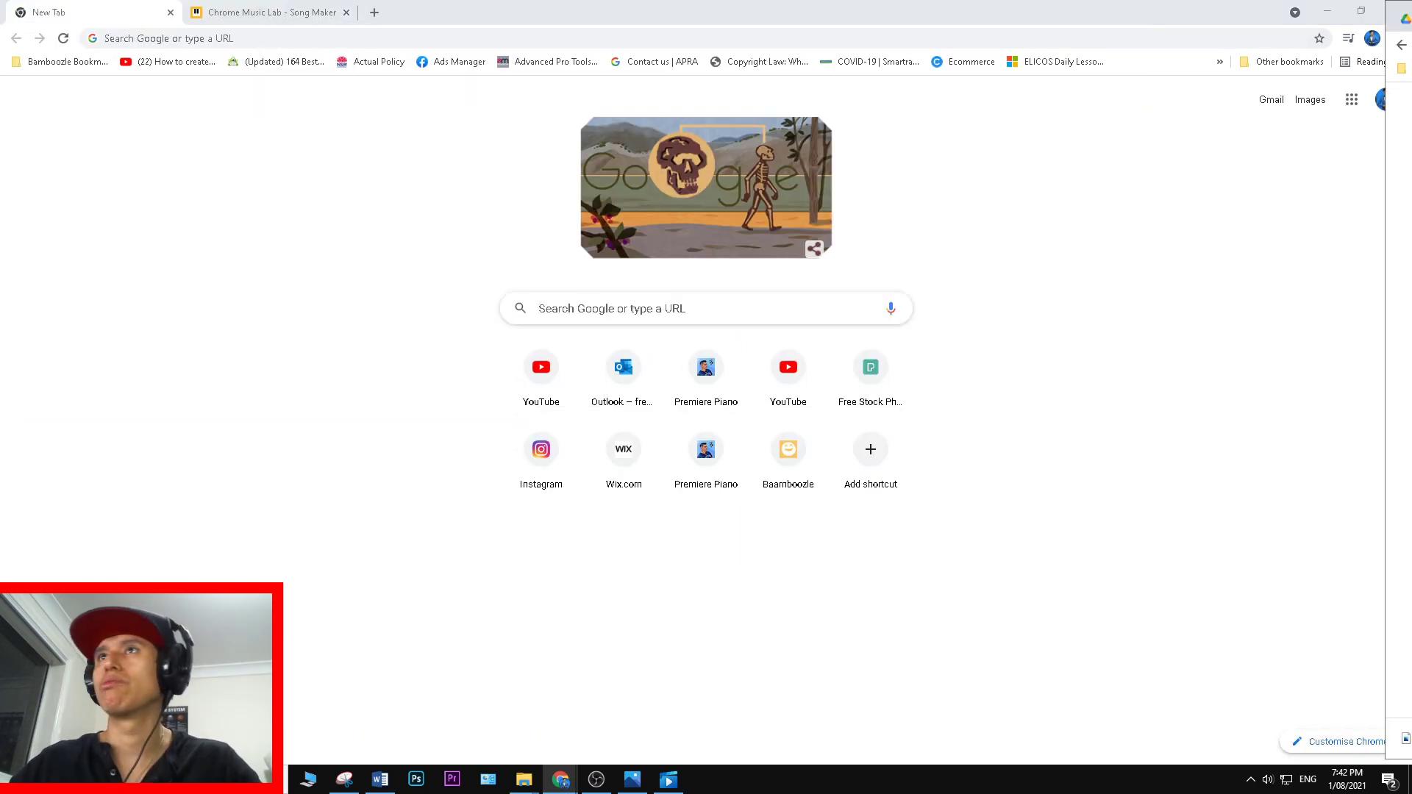
{"action": "left_click", "coordinate": [990, 247]}
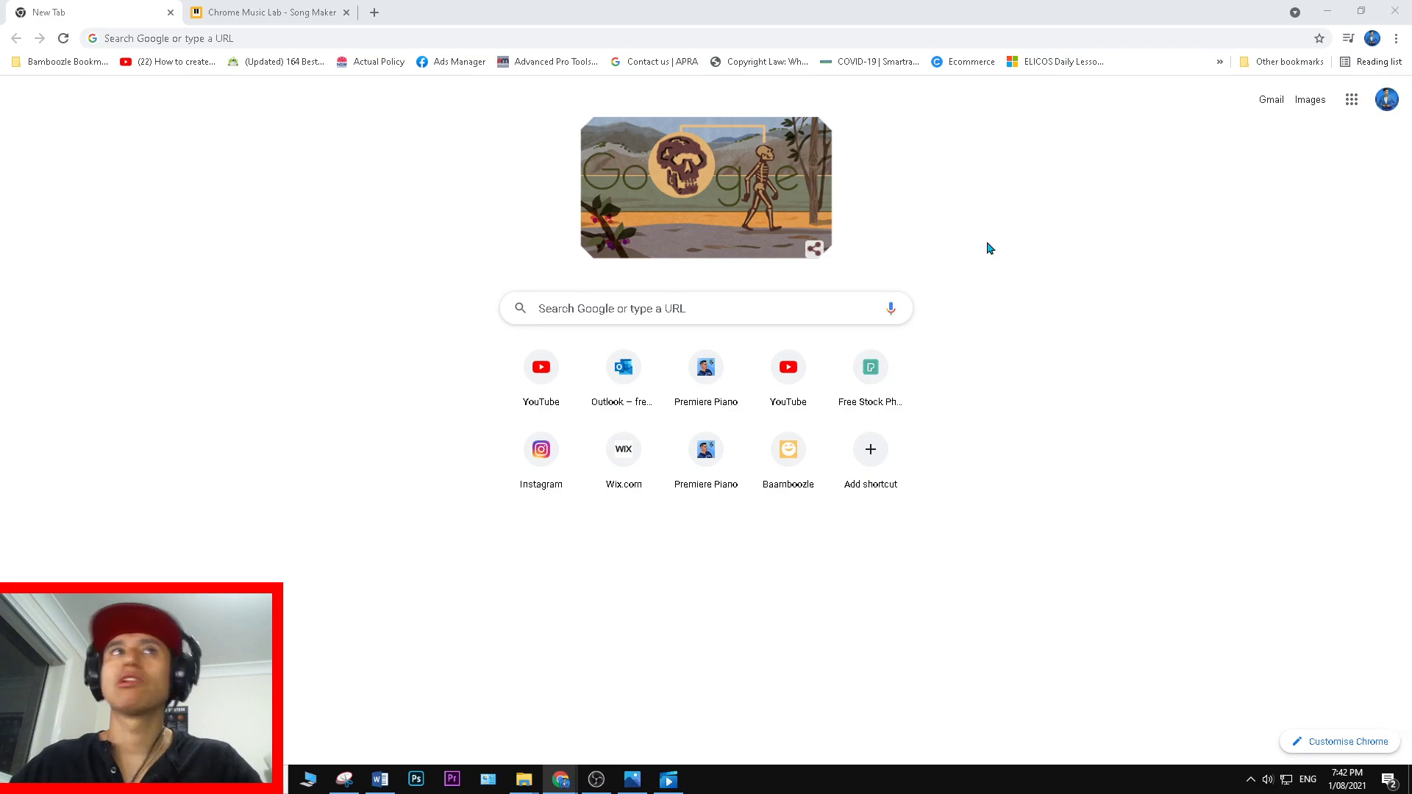
{"action": "left_click", "coordinate": [263, 16]}
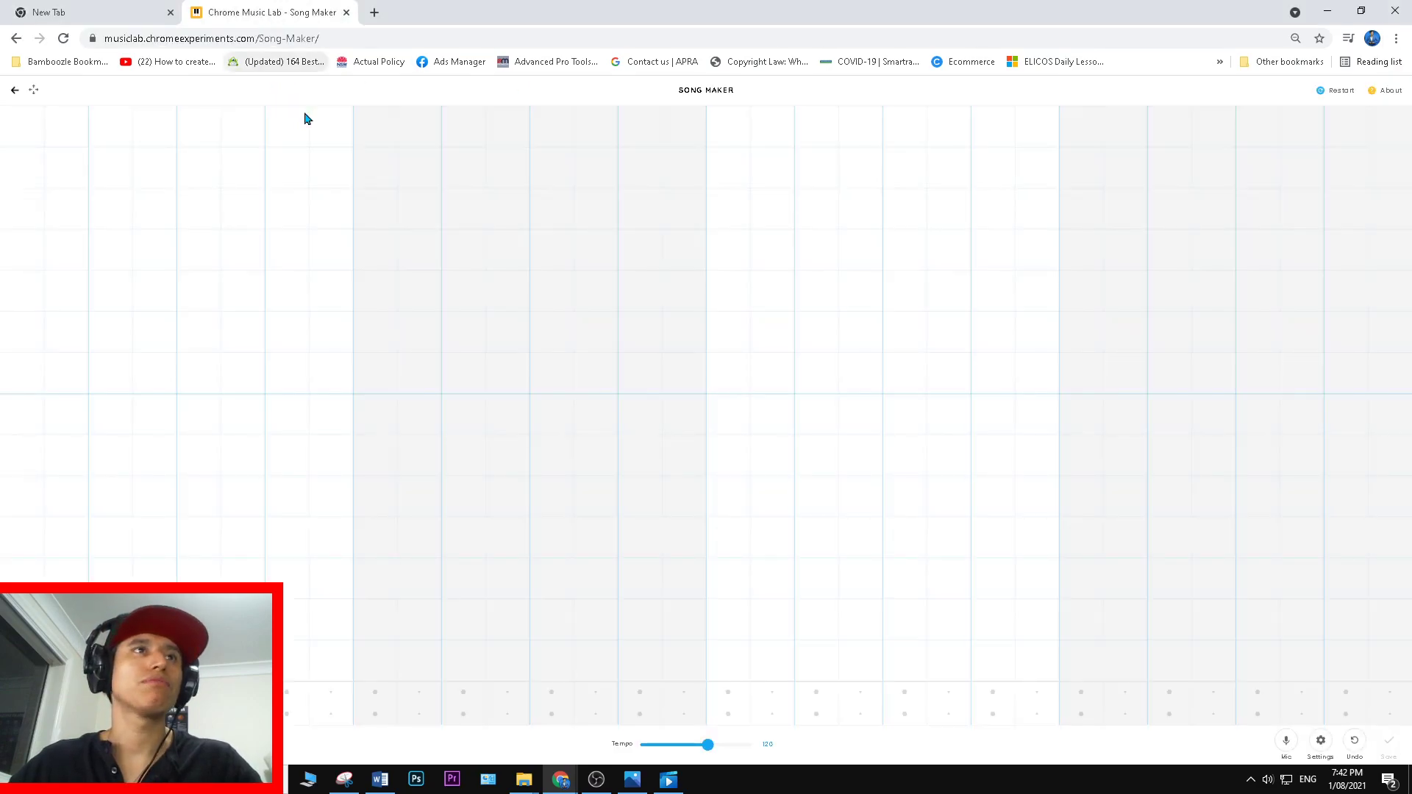
Set the new song to a Chromatic scale starting on Low G# / Ab across 3 octaves.
{"action": "left_click", "coordinate": [1321, 741]}
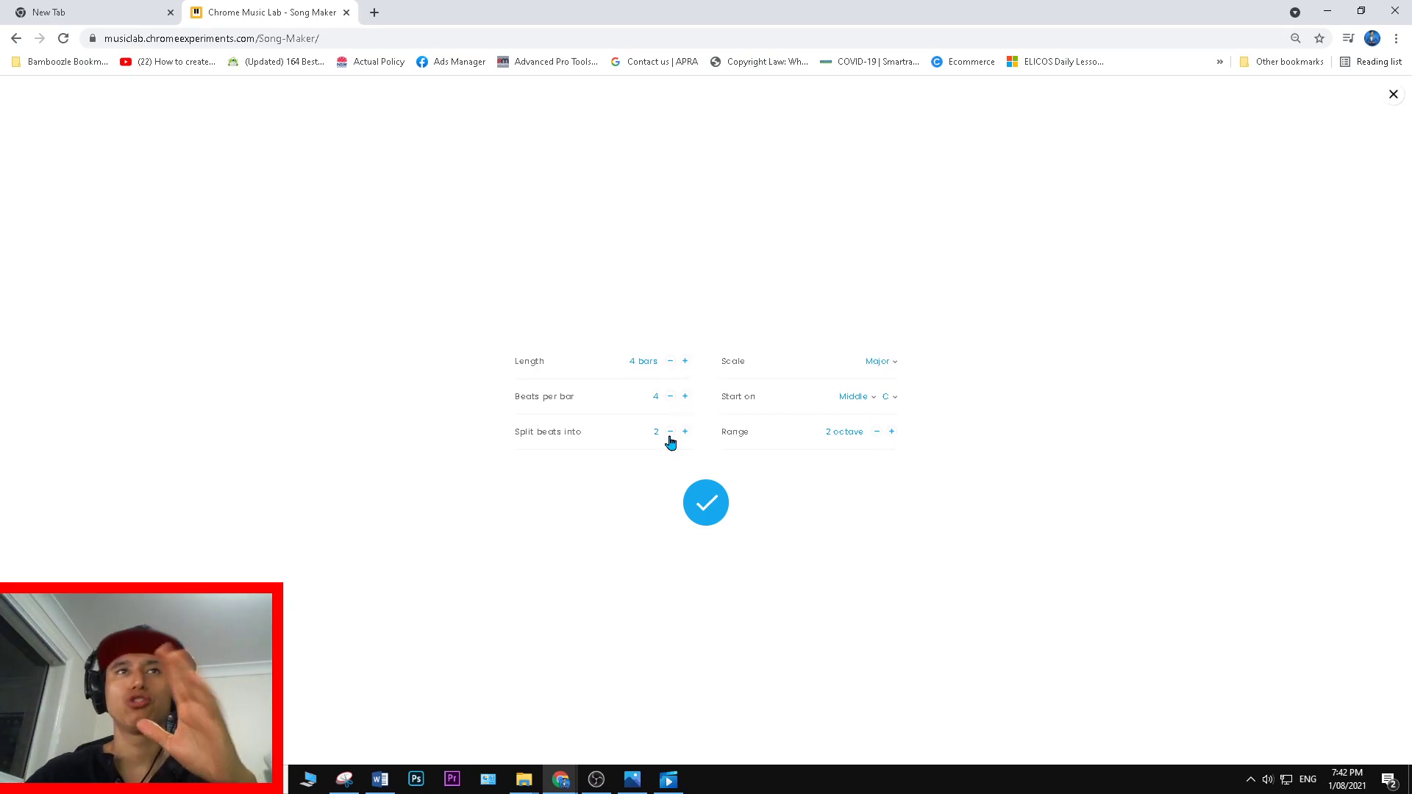
{"action": "left_click", "coordinate": [886, 361]}
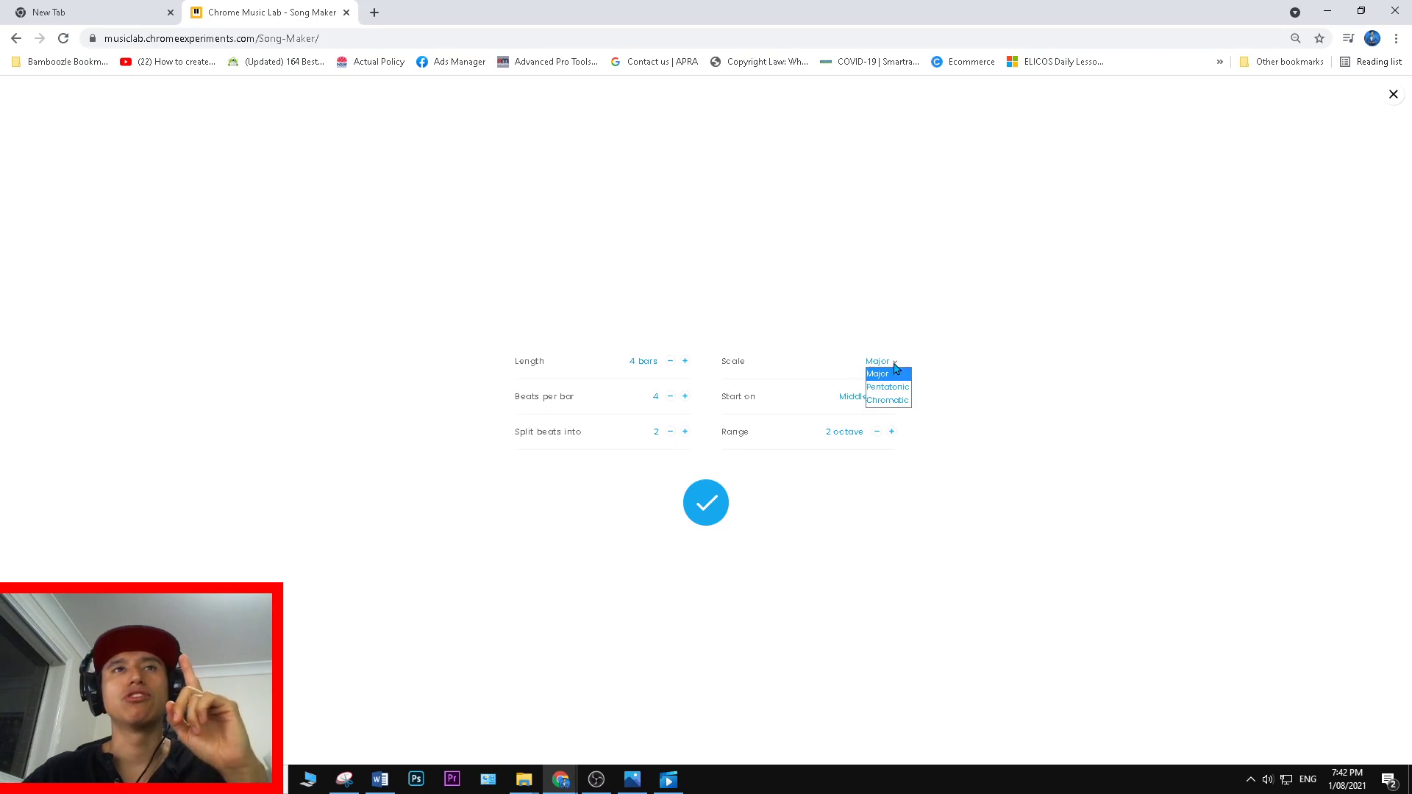
{"action": "left_click", "coordinate": [891, 402]}
{"action": "left_click", "coordinate": [893, 397]}
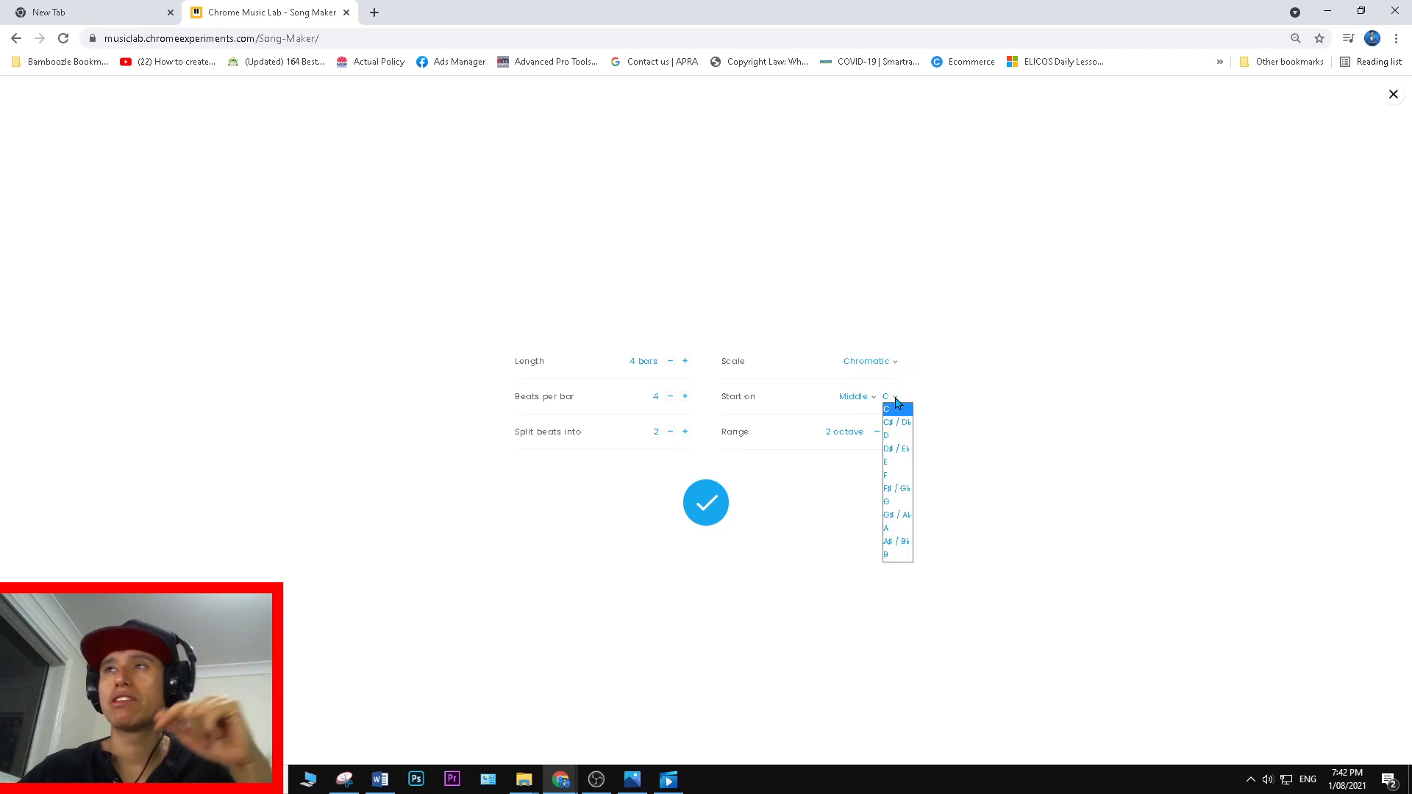
{"action": "left_click", "coordinate": [898, 515]}
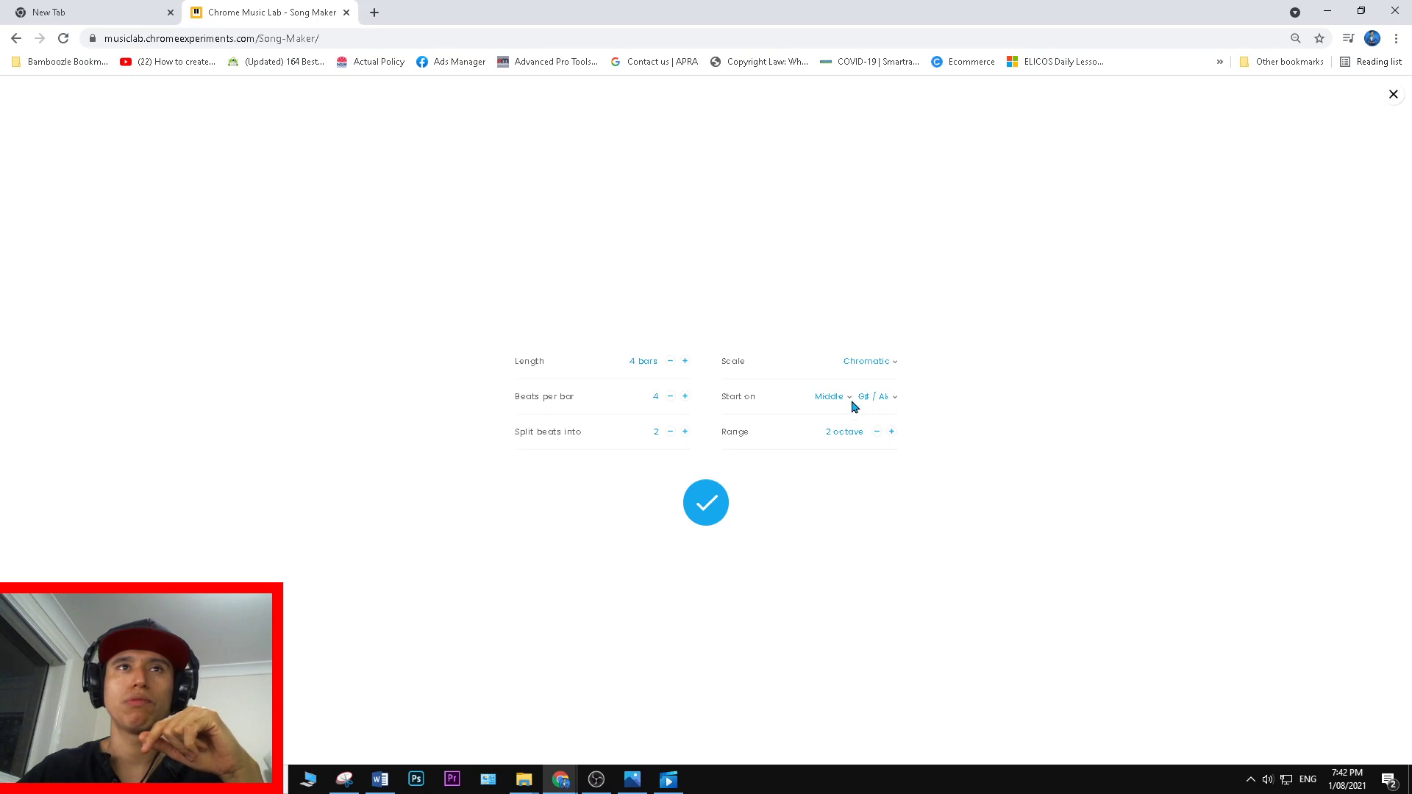
{"action": "left_click", "coordinate": [850, 401]}
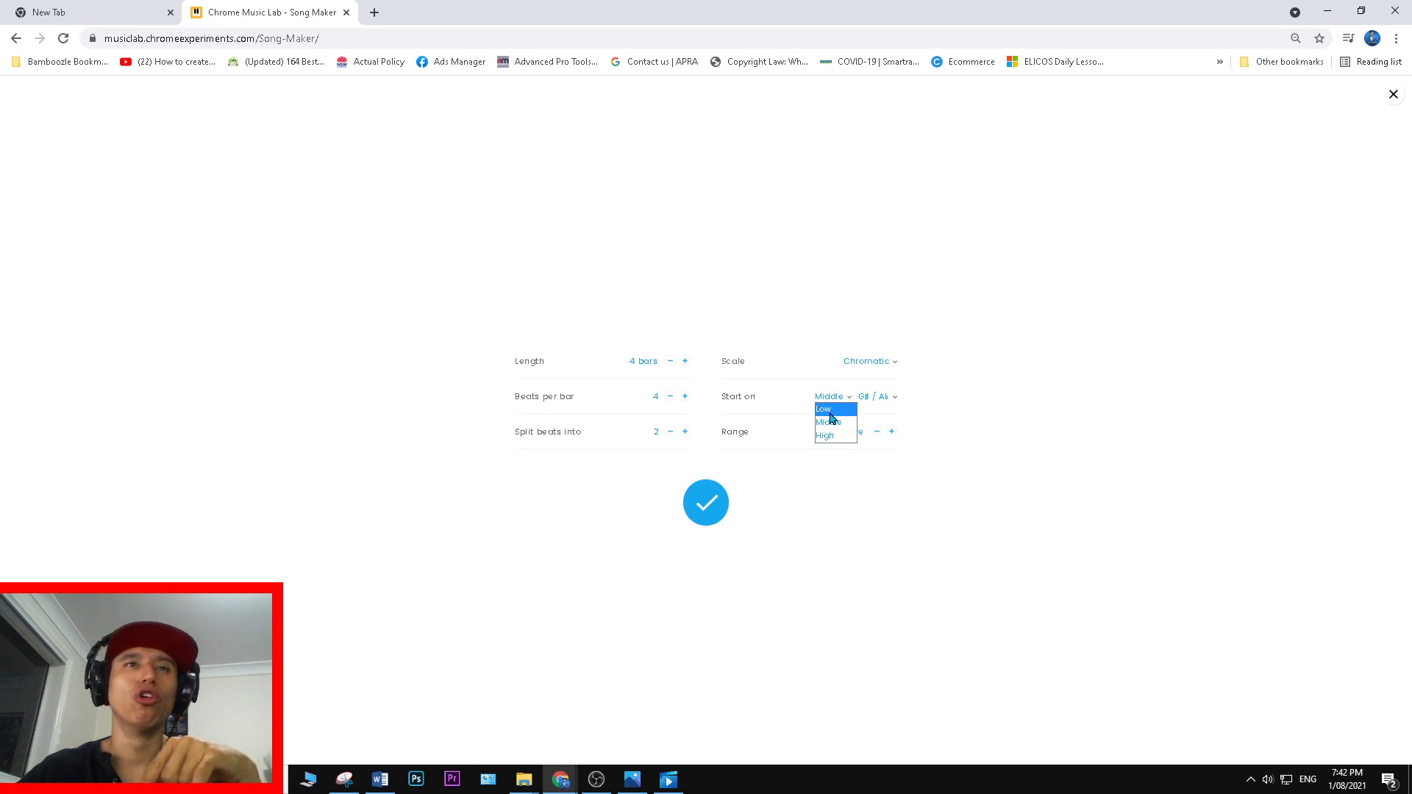
{"action": "left_click", "coordinate": [833, 410]}
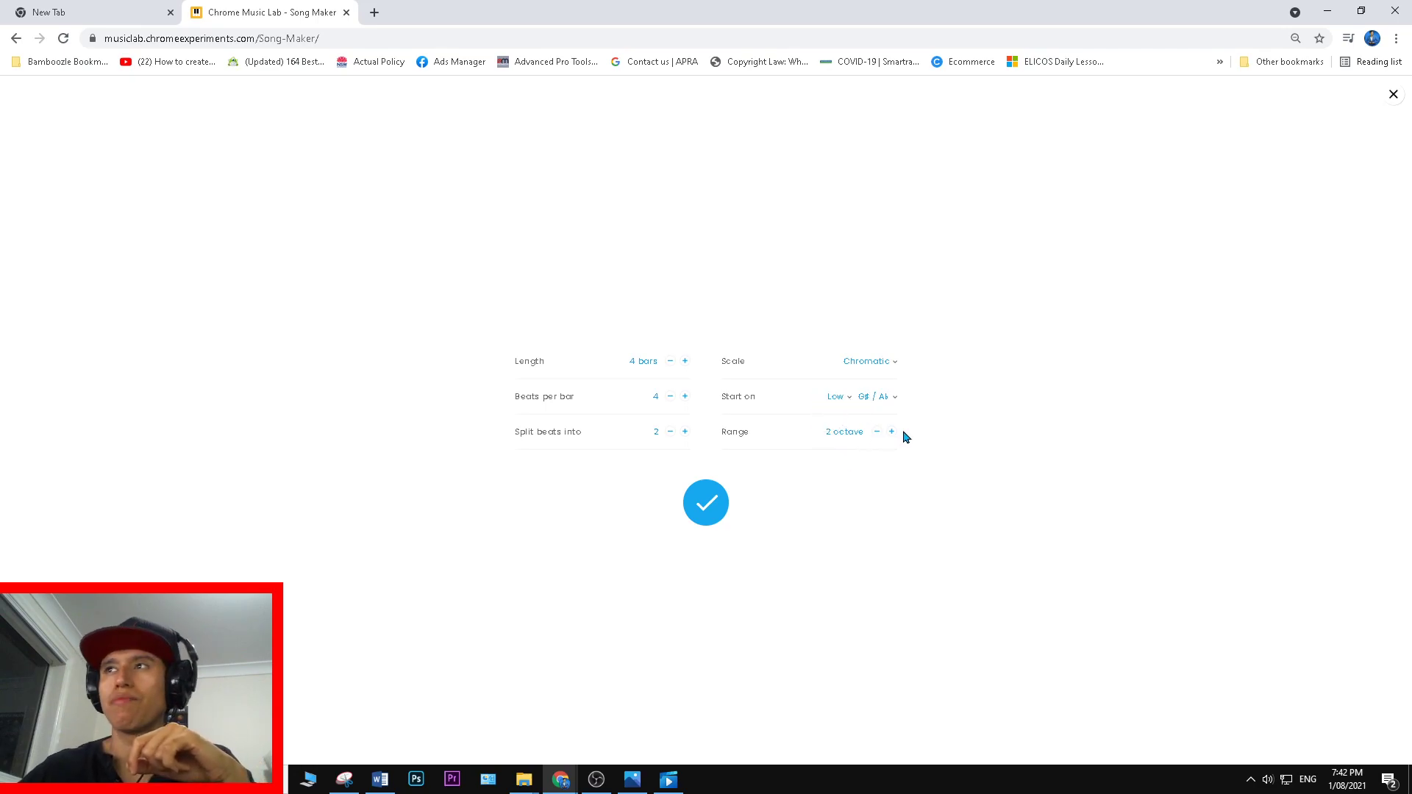
{"action": "left_click", "coordinate": [706, 506]}
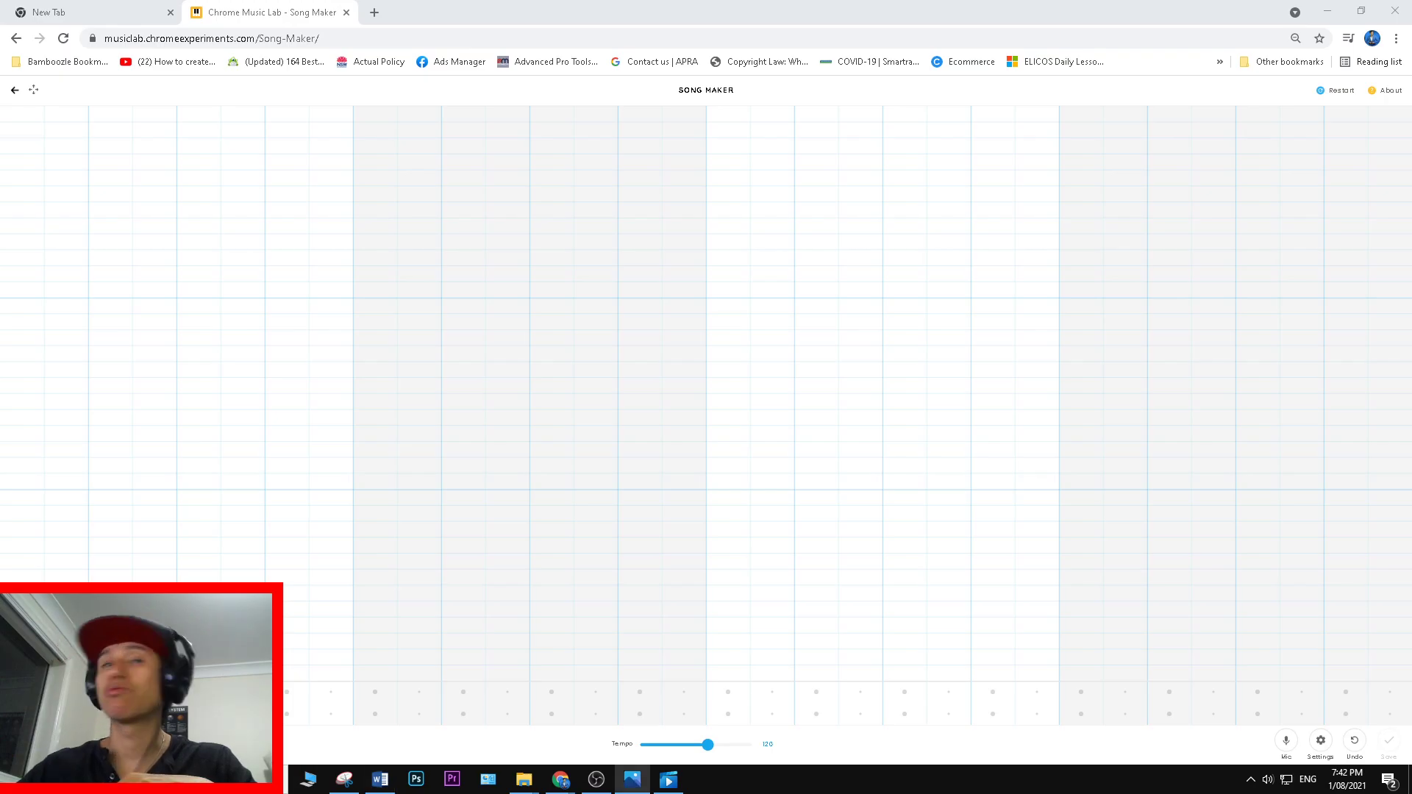
{"action": "left_click_drag", "start_coordinate": [1390, 118], "coordinate": [794, 57]}
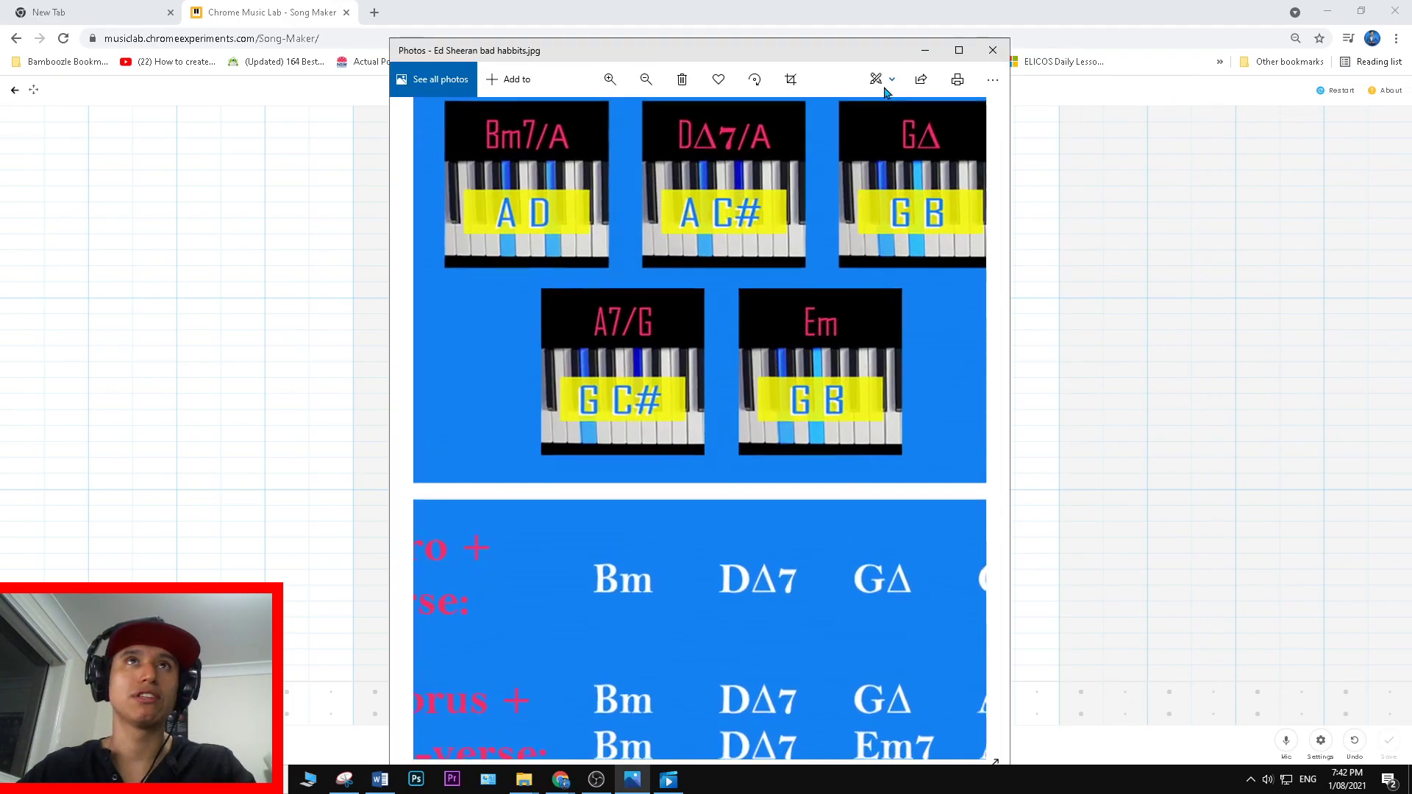
{"action": "left_click", "coordinate": [959, 50]}
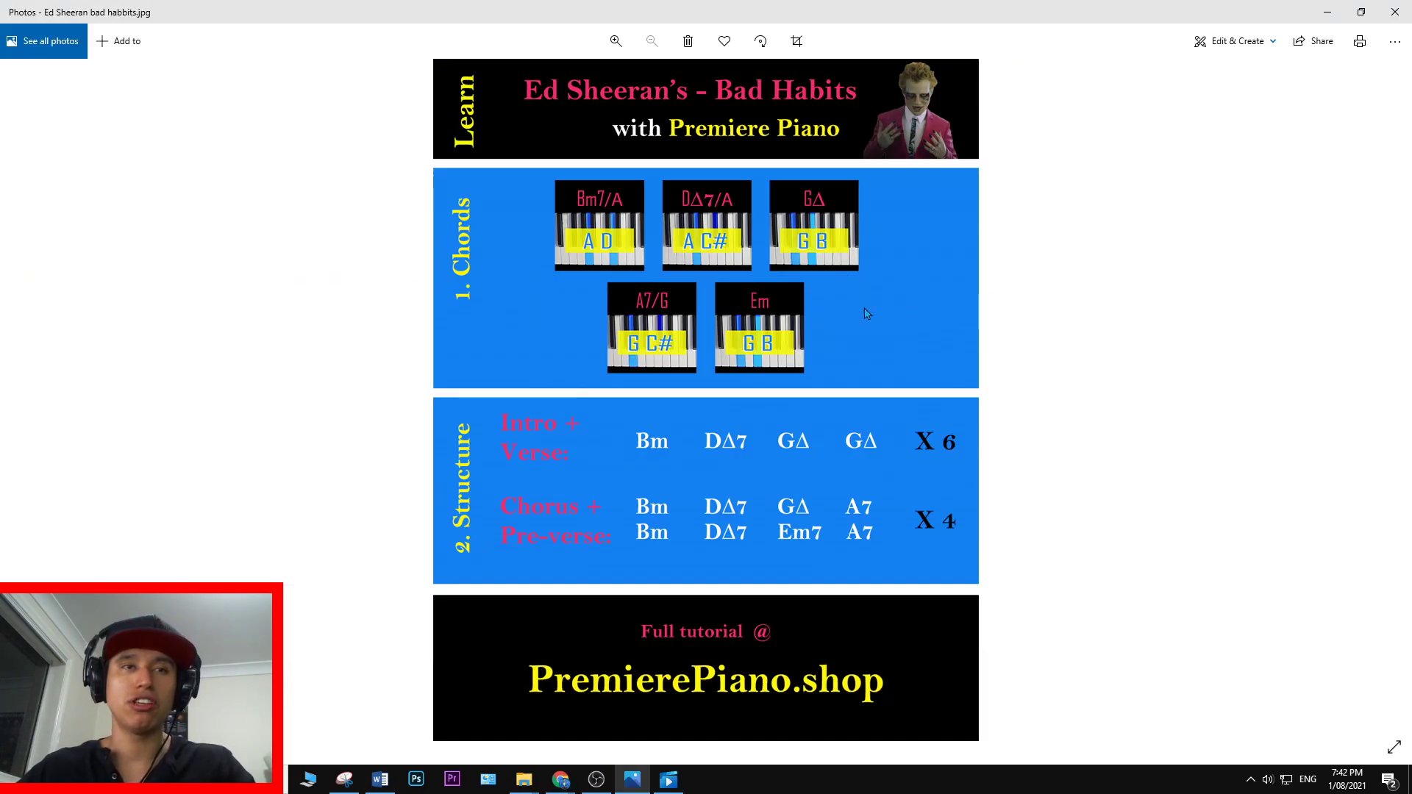
{"action": "left_click", "coordinate": [1361, 12]}
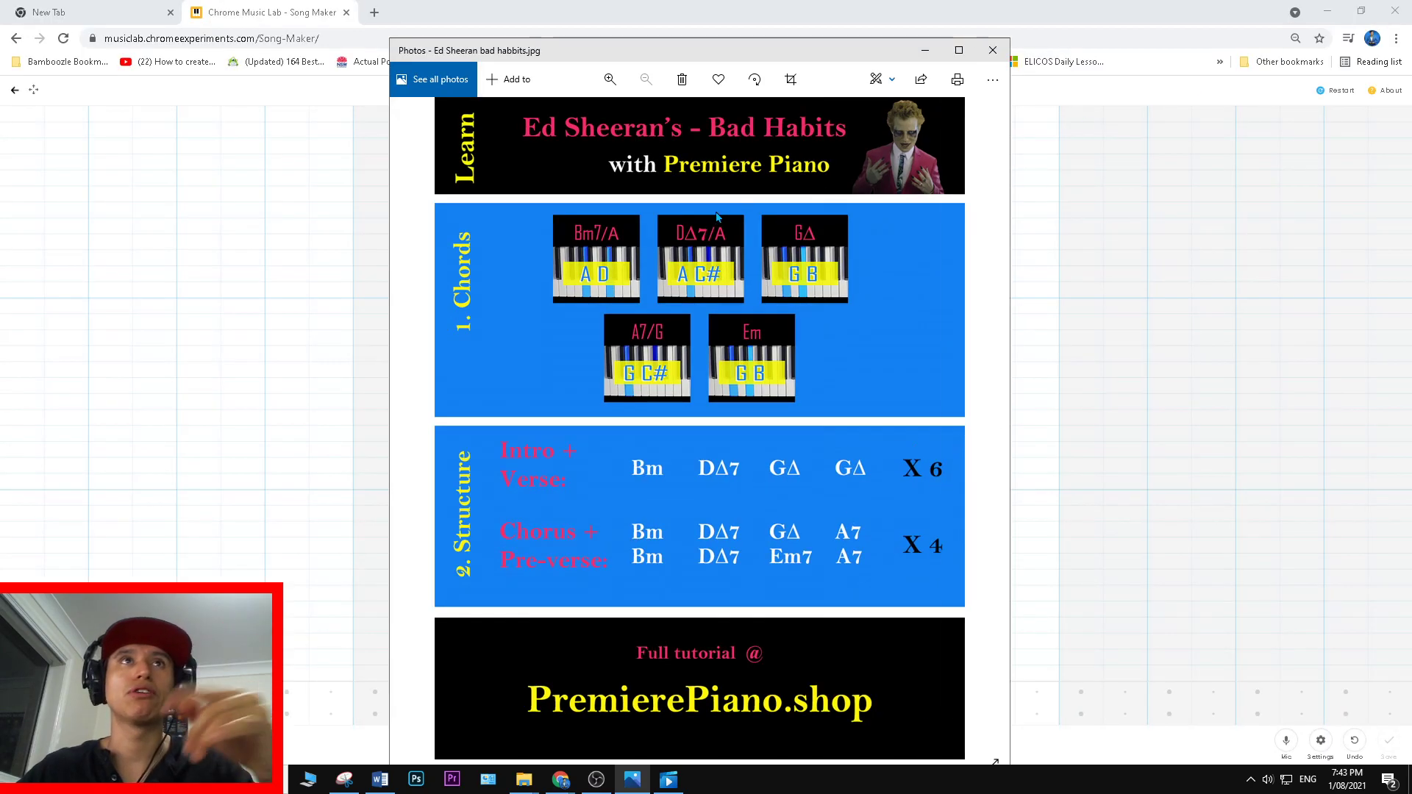
{"action": "mouse_move", "coordinate": [782, 55]}
{"action": "left_mouse_down"}
{"action": "mouse_move", "coordinate": [888, 47]}
{"action": "mouse_move", "coordinate": [879, 34]}
{"action": "left_mouse_up"}
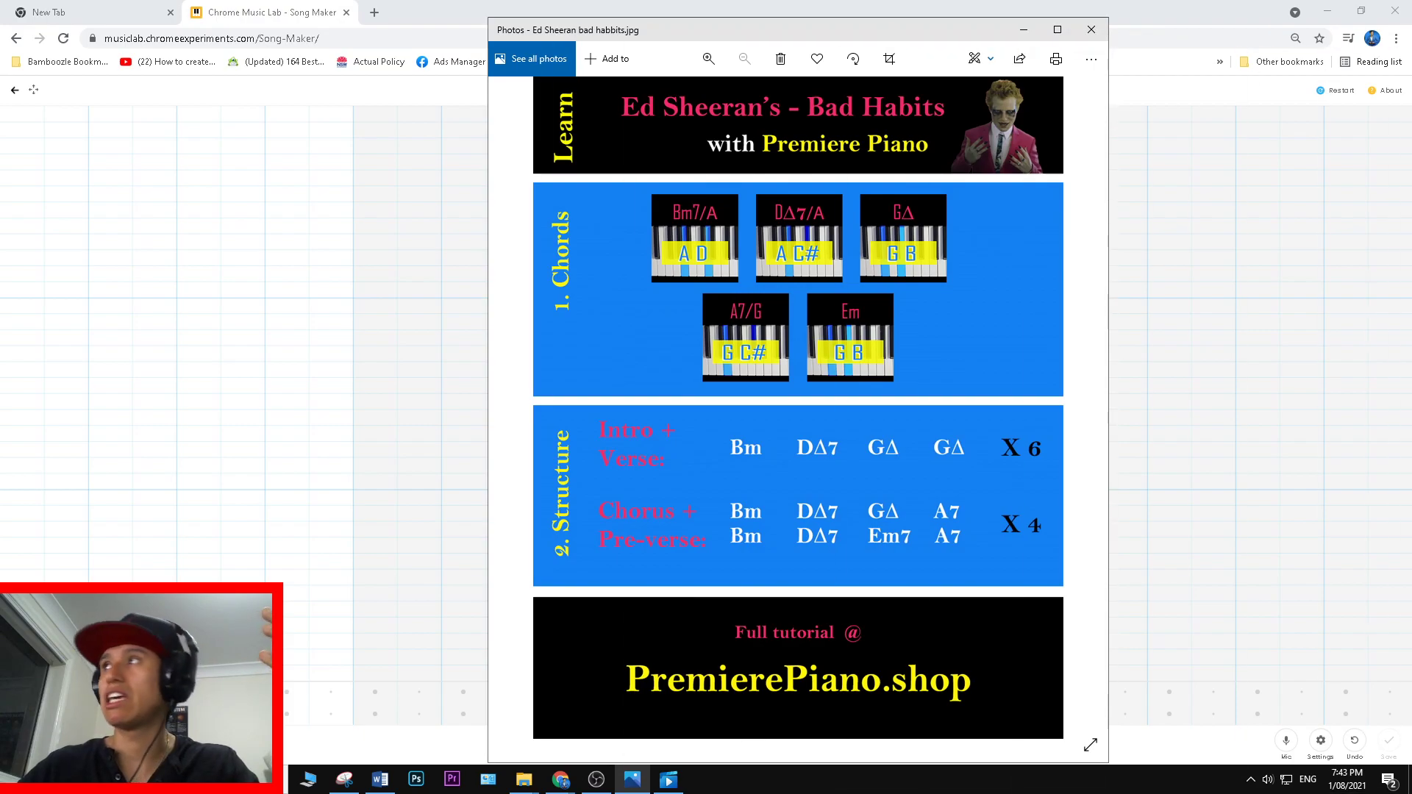
{"action": "key", "text": "alt+F4"}
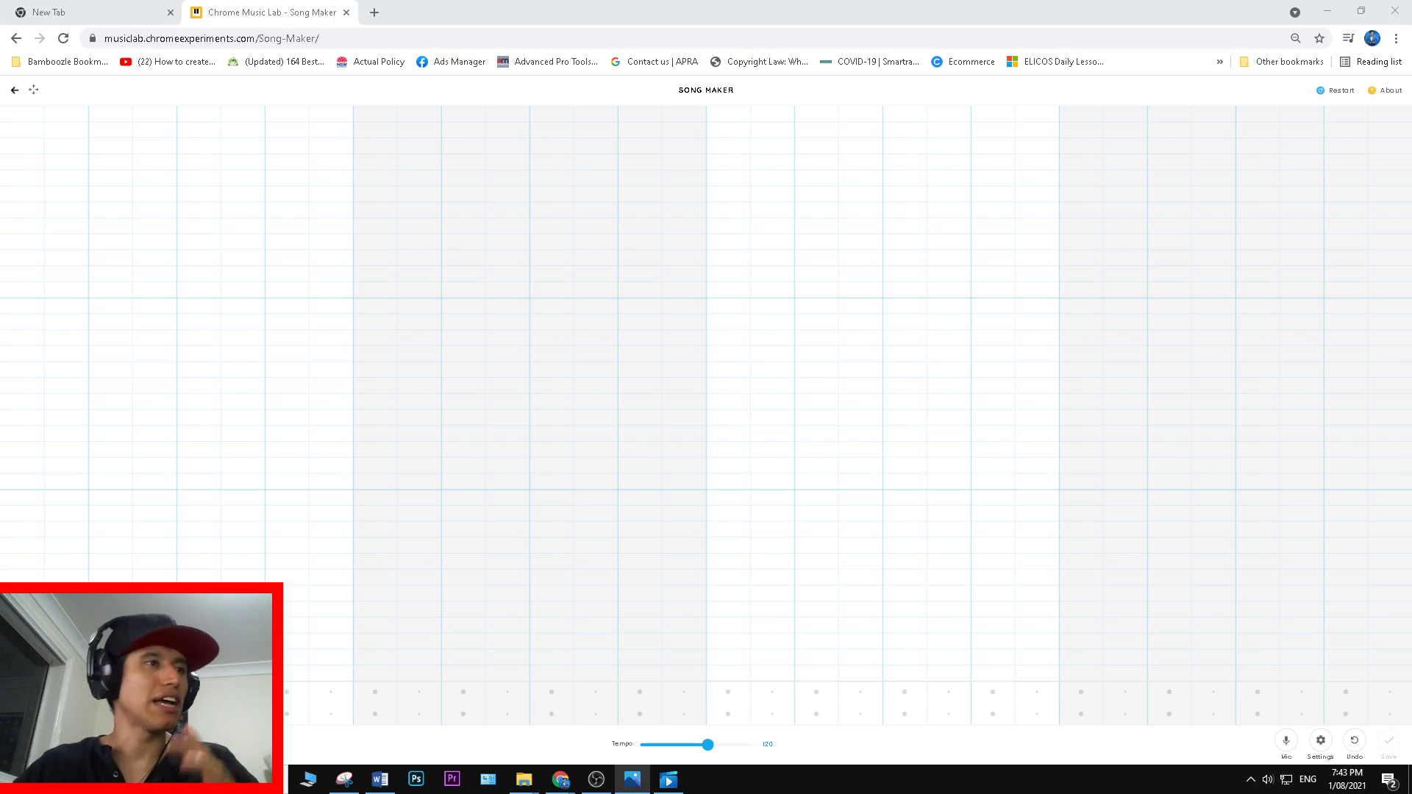
Play the song, remove the stray yellow note, and check the Bad Habits chord chart image.
{"action": "key", "text": "alt+Tab"}
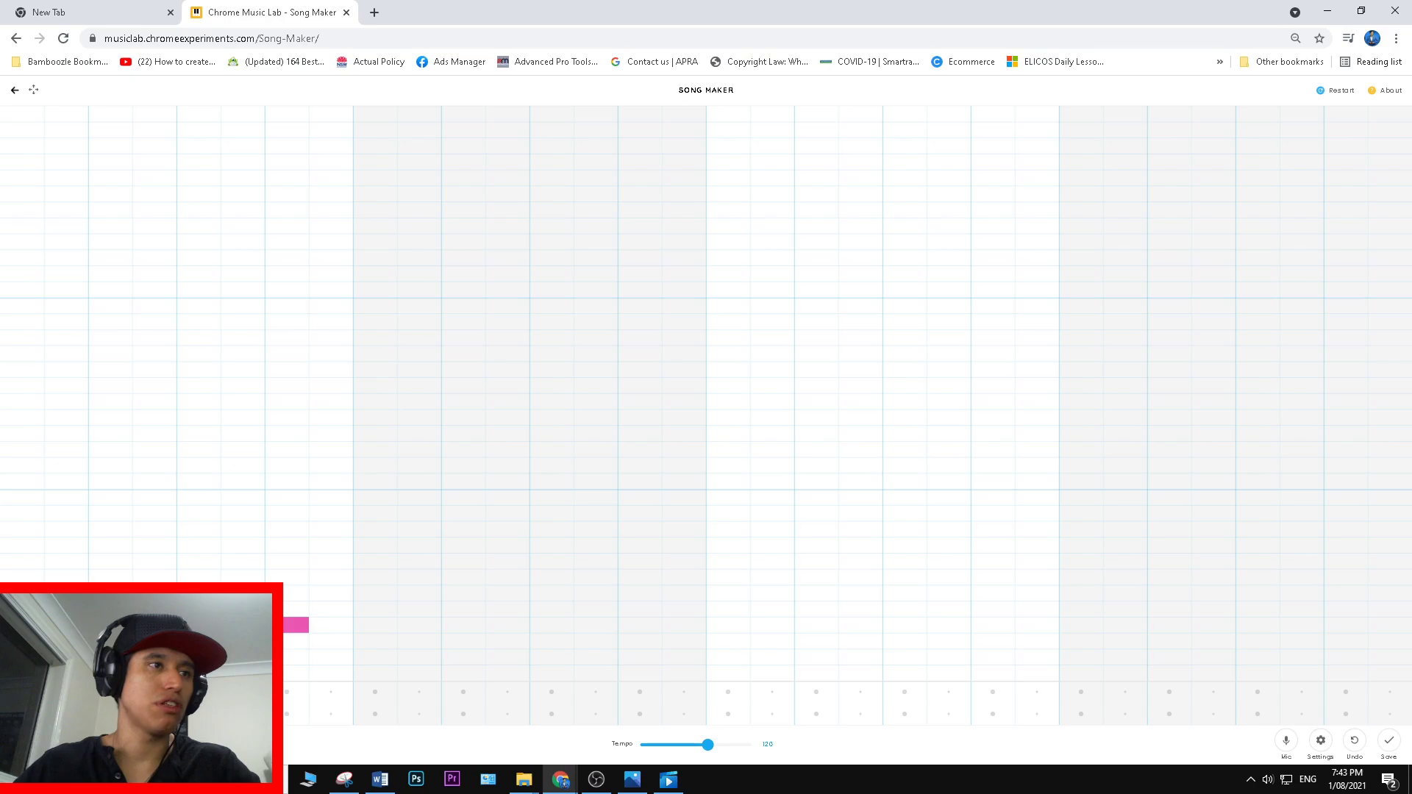
{"action": "key", "text": "space"}
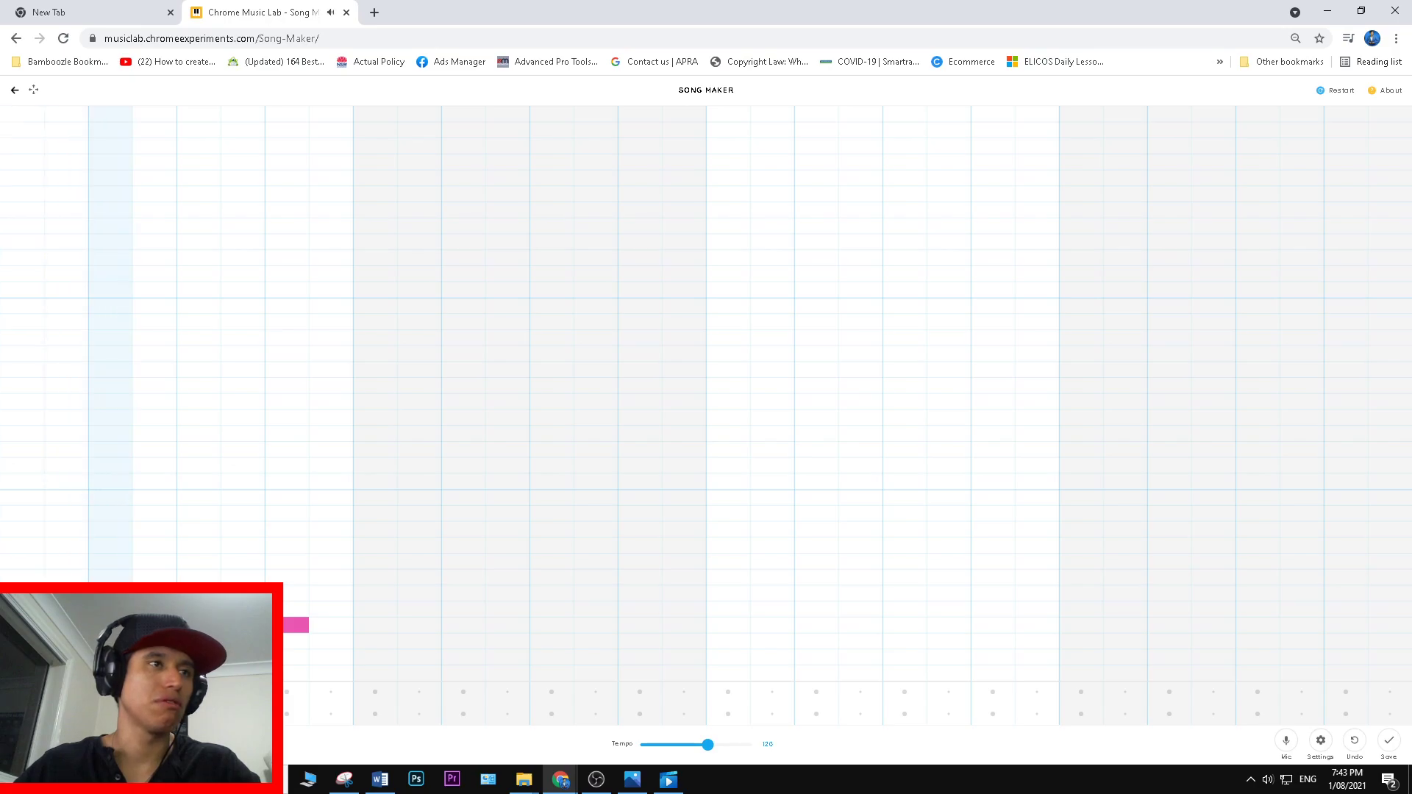
{"action": "key", "text": "space"}
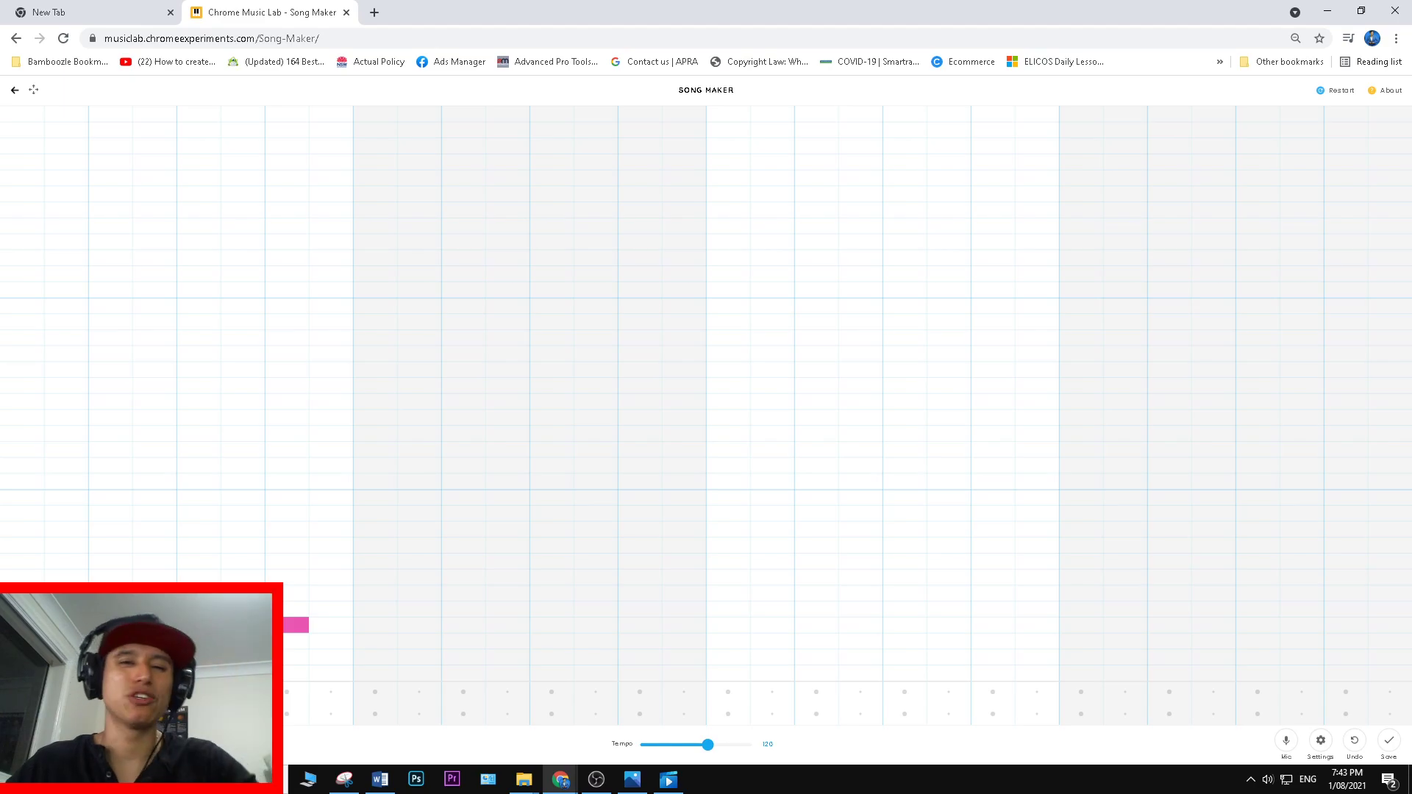
{"action": "left_click", "coordinate": [378, 567]}
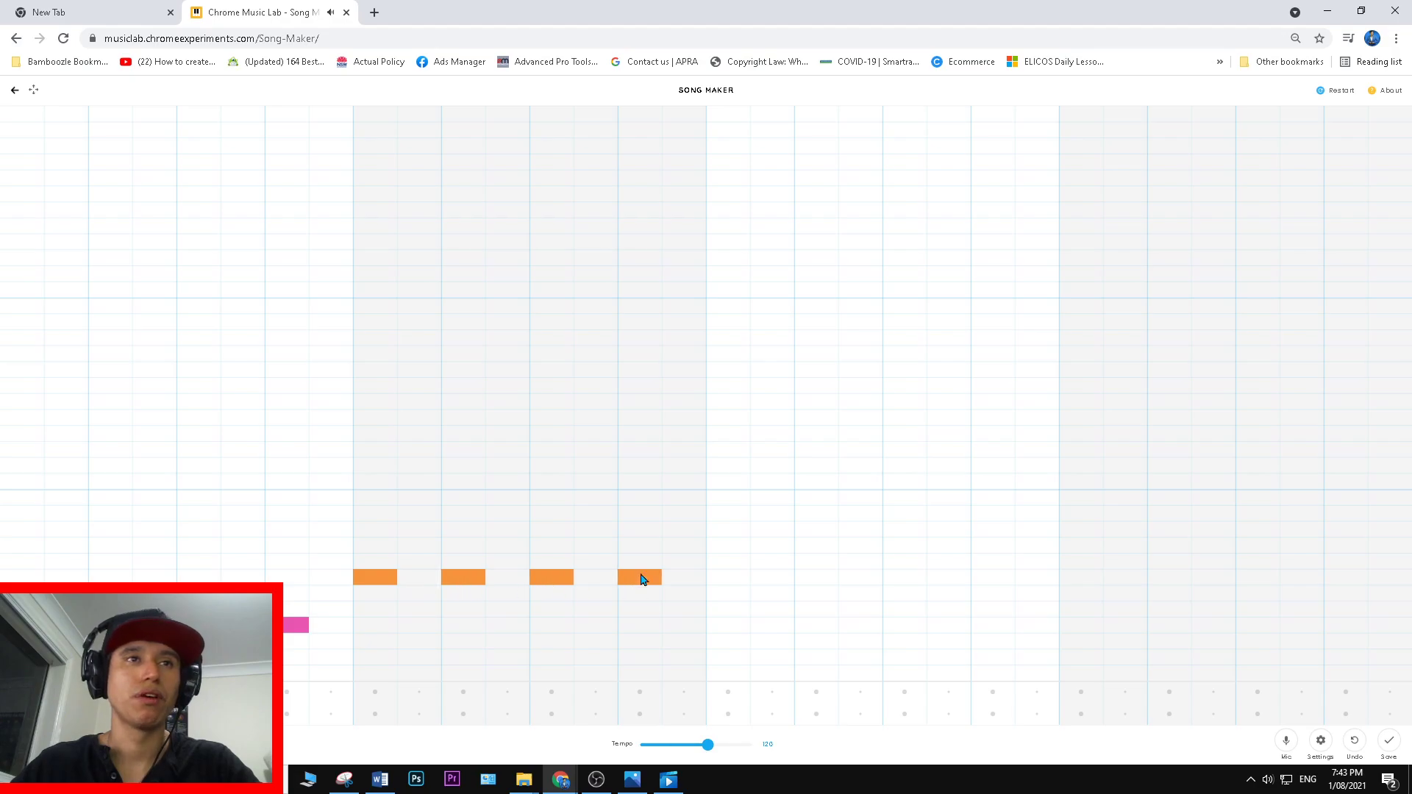
{"action": "left_click", "coordinate": [632, 780]}
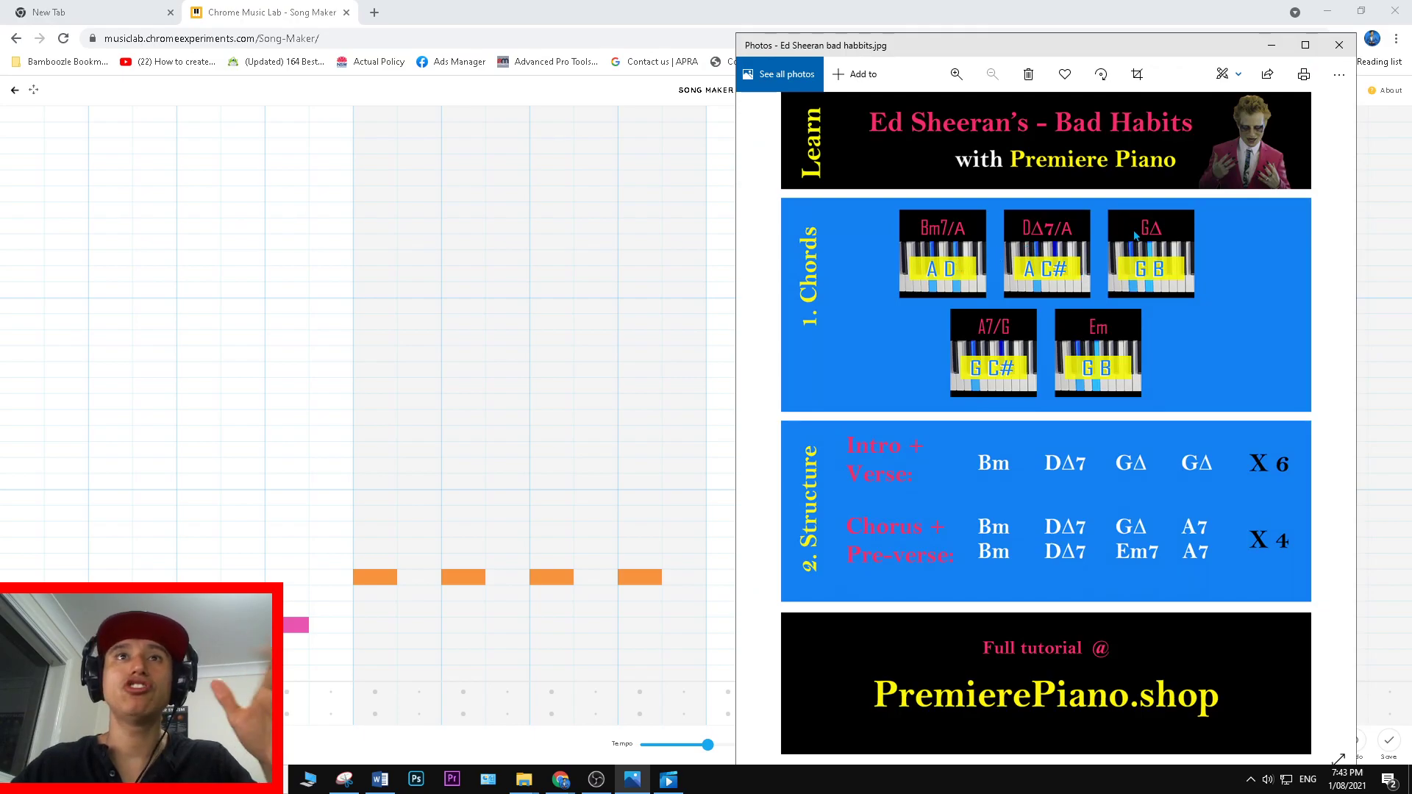
{"action": "left_click", "coordinate": [1339, 45]}
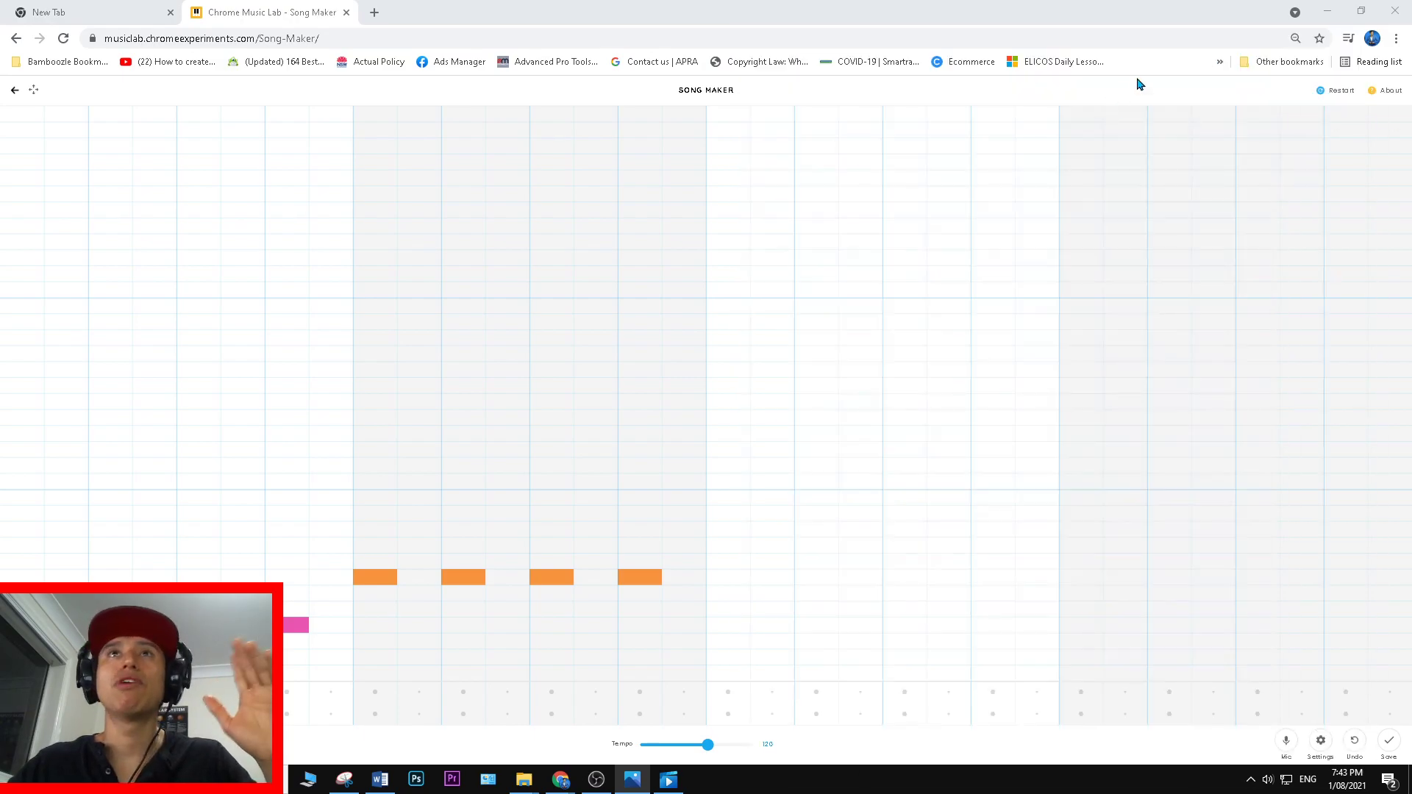
Restore the browser from full screen, move it left, and glance at the Bad Habits chord chart.
{"action": "left_click", "coordinate": [1355, 9]}
{"action": "left_click_drag", "start_coordinate": [1226, 30], "coordinate": [740, 24]}
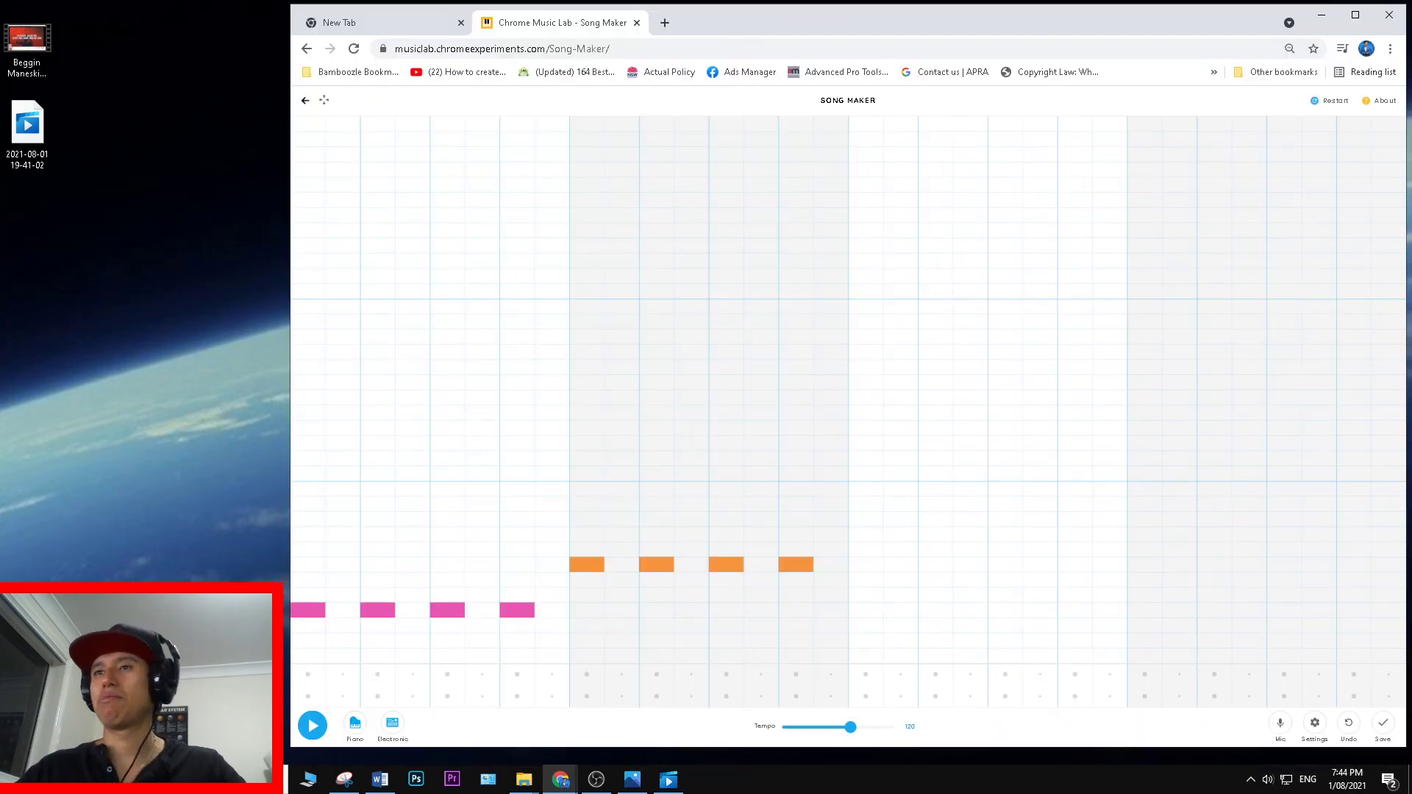
{"action": "key", "text": "alt+Tab"}
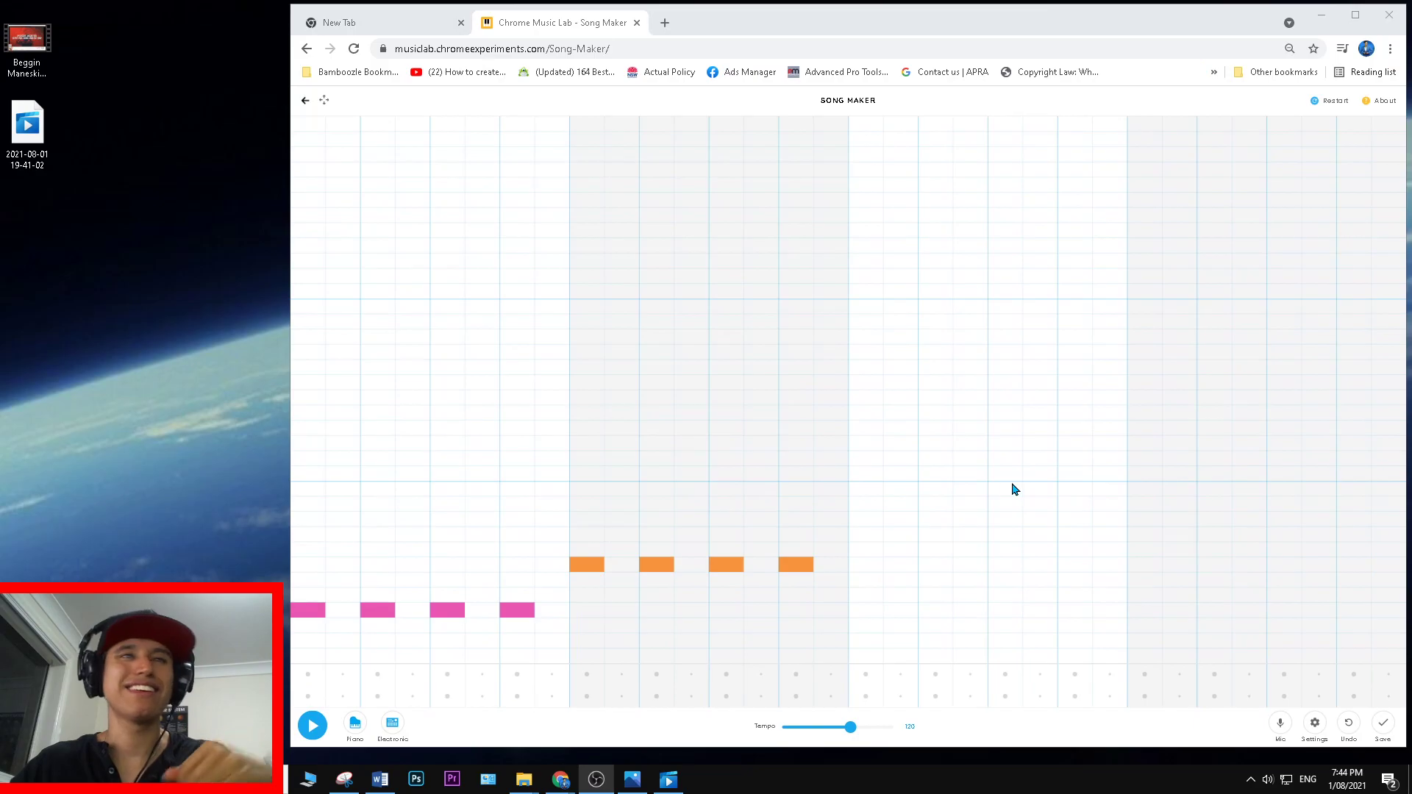
{"action": "key", "text": "alt+Tab"}
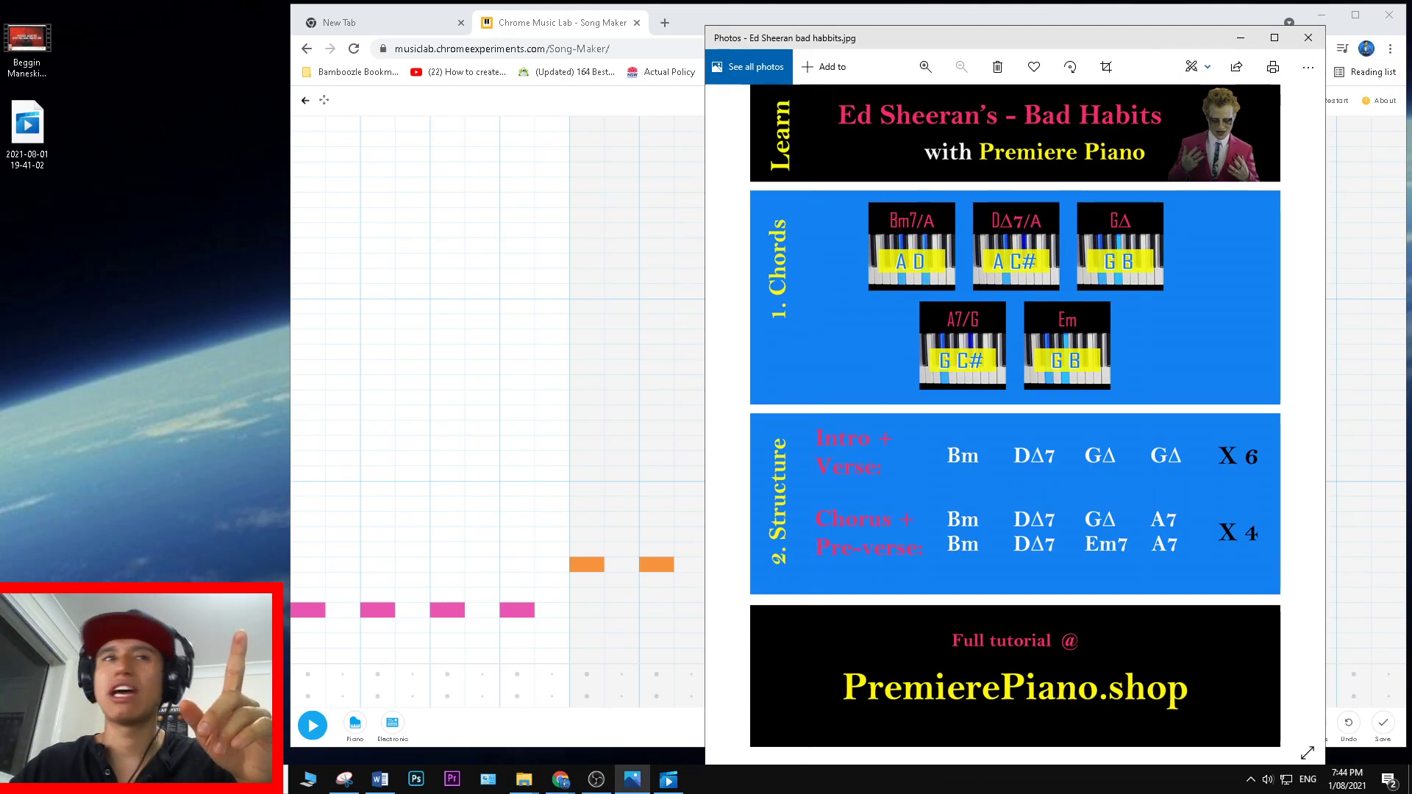
{"action": "key", "text": "alt+Tab"}
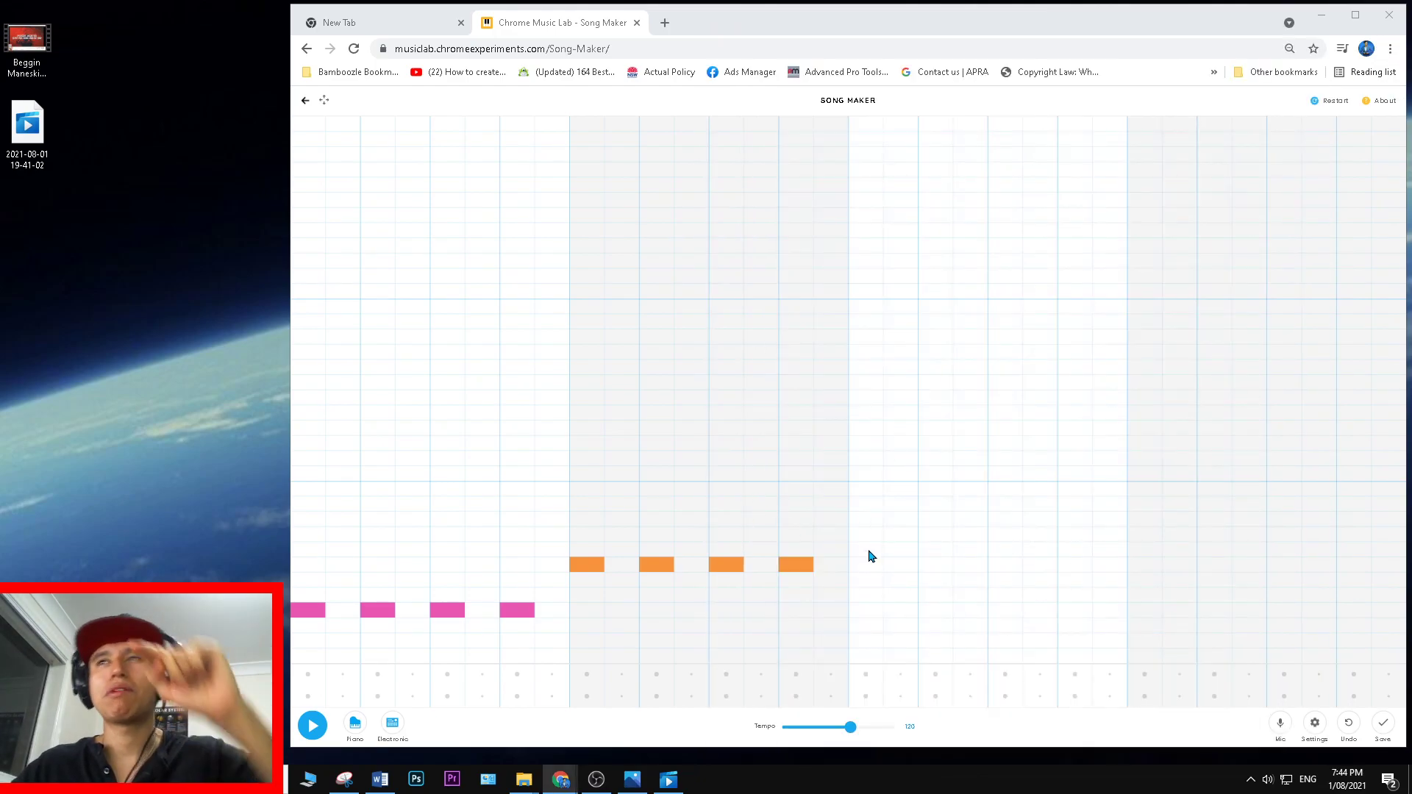
Add a green chord note in bar three and a first-beat drum hit, then play the song.
{"action": "left_click", "coordinate": [875, 492]}
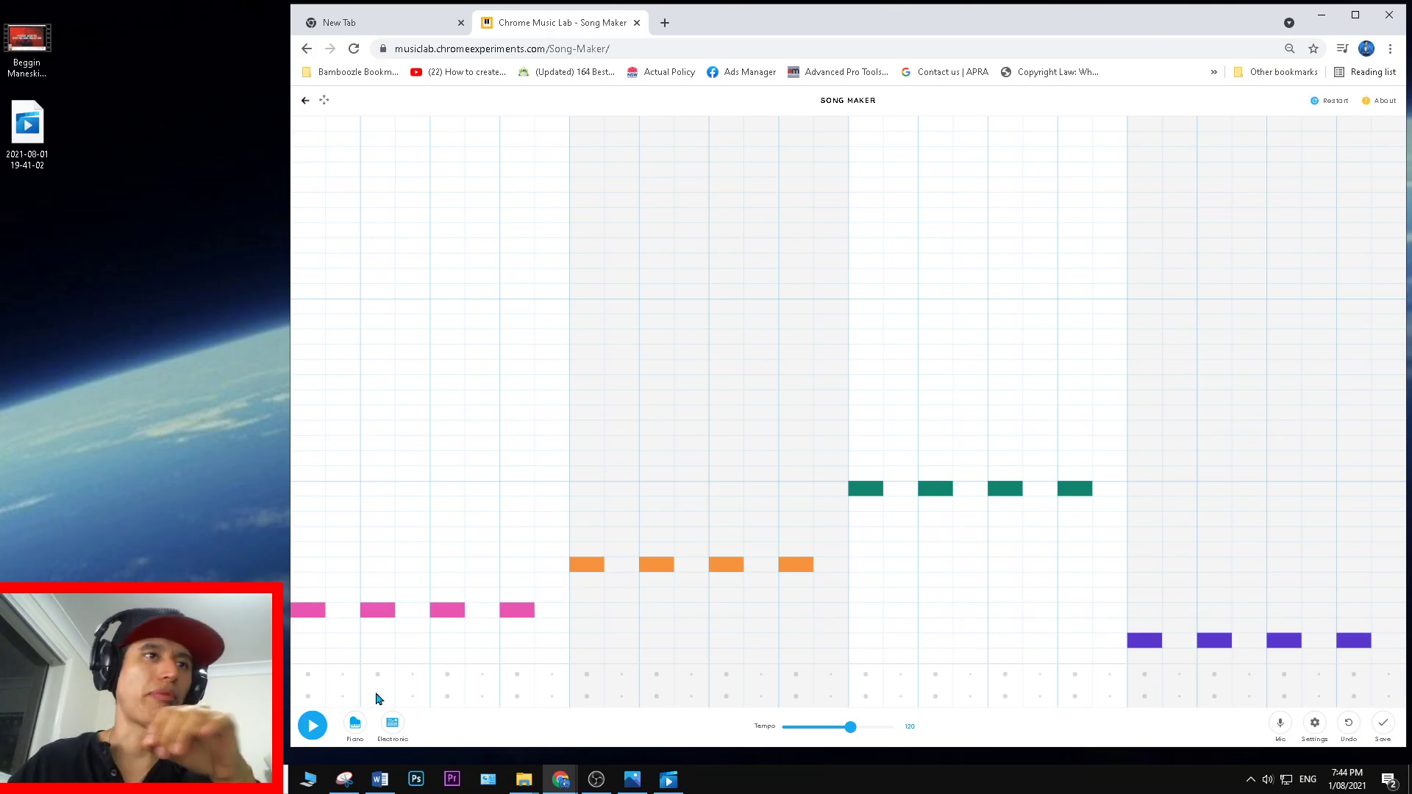
{"action": "left_click", "coordinate": [314, 695]}
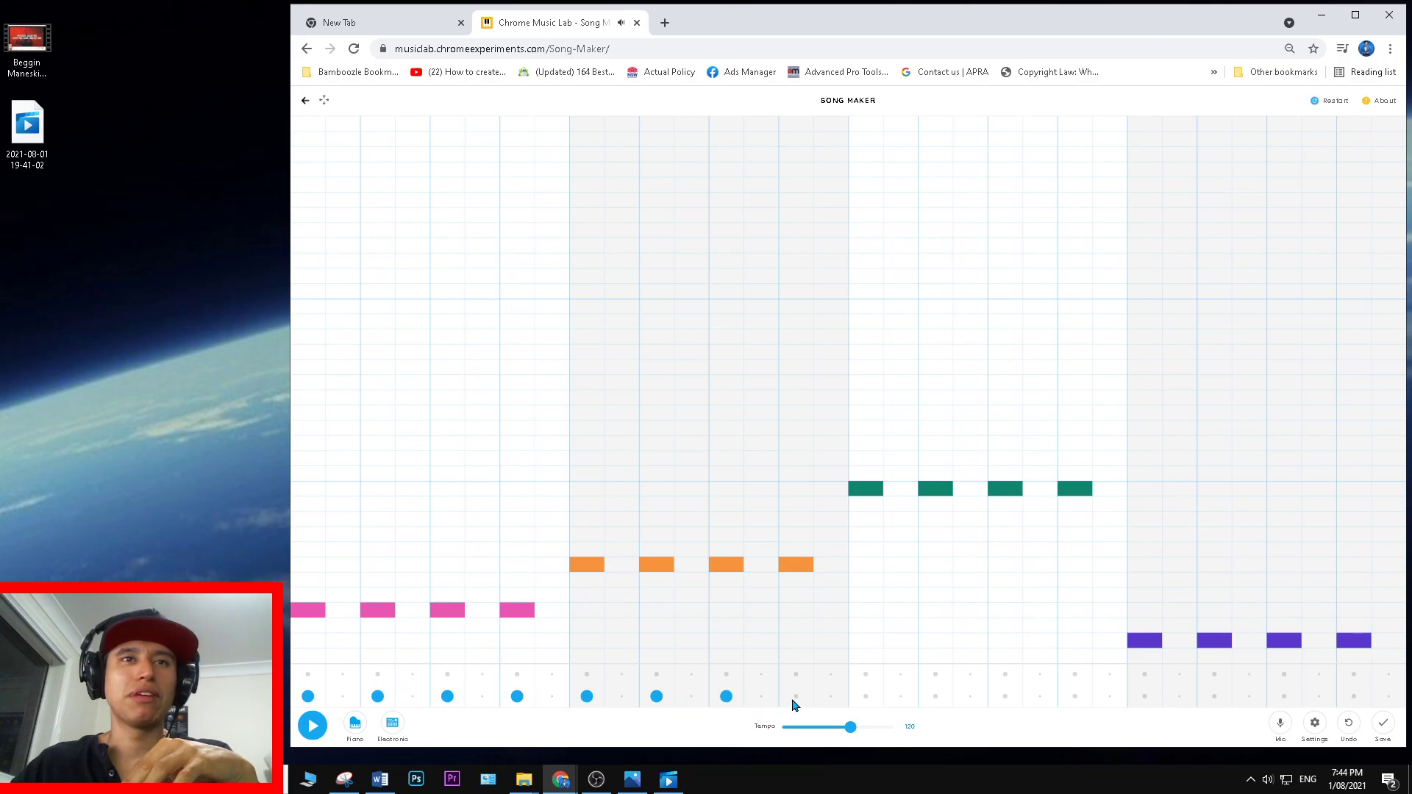
{"action": "left_click", "coordinate": [313, 726]}
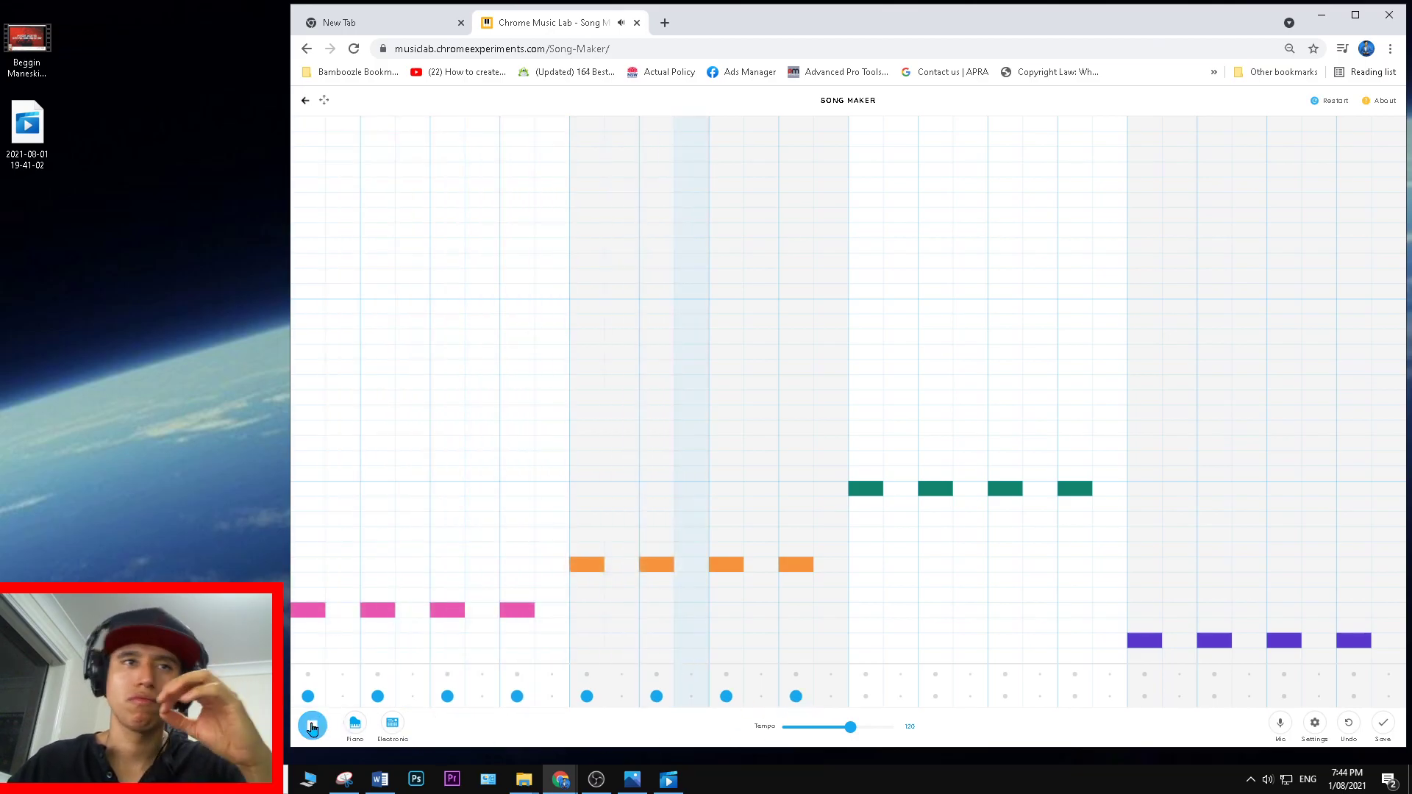
Try drum hits during playback, then delete the triangle and first-beat drum hits.
{"action": "left_click", "coordinate": [312, 726]}
{"action": "left_click", "coordinate": [621, 696]}
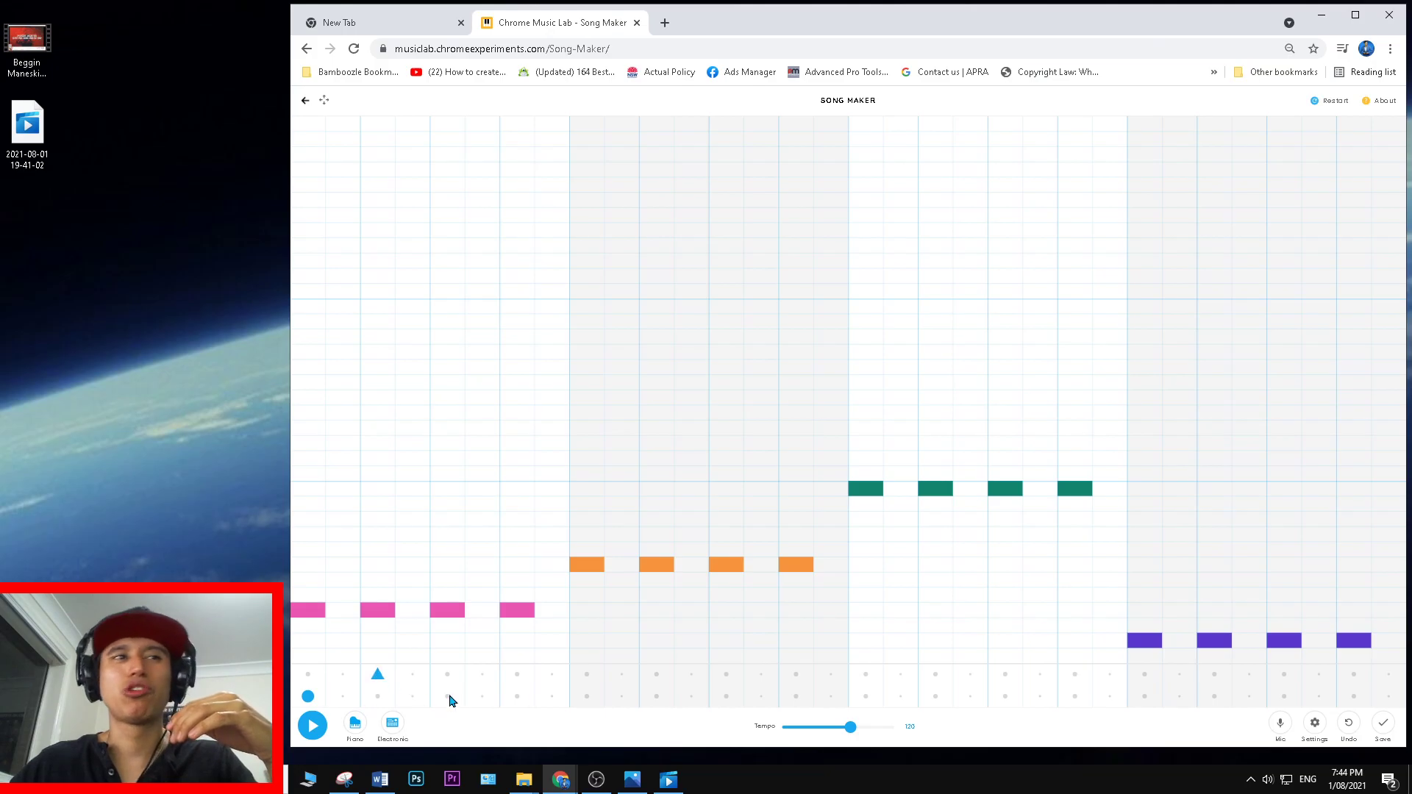
{"action": "left_click", "coordinate": [309, 726]}
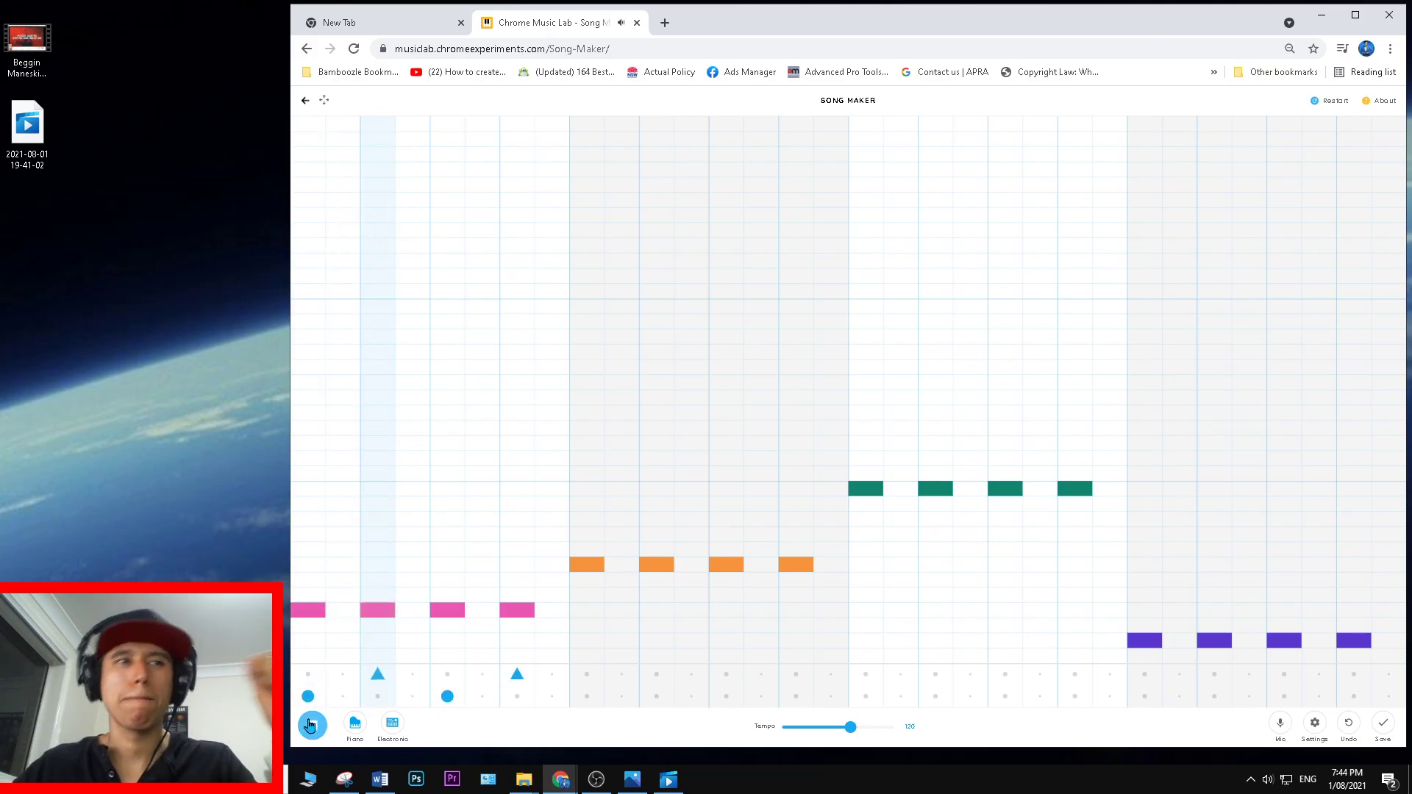
{"action": "left_click", "coordinate": [311, 726]}
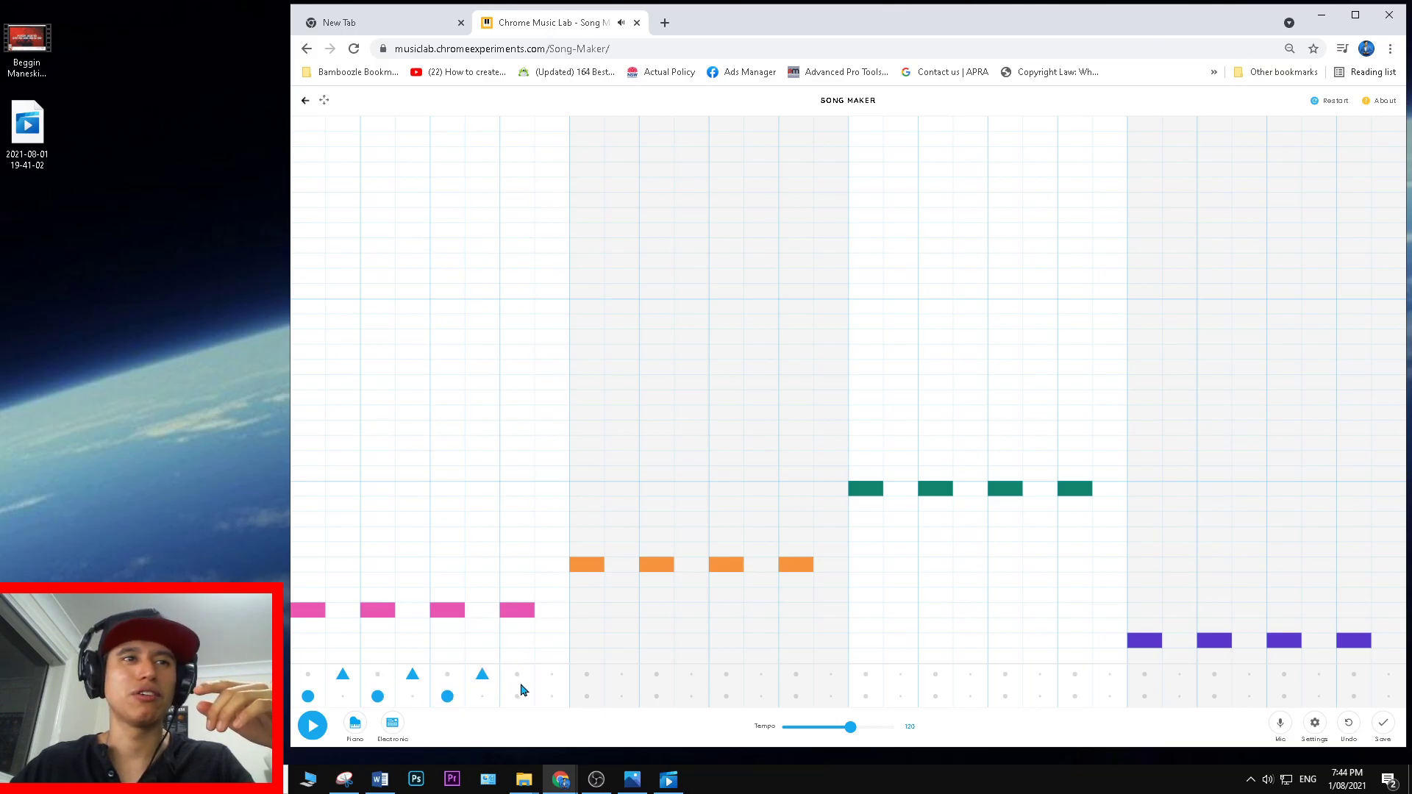
{"action": "left_click", "coordinate": [311, 728]}
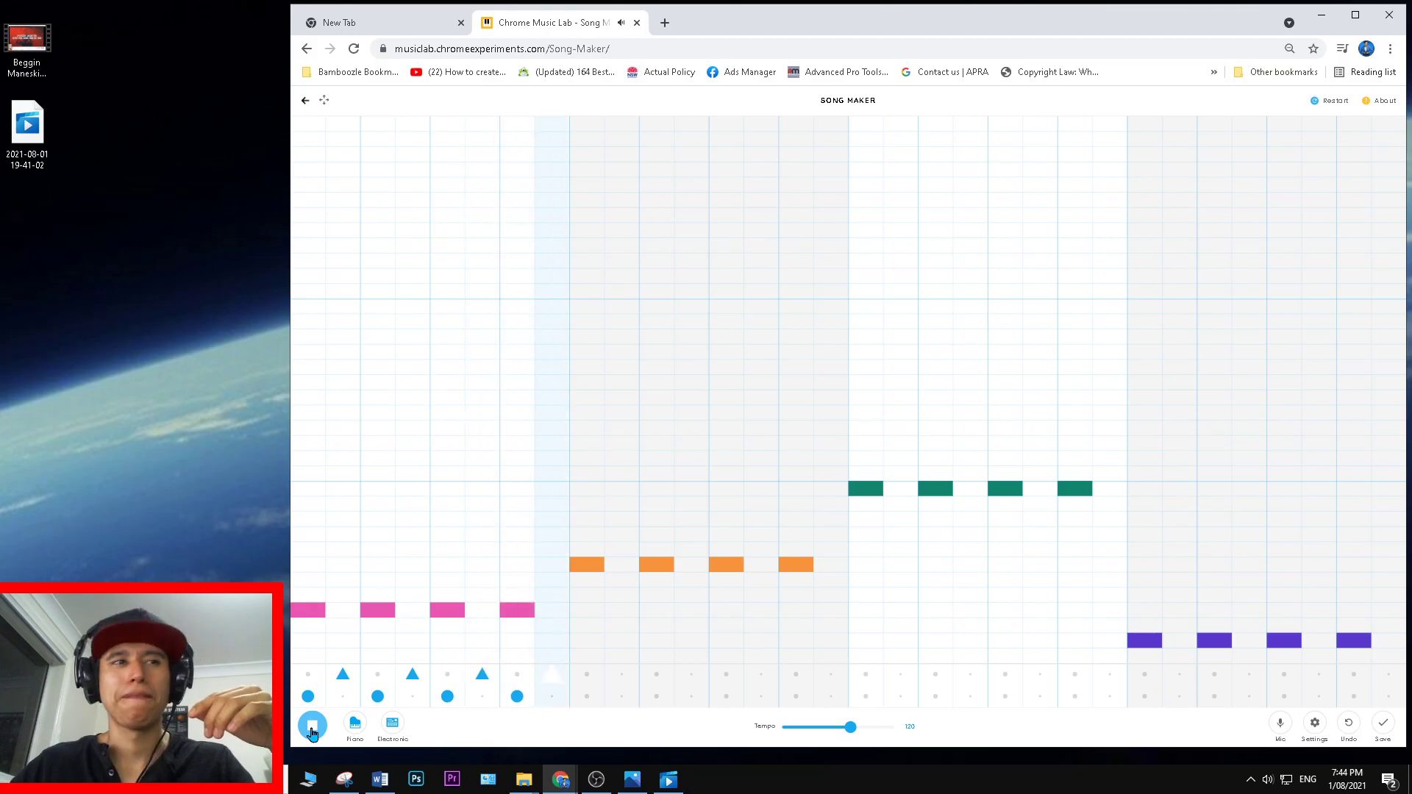
{"action": "left_click", "coordinate": [311, 726]}
{"action": "left_click", "coordinate": [343, 674]}
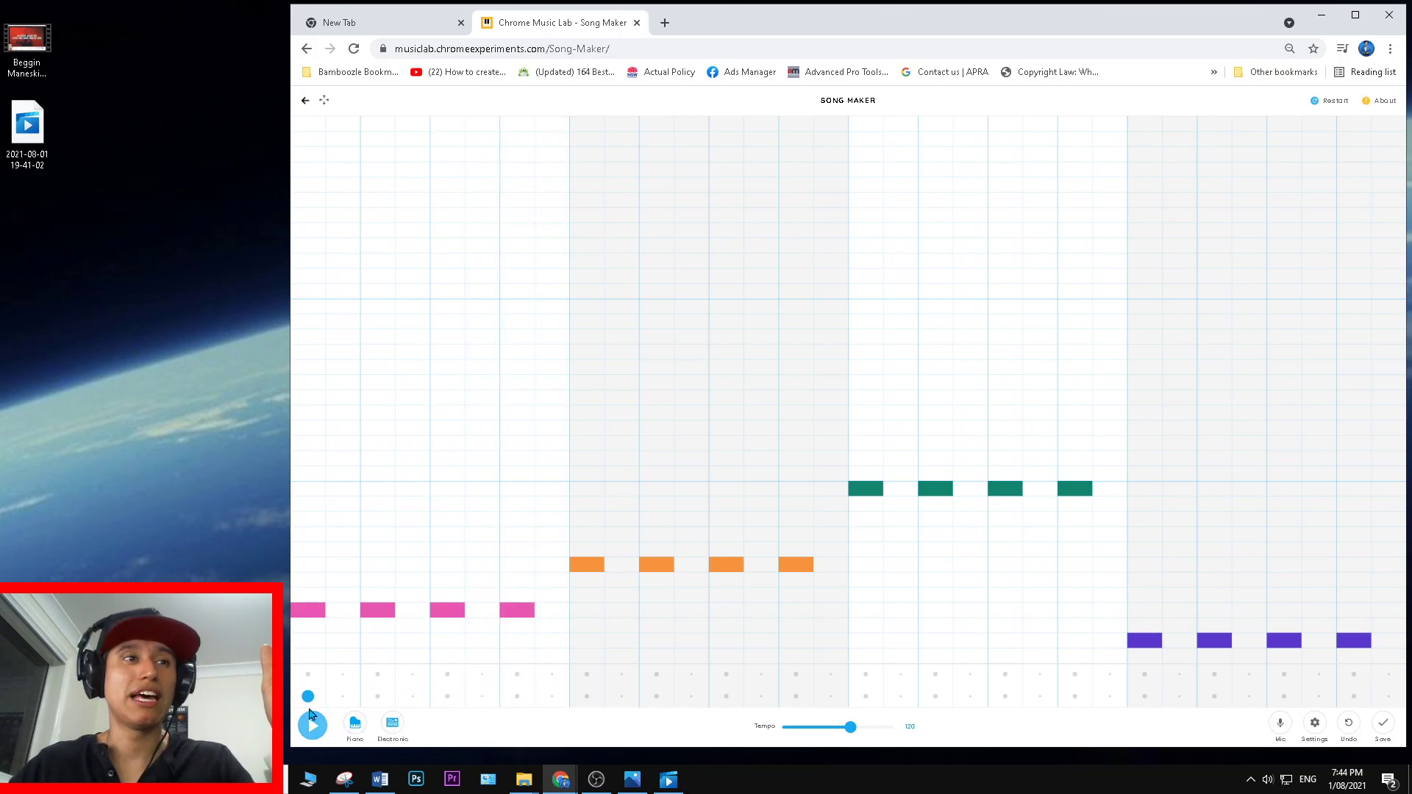
{"action": "left_click", "coordinate": [302, 695]}
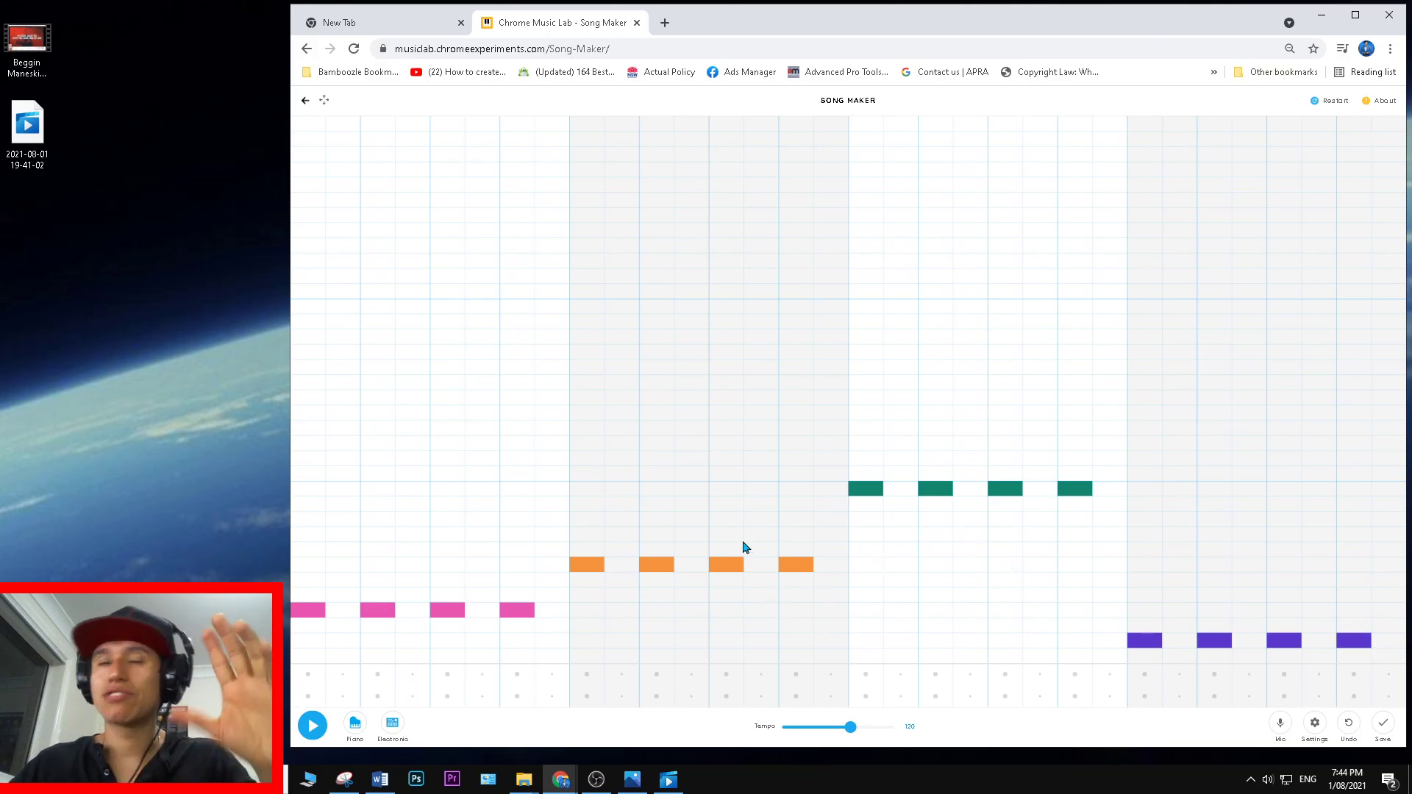
{"action": "mouse_move", "coordinate": [667, 780]}
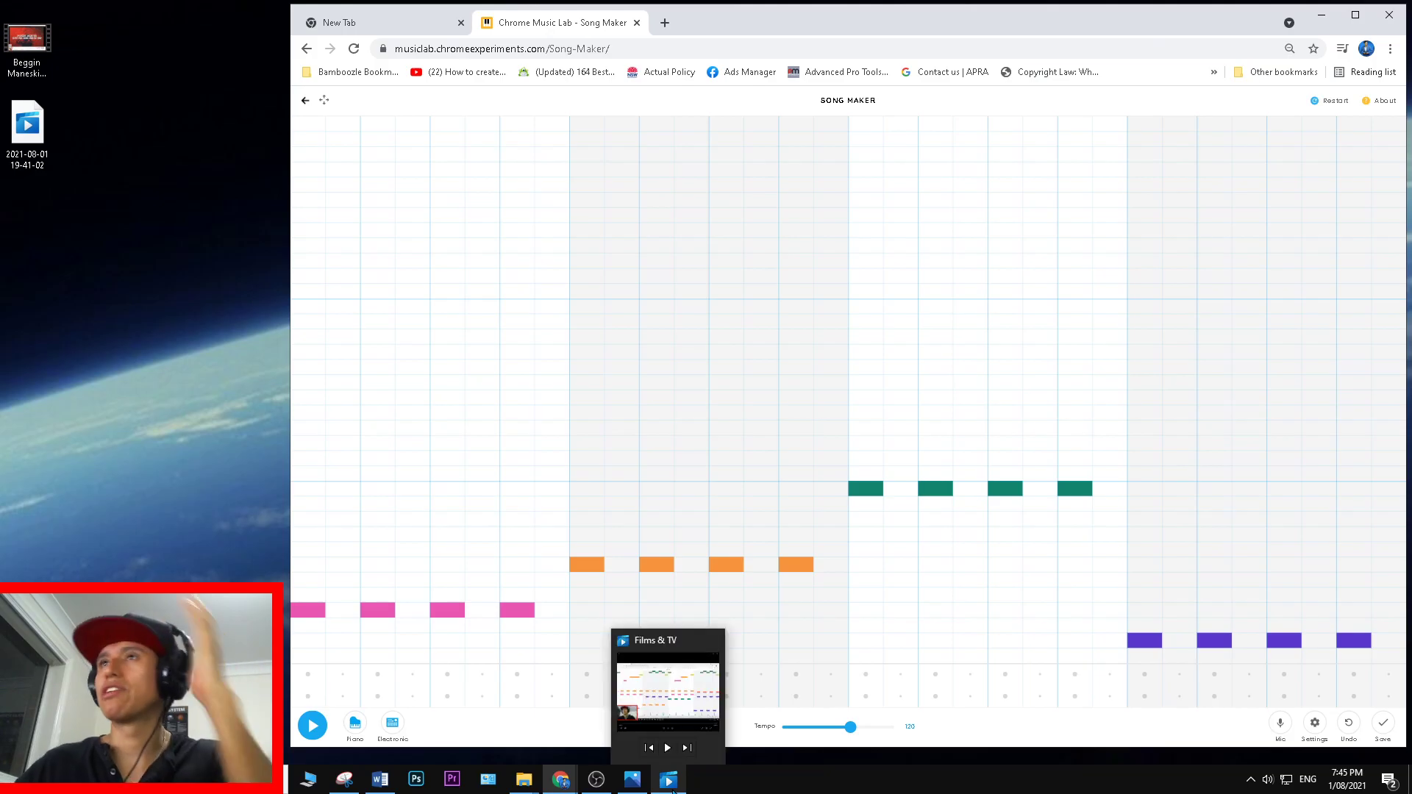
{"action": "left_click", "coordinate": [630, 785]}
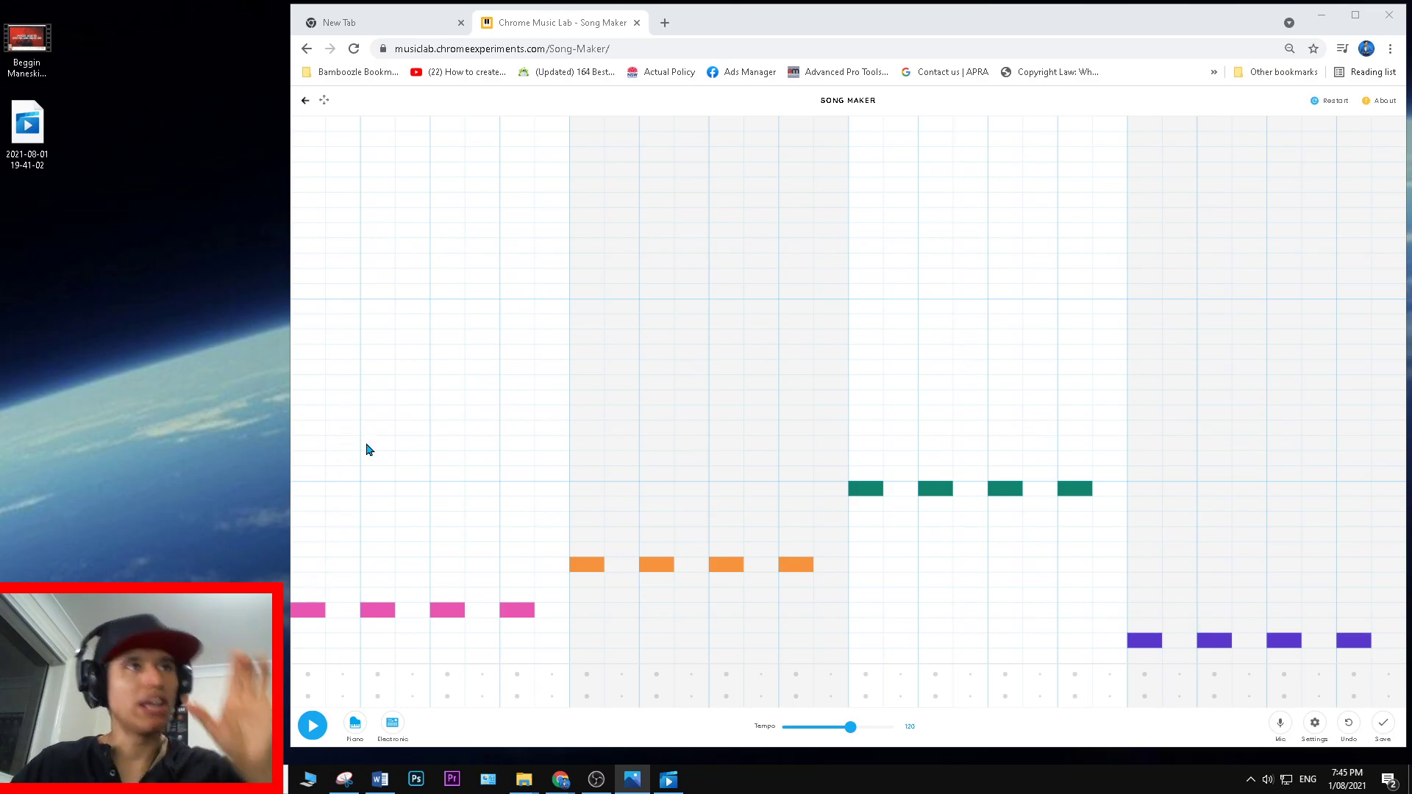
Place an orange melody note on beat one and orange-over-pink notes on beats two to four.
{"action": "left_click", "coordinate": [349, 402]}
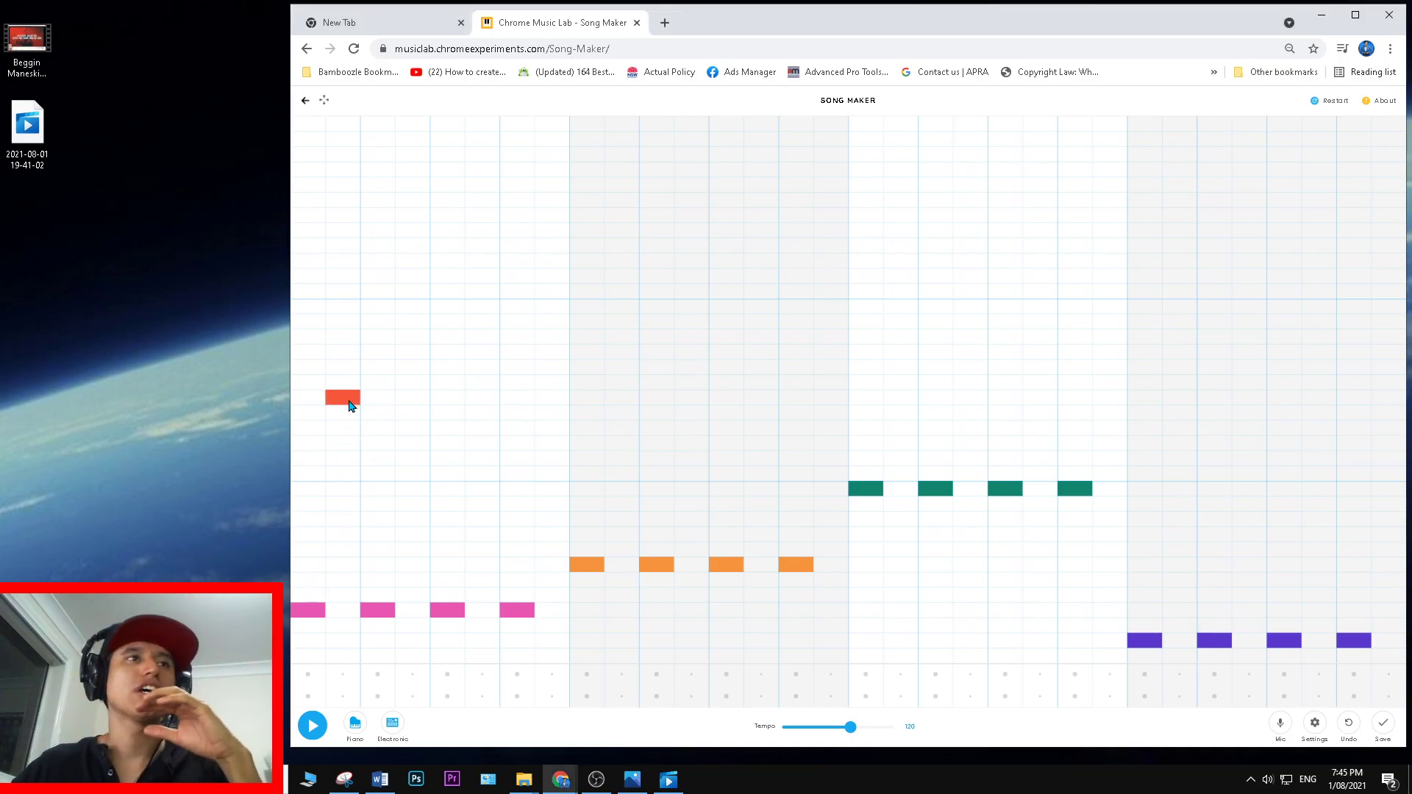
{"action": "left_click", "coordinate": [342, 414]}
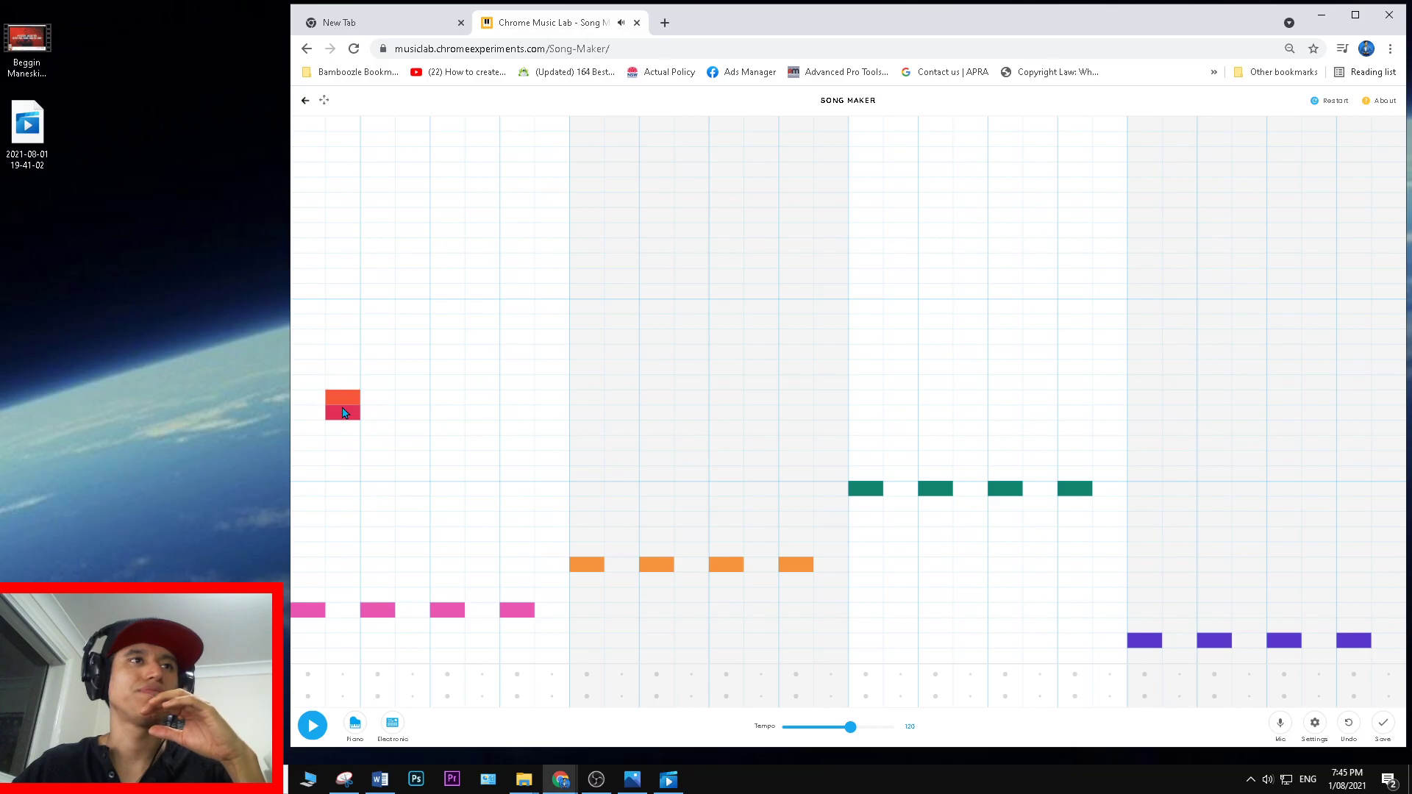
{"action": "left_click_drag", "start_coordinate": [343, 412], "coordinate": [344, 429]}
{"action": "left_click", "coordinate": [342, 398]}
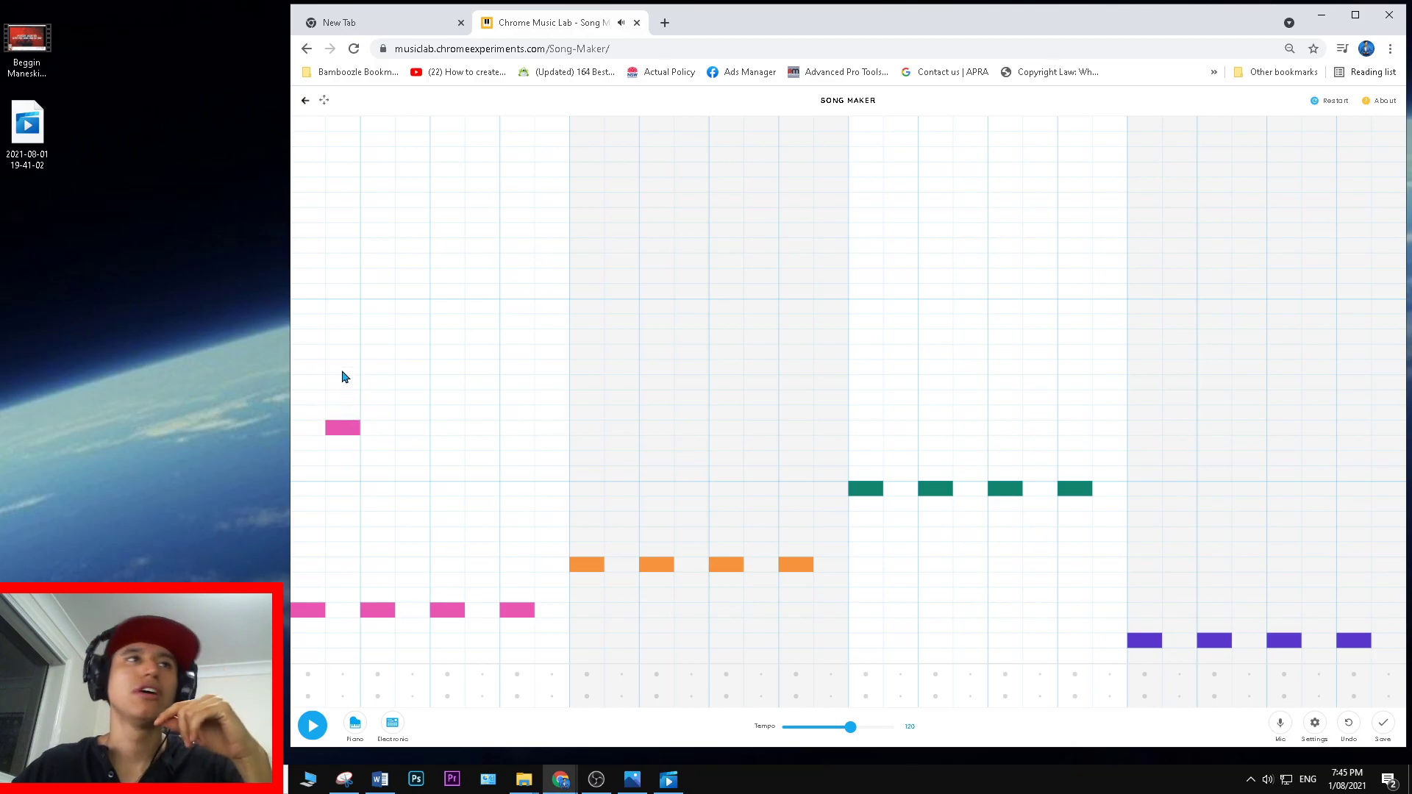
{"action": "left_click", "coordinate": [342, 367]}
{"action": "left_click", "coordinate": [349, 354]}
{"action": "left_click", "coordinate": [342, 386]}
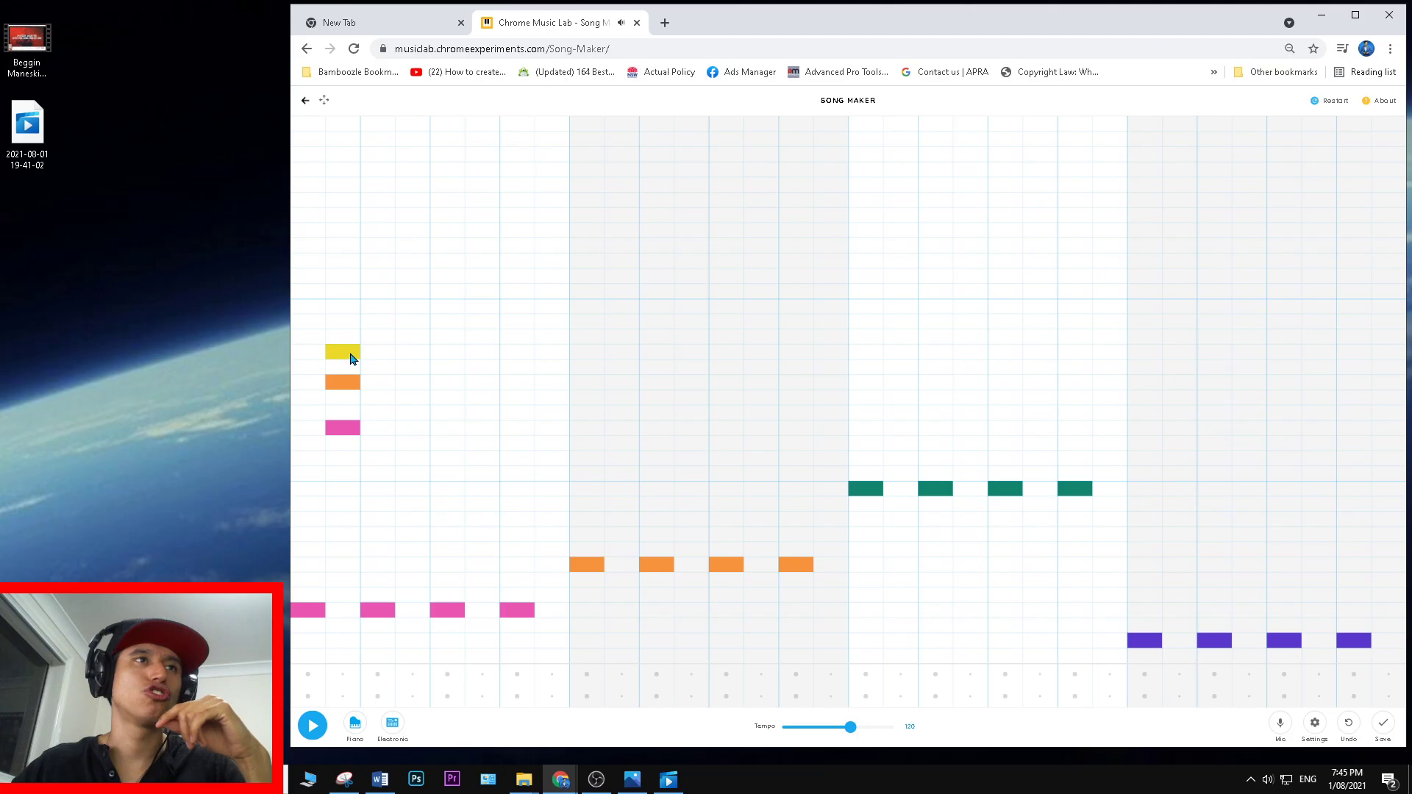
{"action": "left_click", "coordinate": [352, 355]}
{"action": "left_click", "coordinate": [412, 382]}
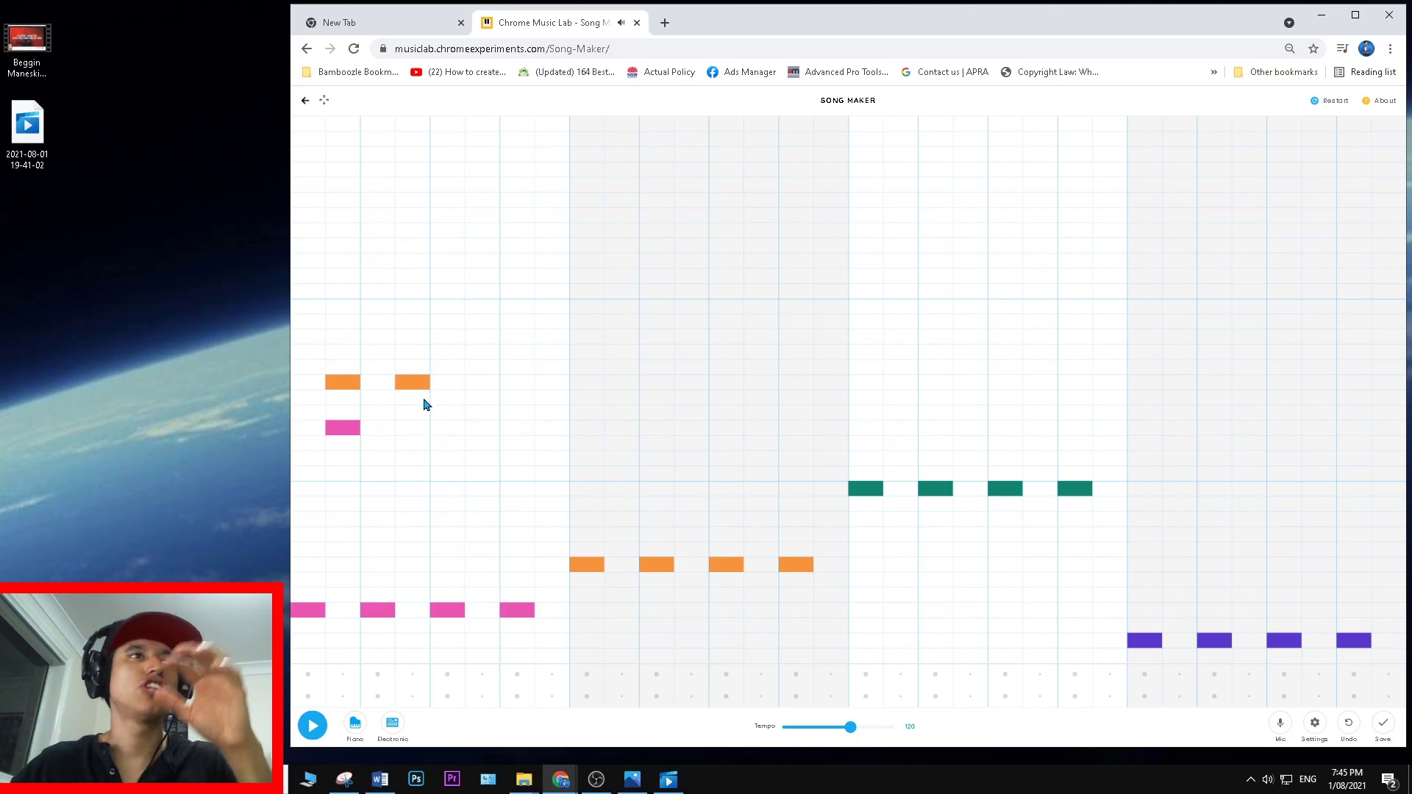
{"action": "left_click", "coordinate": [415, 428]}
{"action": "left_click", "coordinate": [478, 384]}
{"action": "left_click", "coordinate": [486, 429]}
{"action": "left_click", "coordinate": [553, 383]}
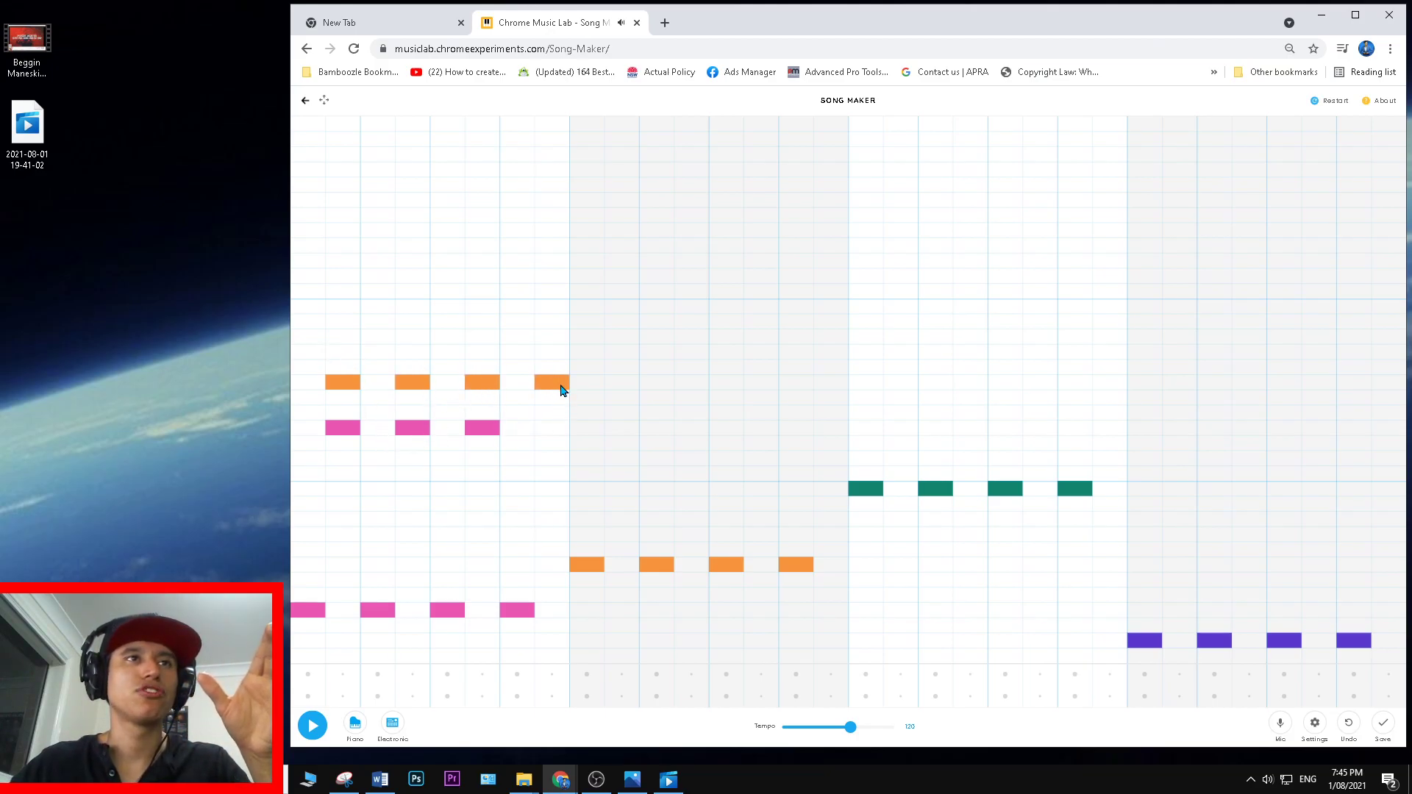
{"action": "left_click", "coordinate": [558, 428]}
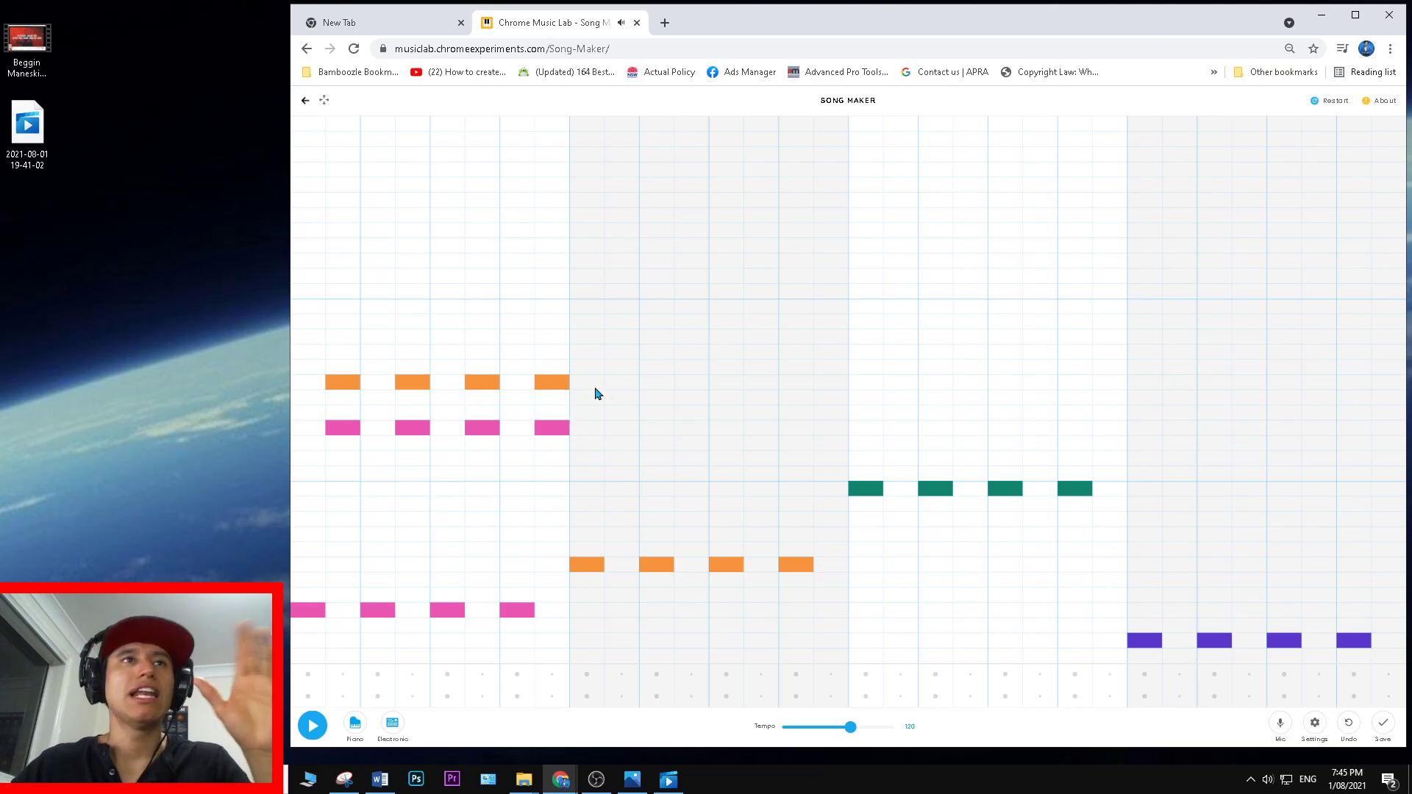
Add orange notes with purple beneath on beats five to eight, then play the melody back.
{"action": "left_click", "coordinate": [622, 384]}
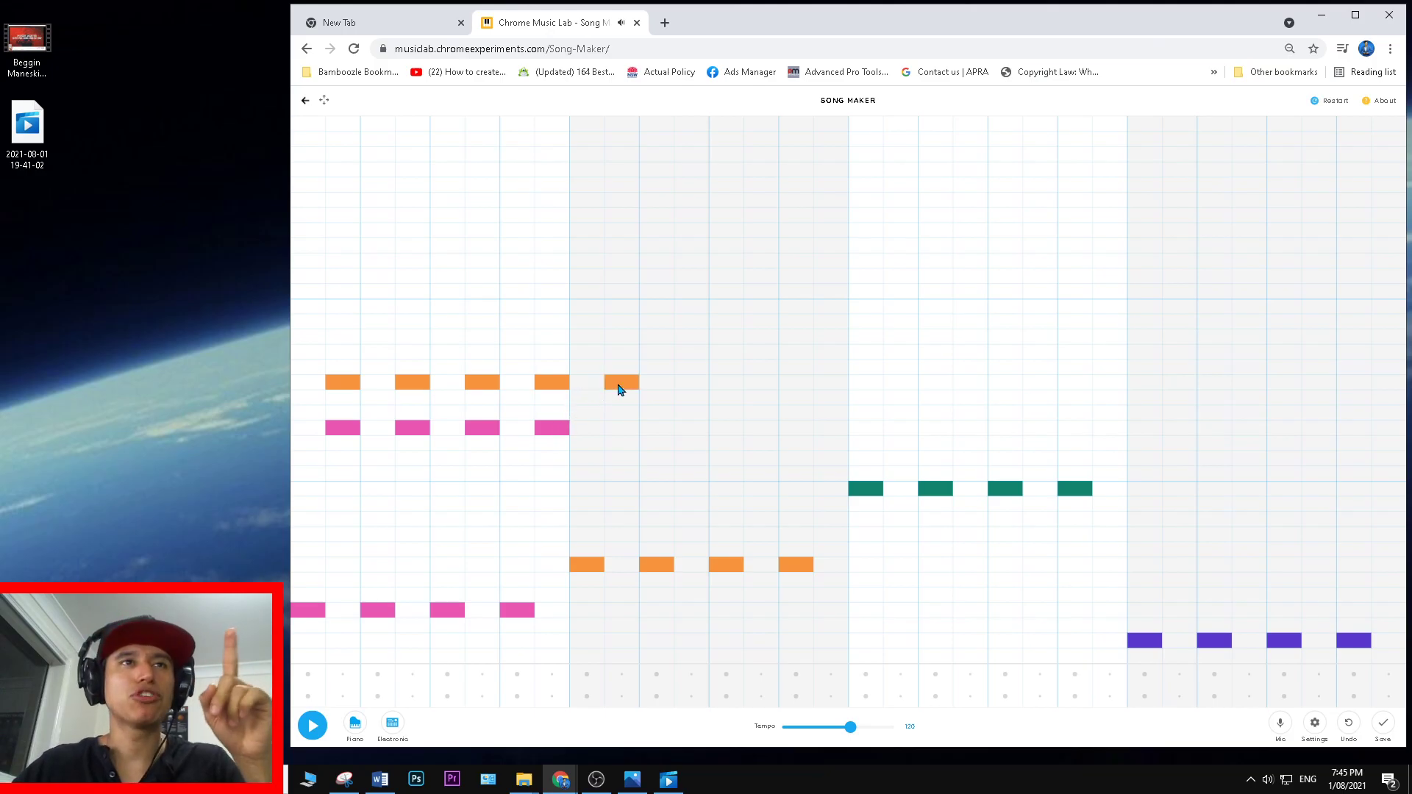
{"action": "left_click", "coordinate": [693, 384]}
{"action": "left_click", "coordinate": [694, 460]}
{"action": "left_click", "coordinate": [764, 385]}
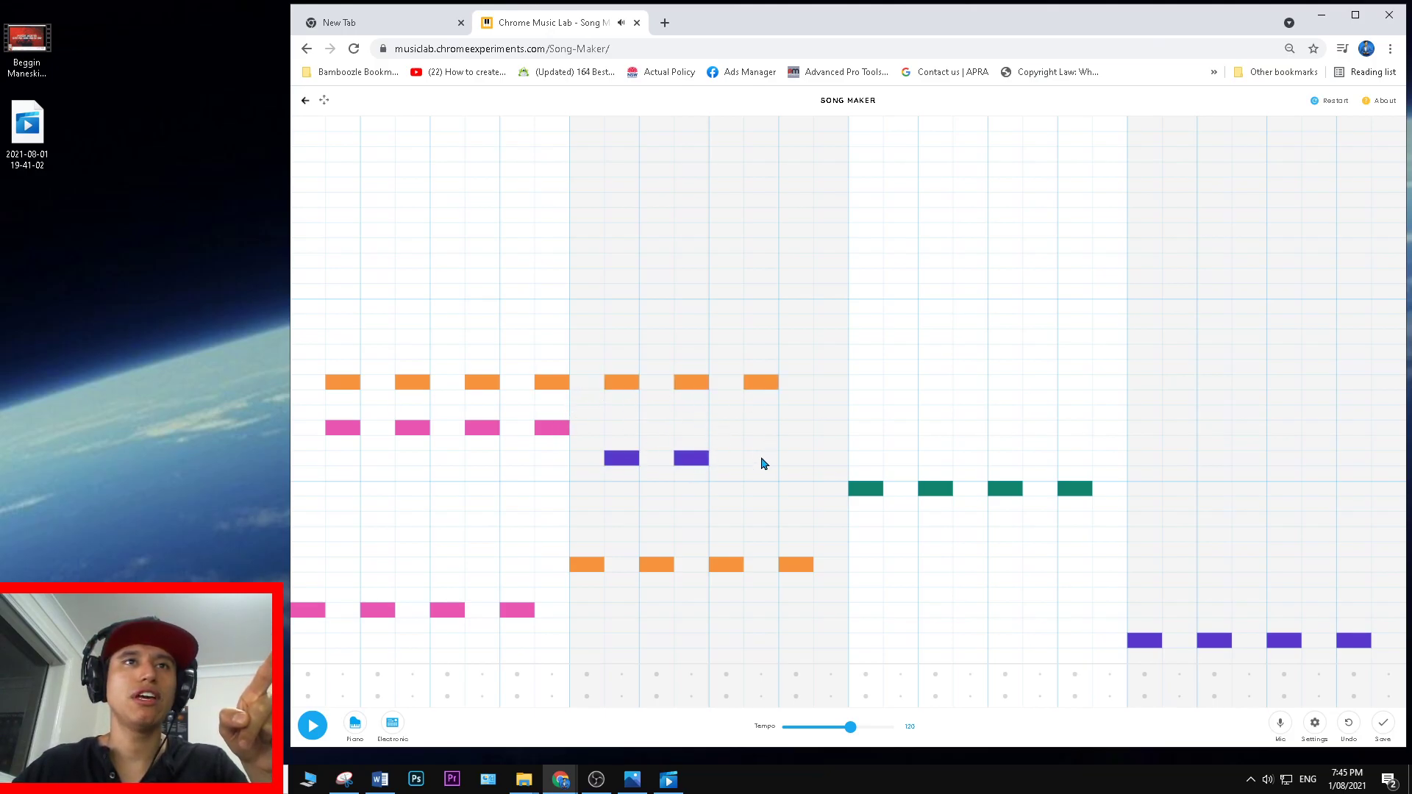
{"action": "left_click", "coordinate": [763, 462]}
{"action": "left_click", "coordinate": [831, 384]}
{"action": "left_click", "coordinate": [835, 459]}
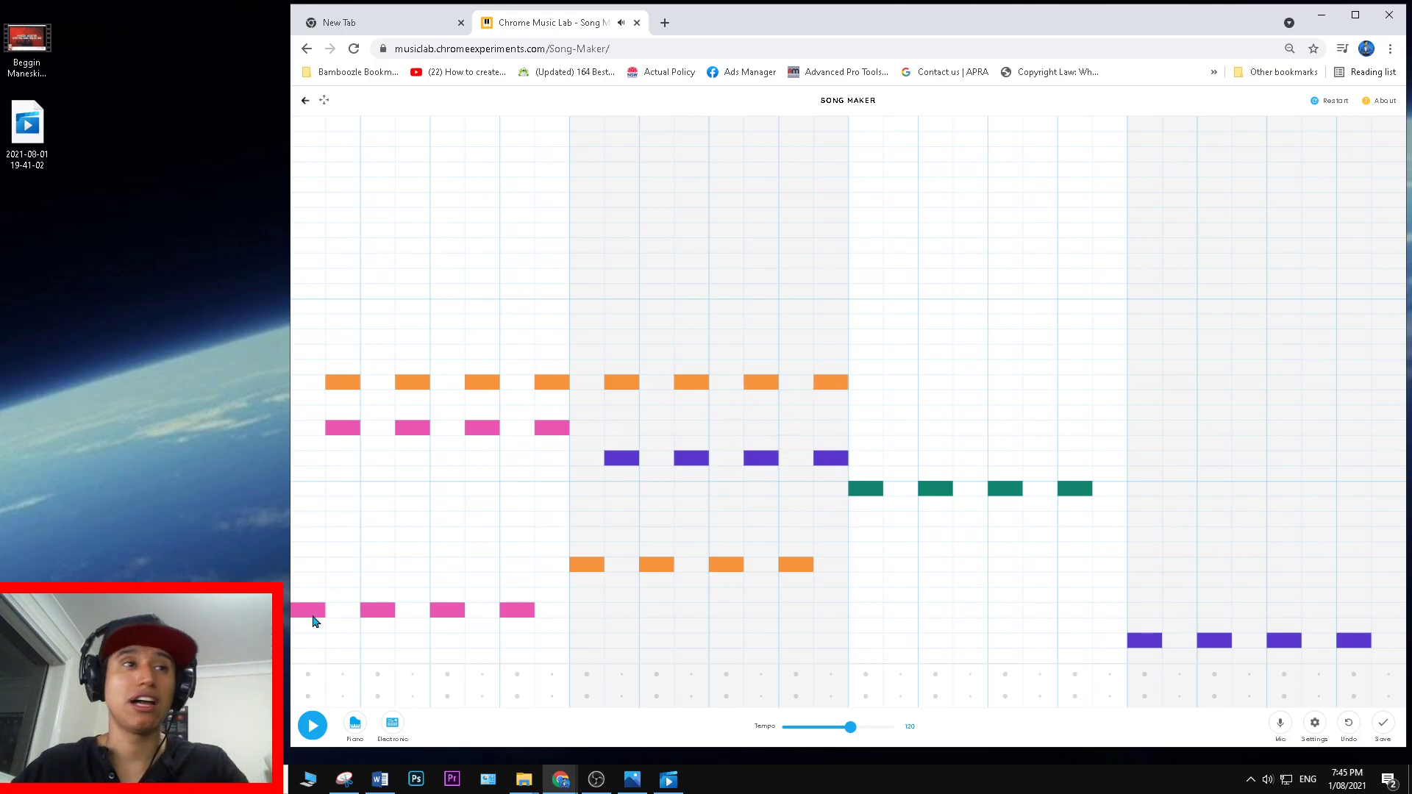
{"action": "left_click", "coordinate": [313, 726]}
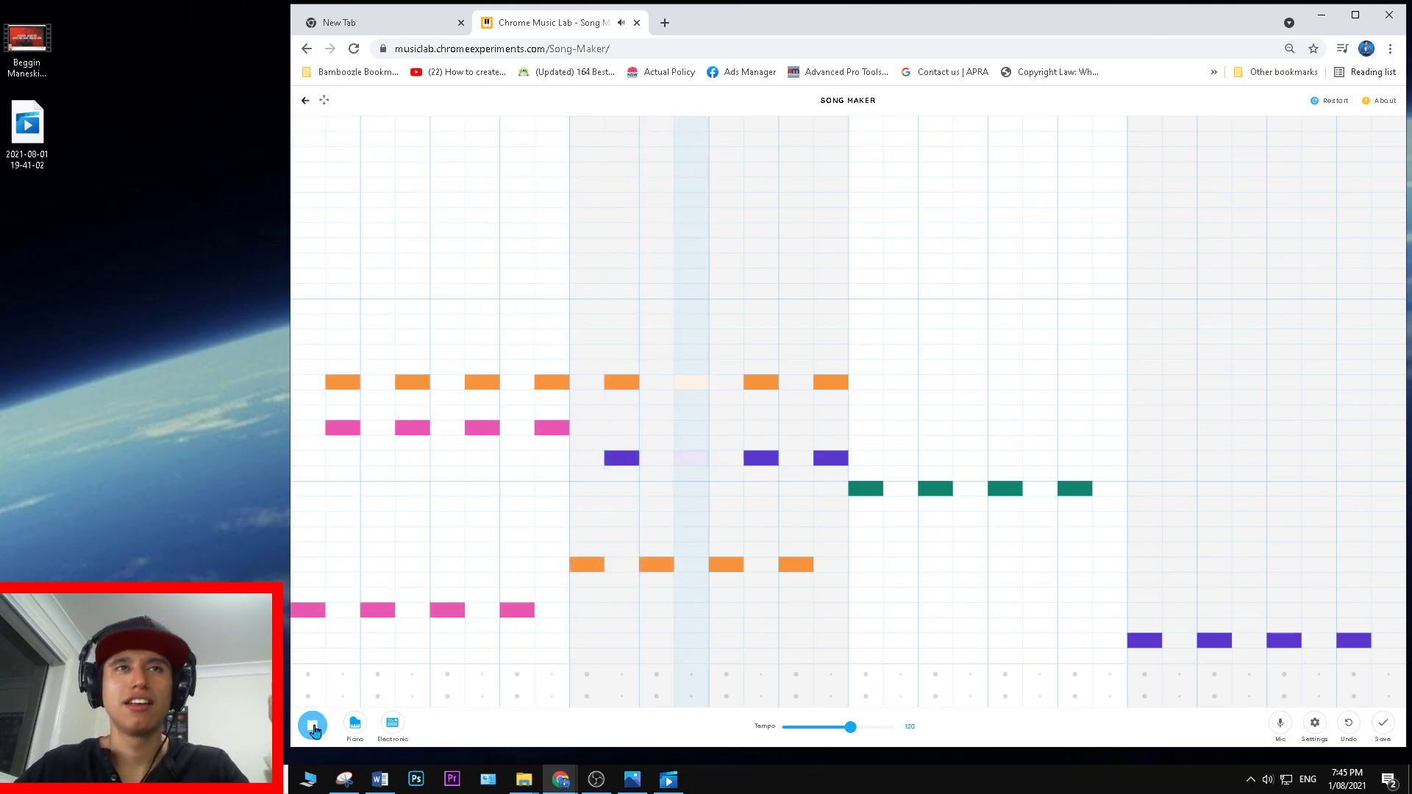
{"action": "left_click", "coordinate": [314, 728]}
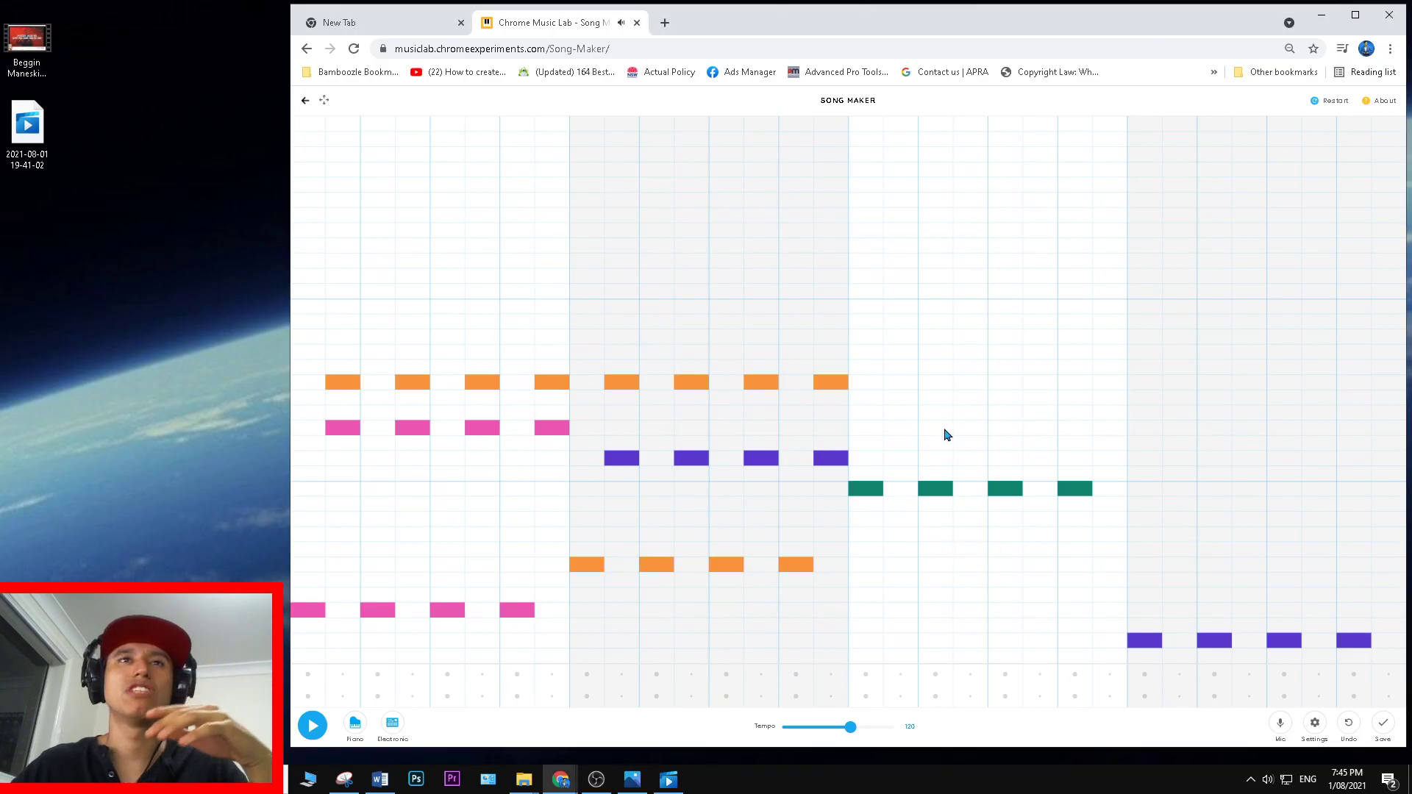
Continue the orange and pink chord notes through the end of bar three.
{"action": "left_click", "coordinate": [903, 429]}
{"action": "left_click", "coordinate": [911, 383]}
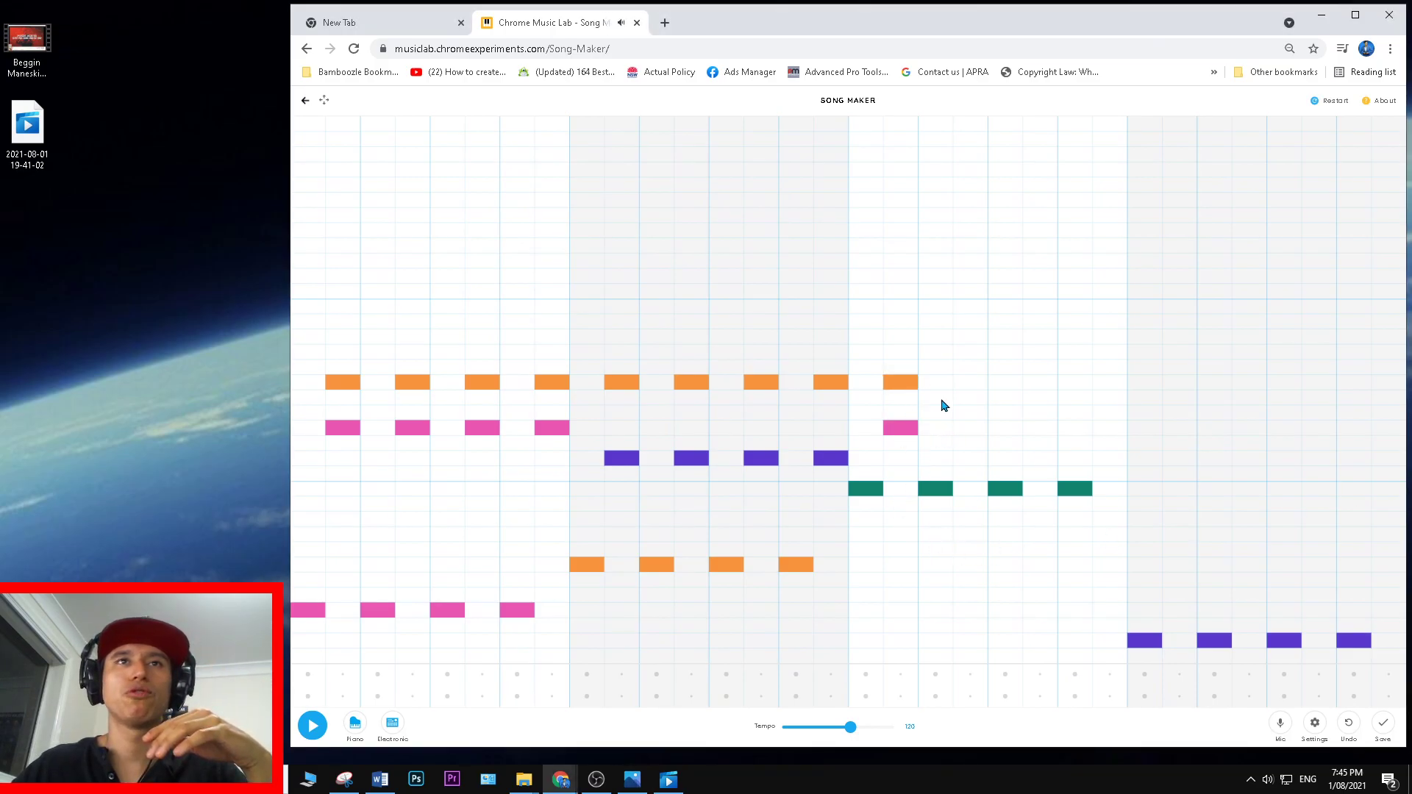
{"action": "left_click", "coordinate": [971, 397]}
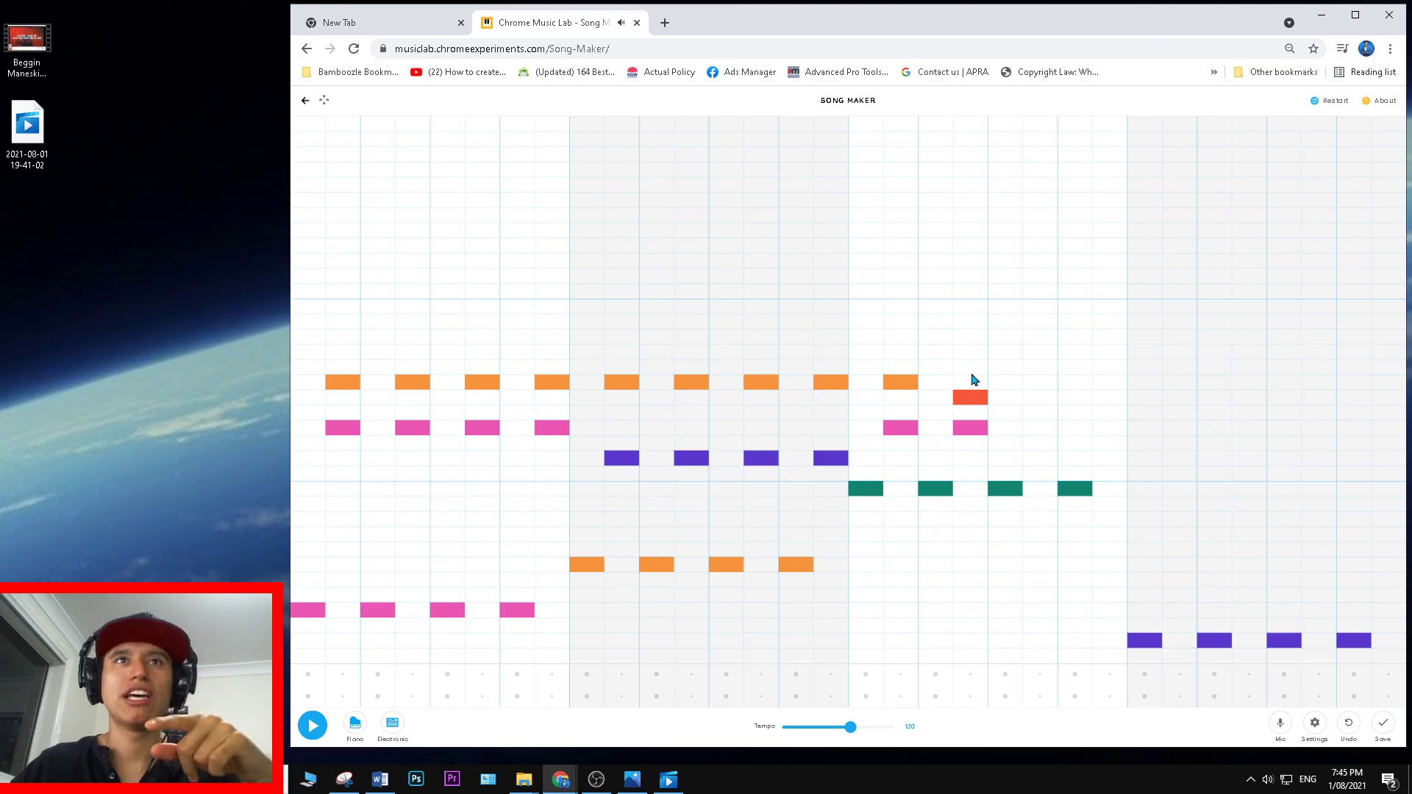
{"action": "left_click", "coordinate": [971, 382]}
{"action": "left_click", "coordinate": [971, 398]}
{"action": "left_click", "coordinate": [1040, 428]}
{"action": "left_click", "coordinate": [1039, 382]}
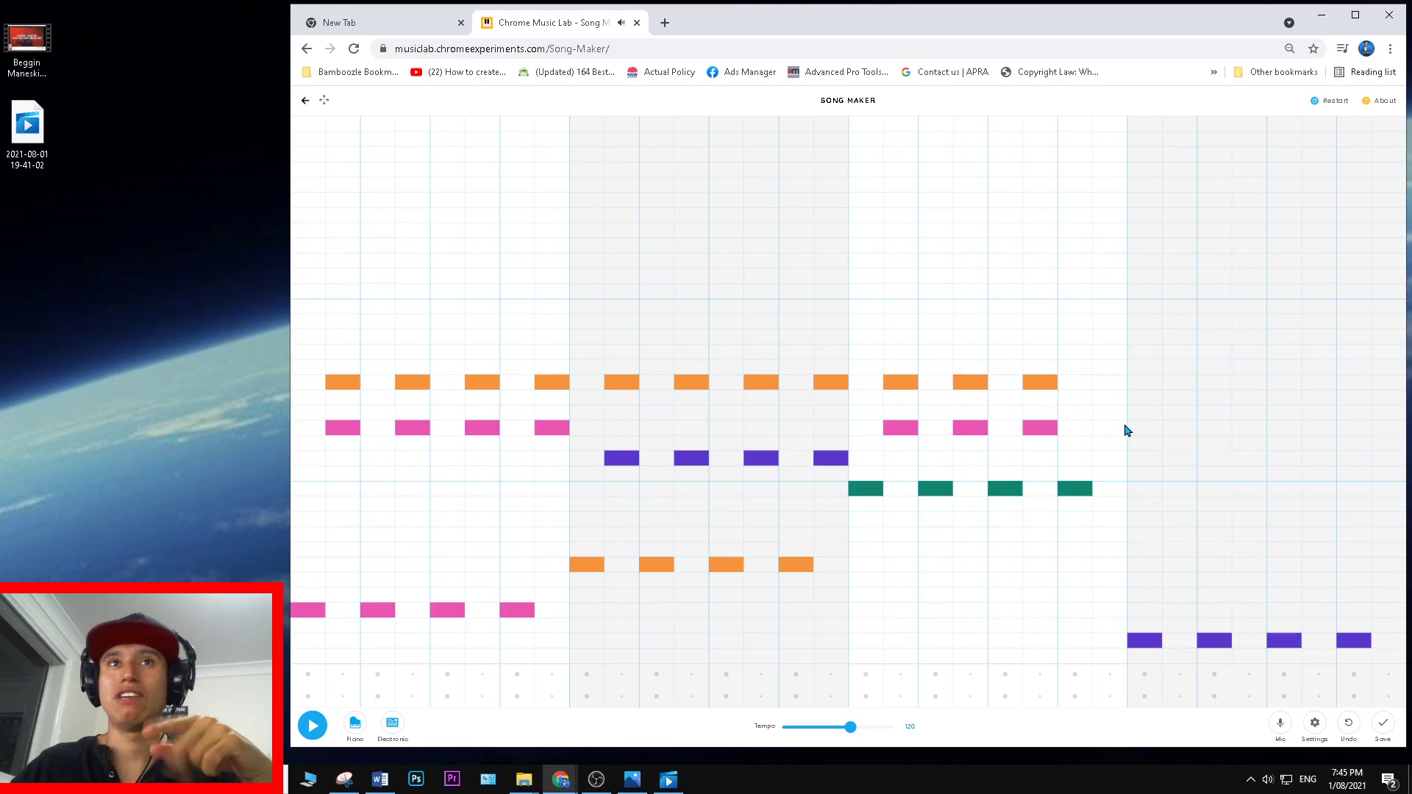
{"action": "left_click", "coordinate": [1111, 428]}
{"action": "left_click", "coordinate": [1110, 383]}
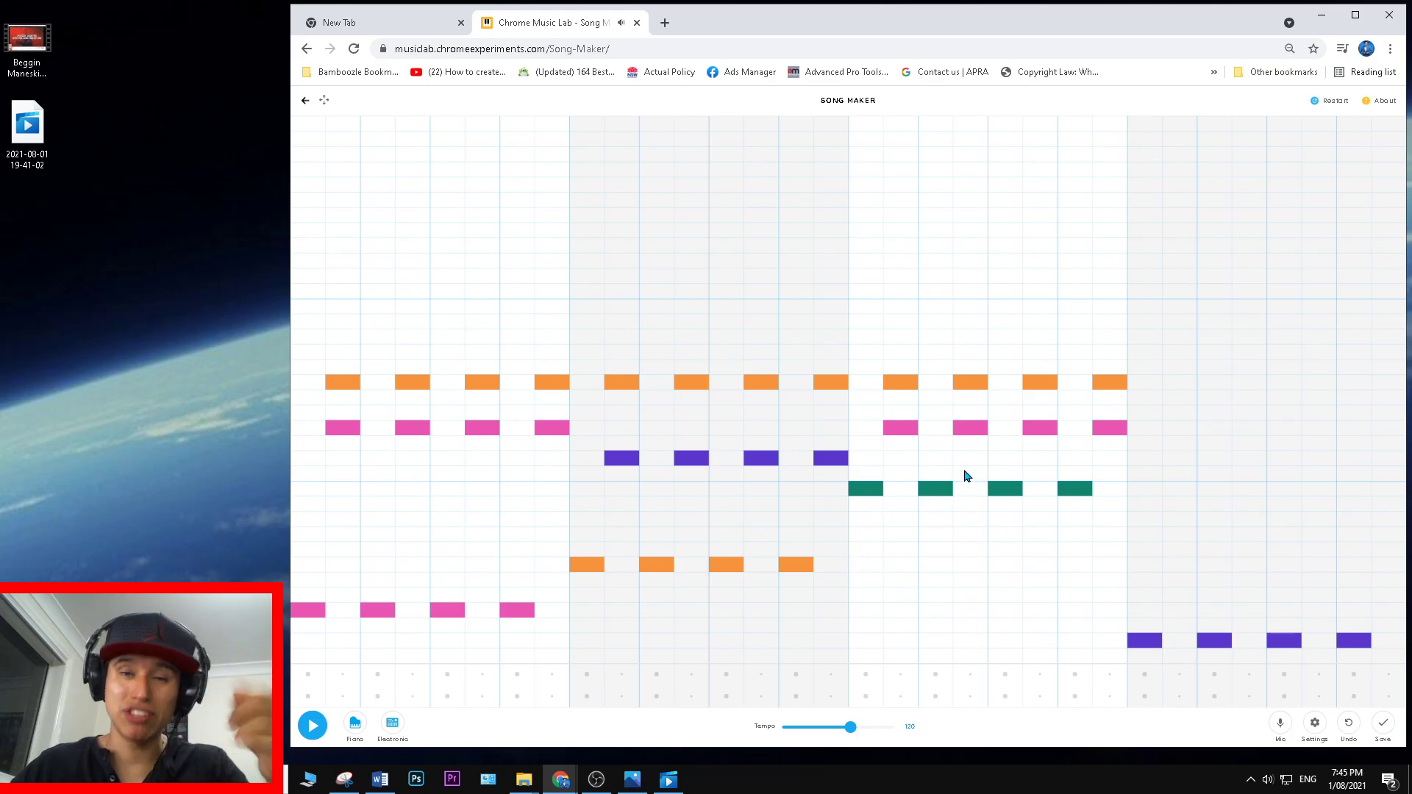
Fill bar four with four purple-and-red chord pairs and play the song.
{"action": "left_click", "coordinate": [1180, 459]}
{"action": "left_click", "coordinate": [1184, 397]}
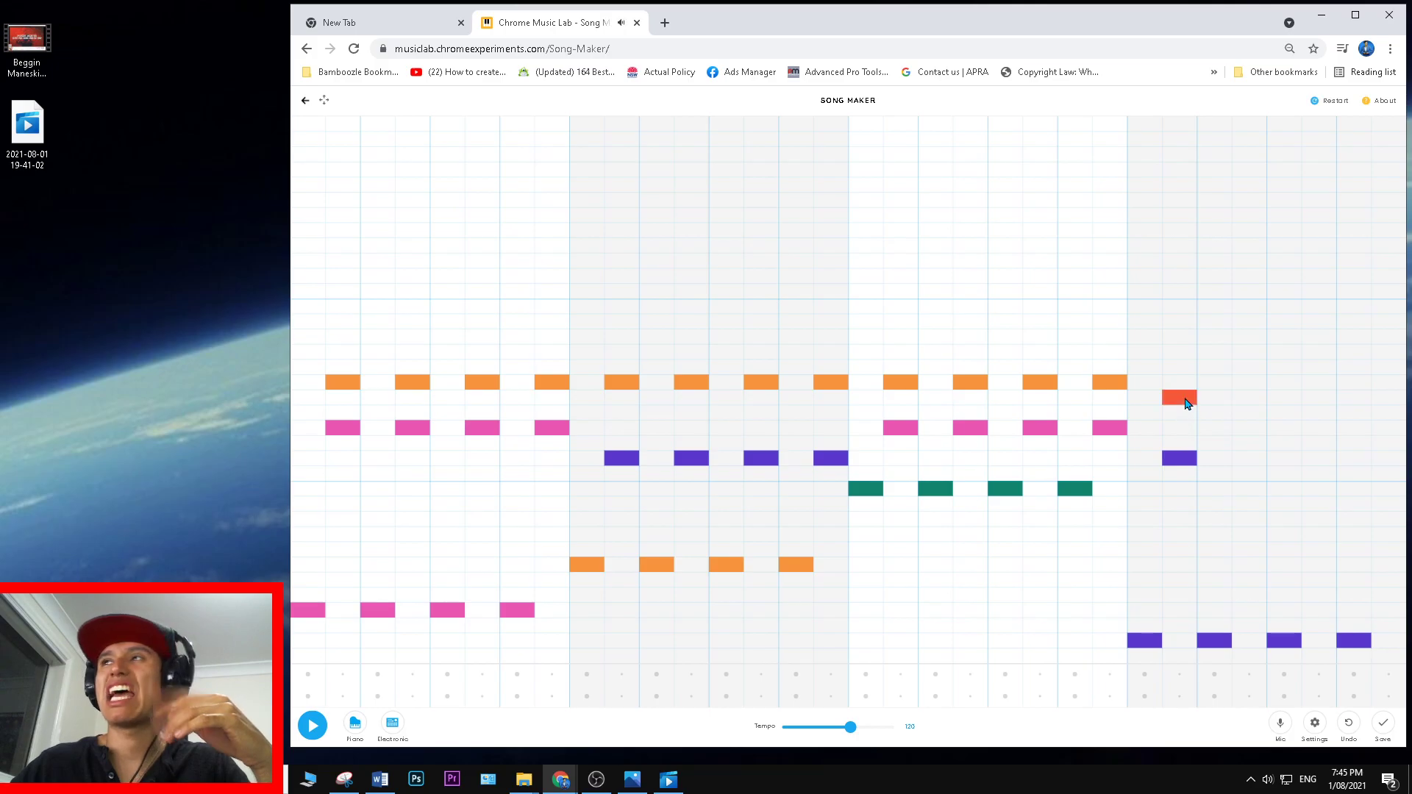
{"action": "left_click", "coordinate": [1257, 459]}
{"action": "left_click", "coordinate": [1258, 400]}
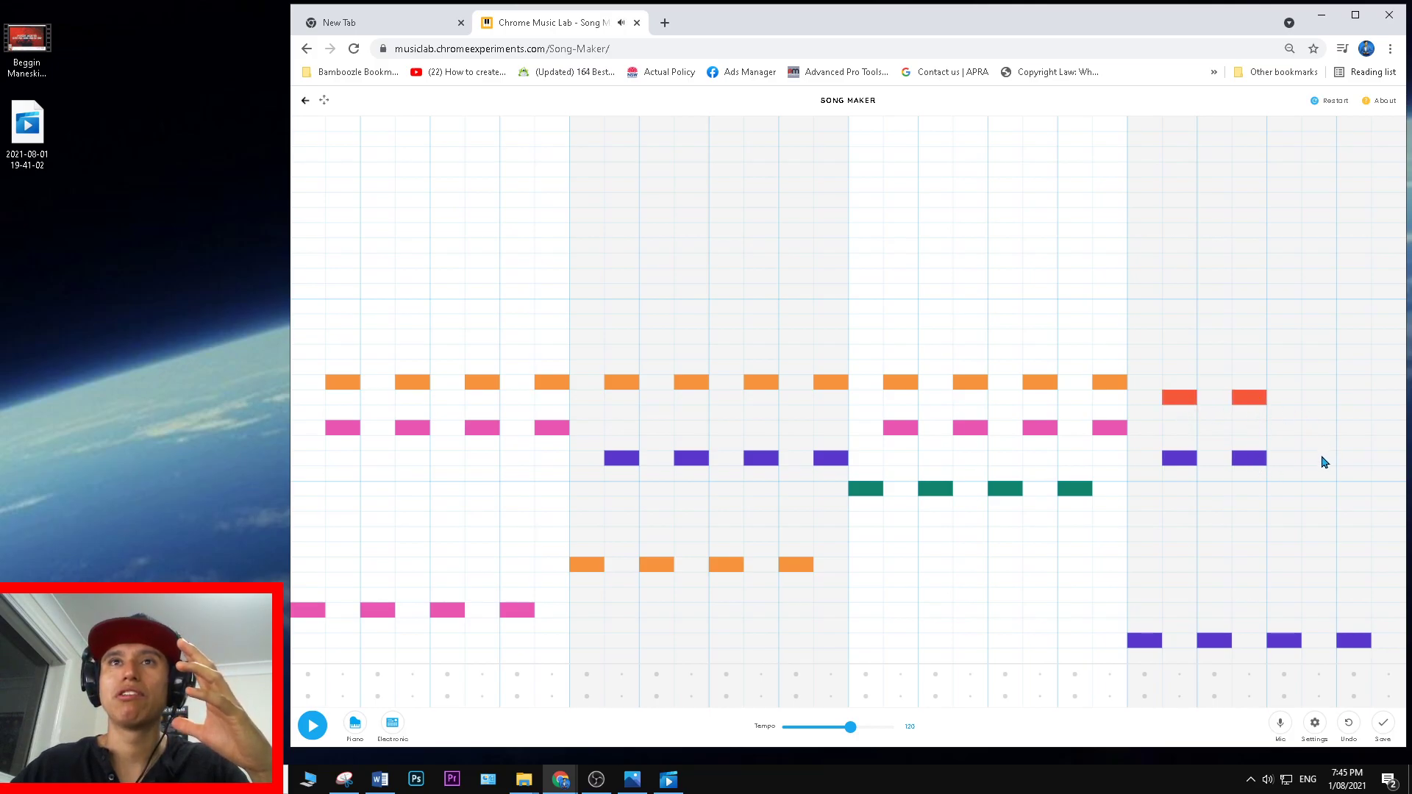
{"action": "left_click", "coordinate": [1324, 459]}
{"action": "left_click", "coordinate": [1324, 399]}
{"action": "left_click", "coordinate": [1387, 460]}
{"action": "left_click", "coordinate": [1387, 401]}
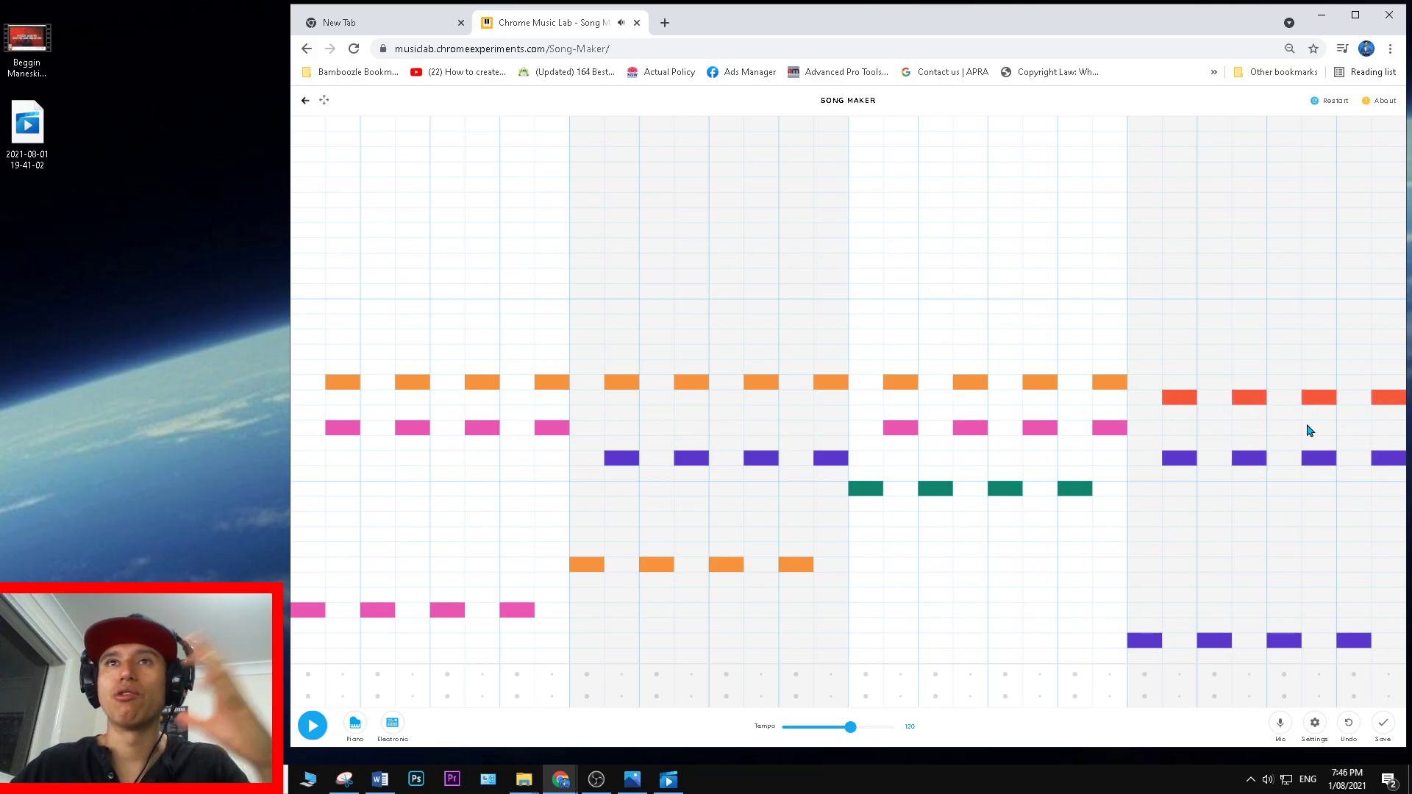
{"action": "left_click", "coordinate": [312, 727]}
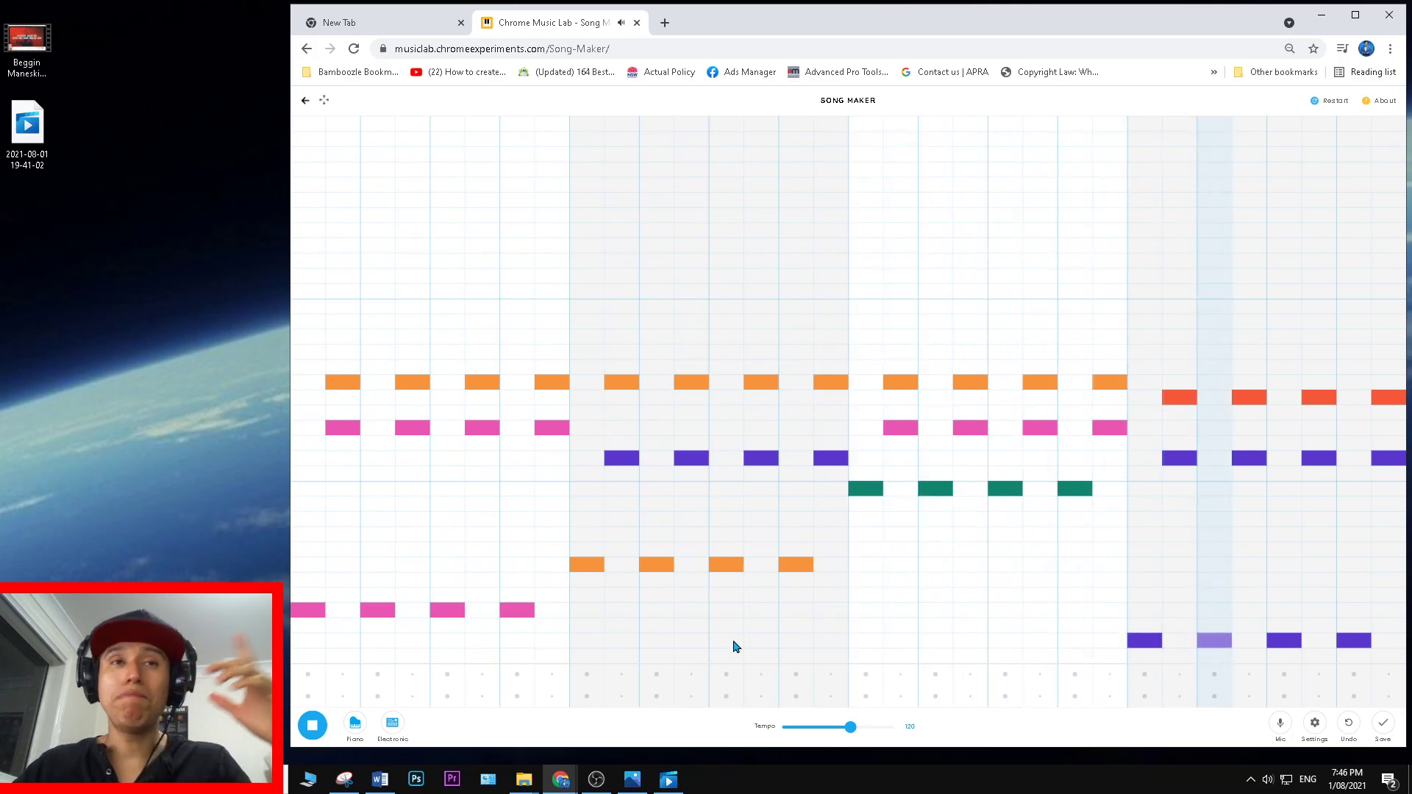
Write the first-bar melody: a high green note, a pink note, and a lengthened orange note.
{"action": "left_click", "coordinate": [311, 733]}
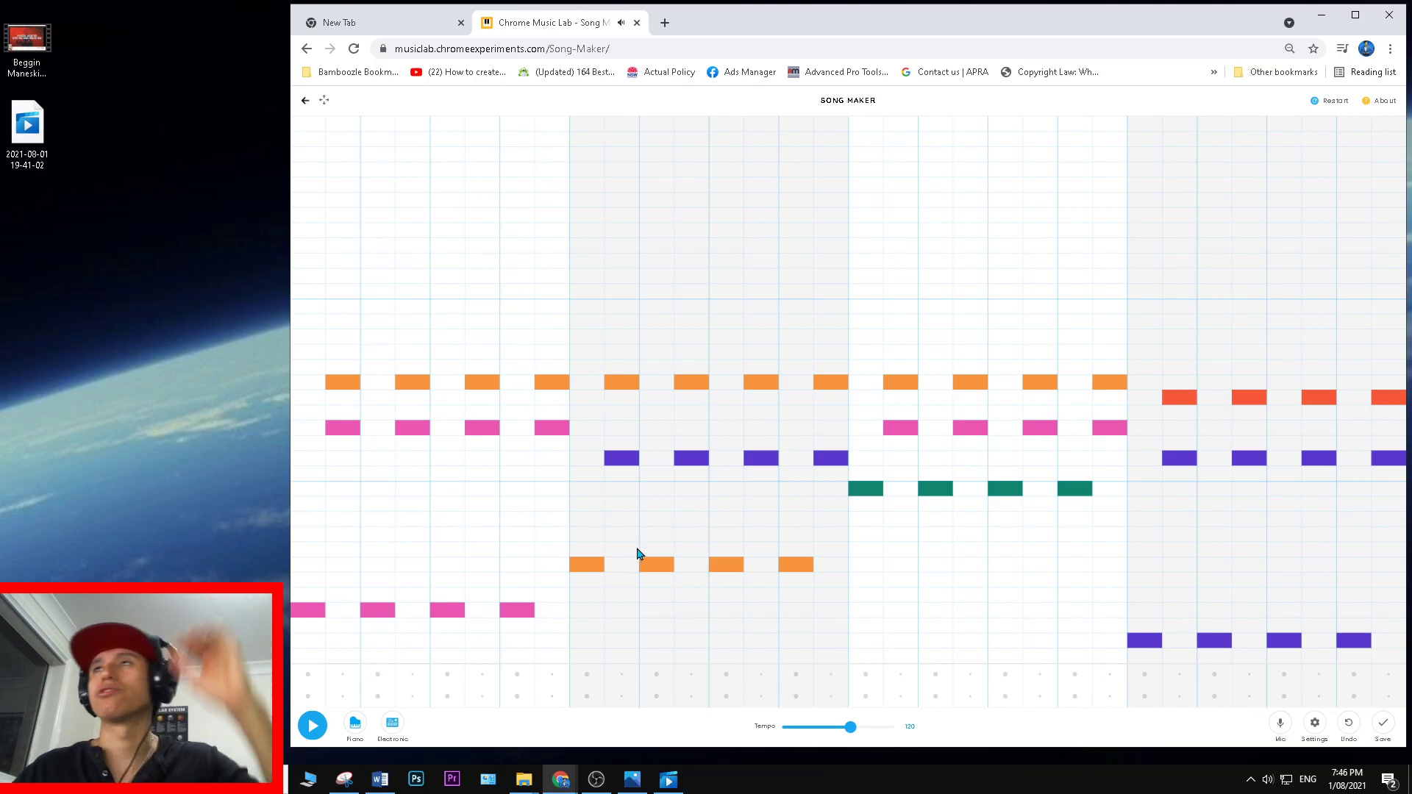
{"action": "left_click", "coordinate": [307, 170]}
{"action": "left_click", "coordinate": [308, 154]}
{"action": "left_click", "coordinate": [307, 138]}
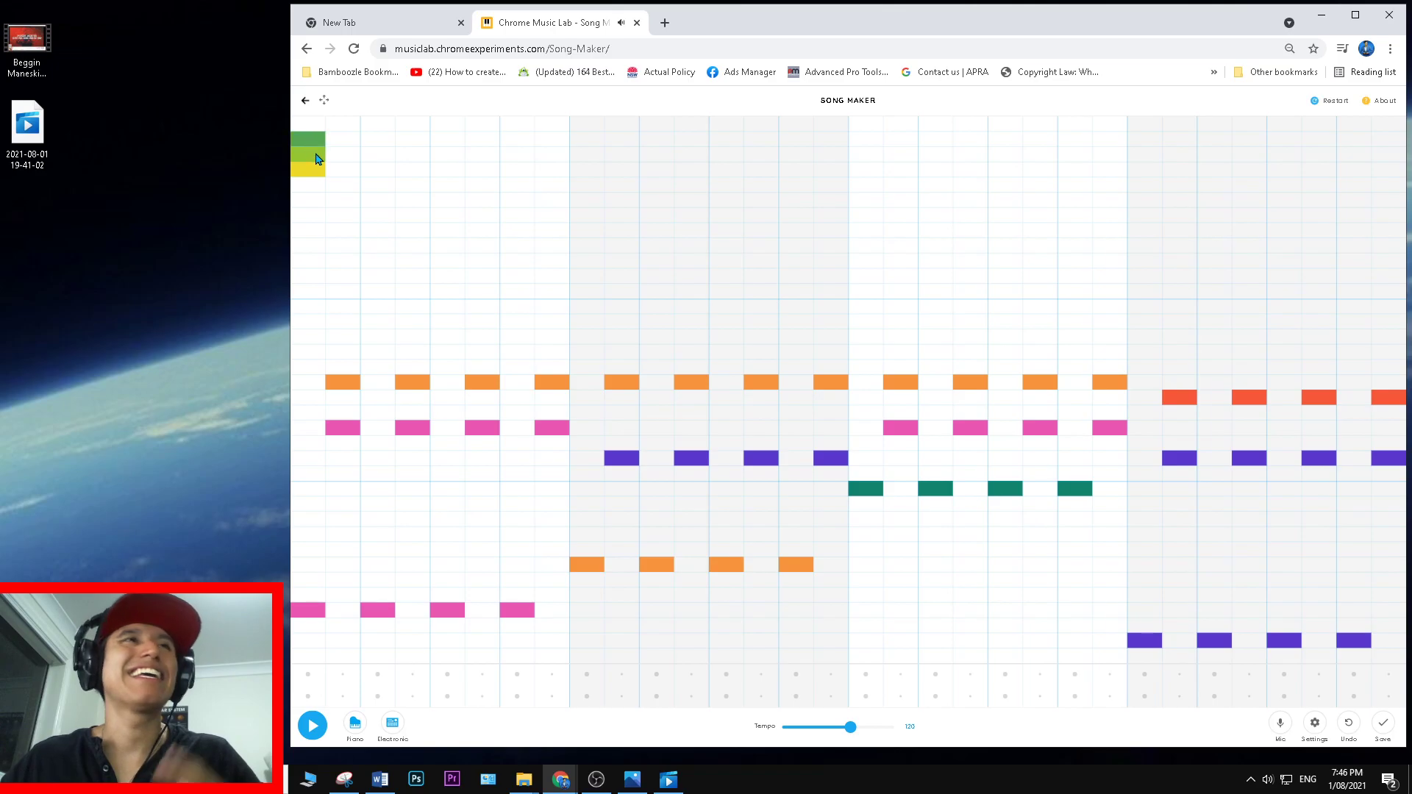
{"action": "left_click", "coordinate": [308, 153]}
{"action": "left_click", "coordinate": [307, 169]}
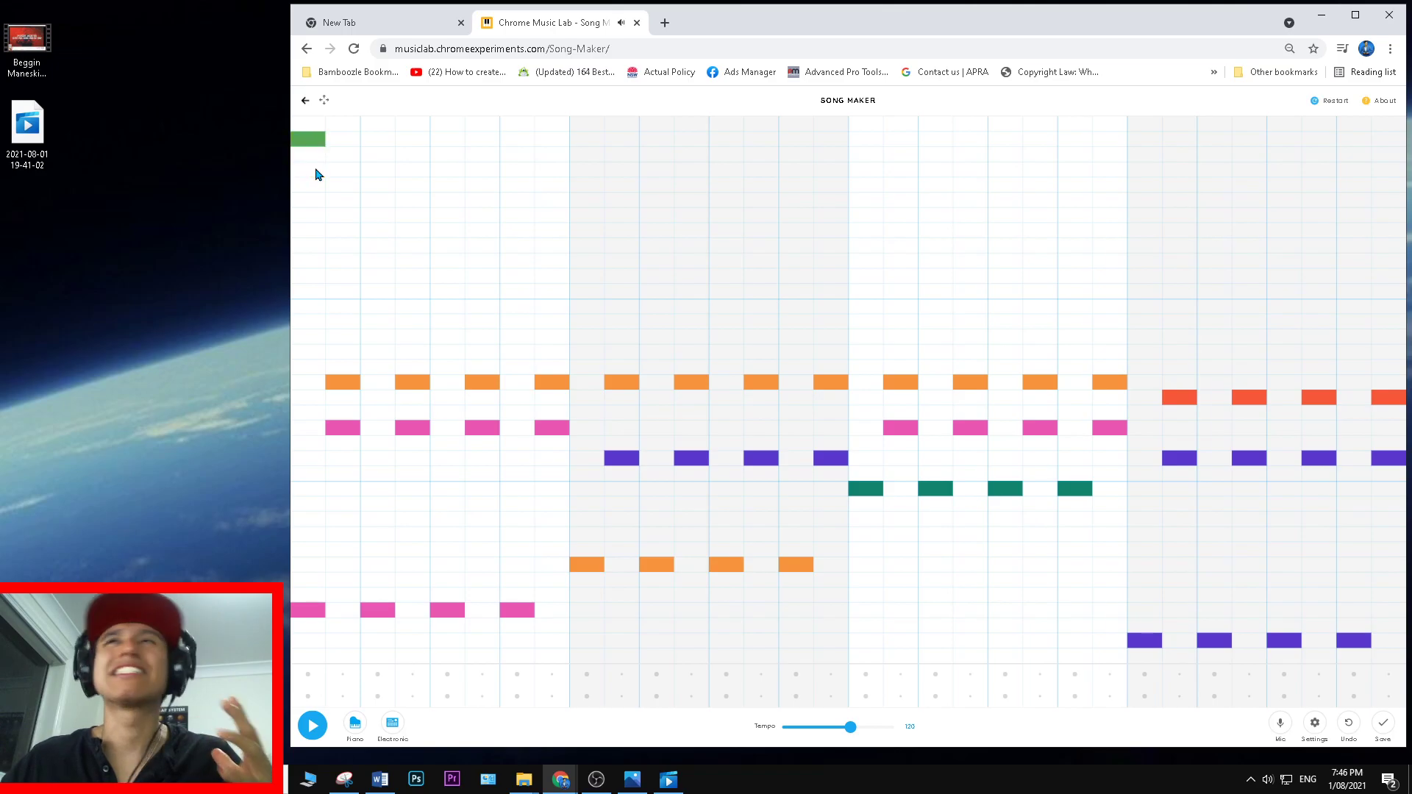
{"action": "left_click", "coordinate": [376, 233]}
{"action": "left_click", "coordinate": [381, 233]}
{"action": "left_click", "coordinate": [381, 247]}
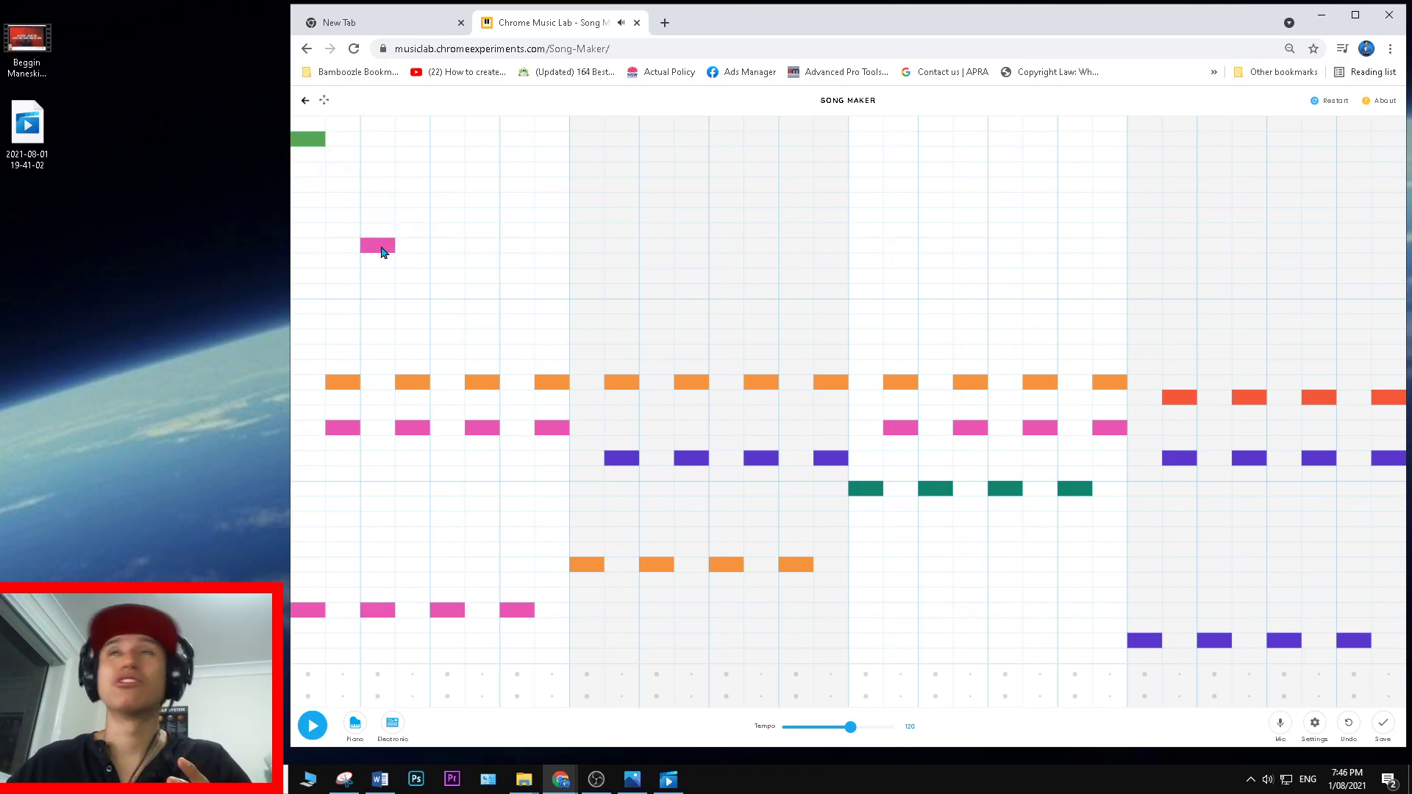
{"action": "left_click", "coordinate": [448, 184]}
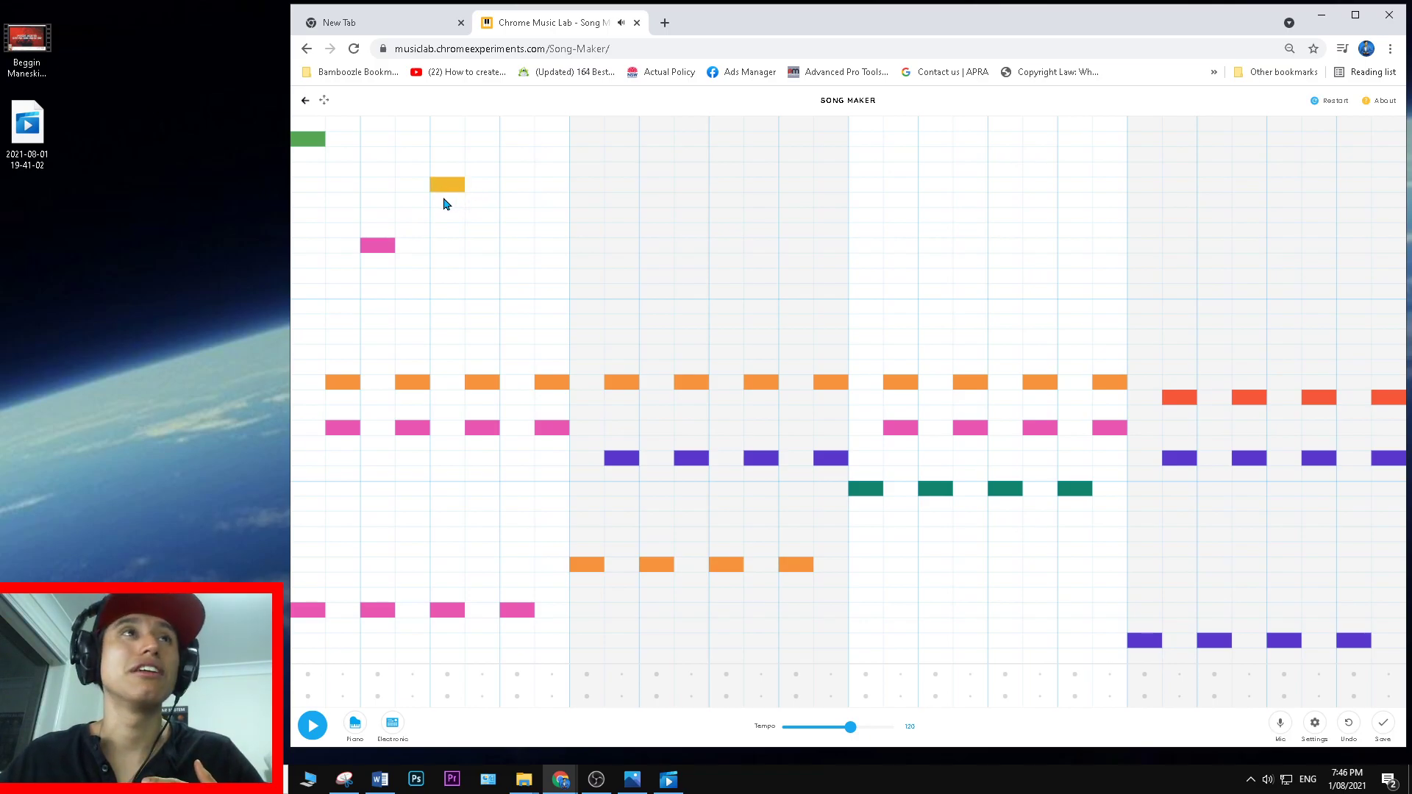
{"action": "left_click", "coordinate": [447, 200]}
{"action": "left_click", "coordinate": [447, 184]}
{"action": "left_click", "coordinate": [483, 200]}
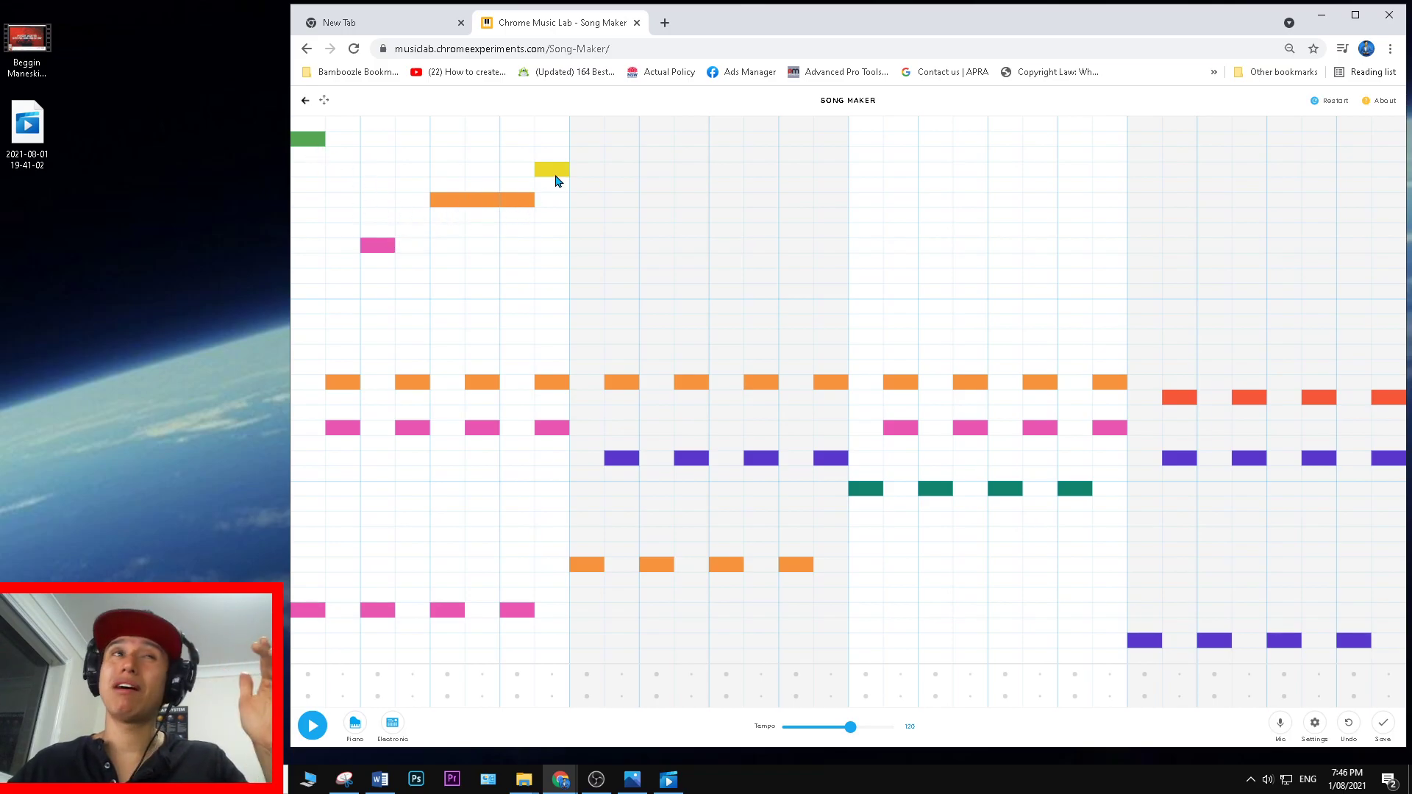
Preview the green and pink notes, then play the song to hear the melody.
{"action": "left_click", "coordinate": [309, 139]}
{"action": "left_click", "coordinate": [309, 139]}
{"action": "left_click", "coordinate": [379, 245]}
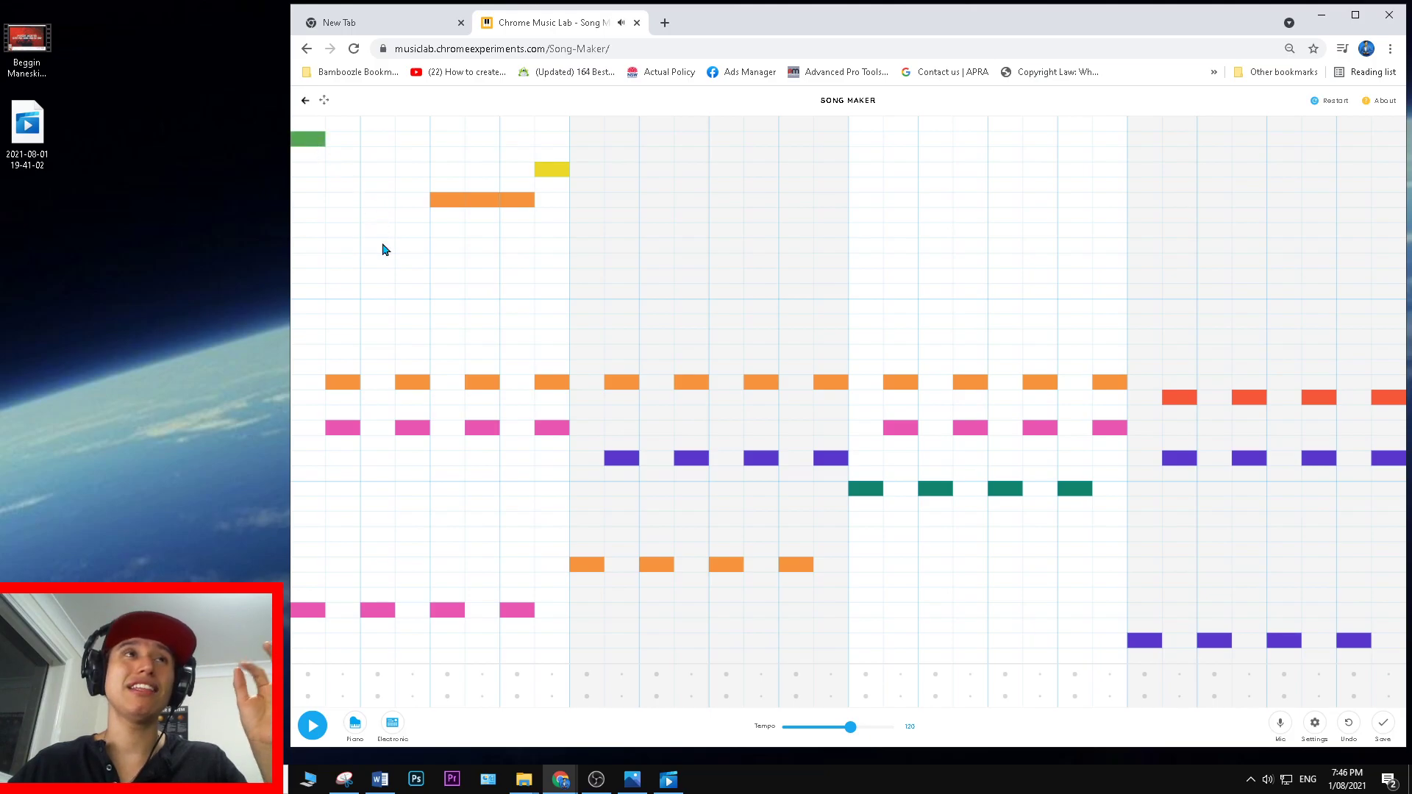
{"action": "left_click", "coordinate": [379, 245]}
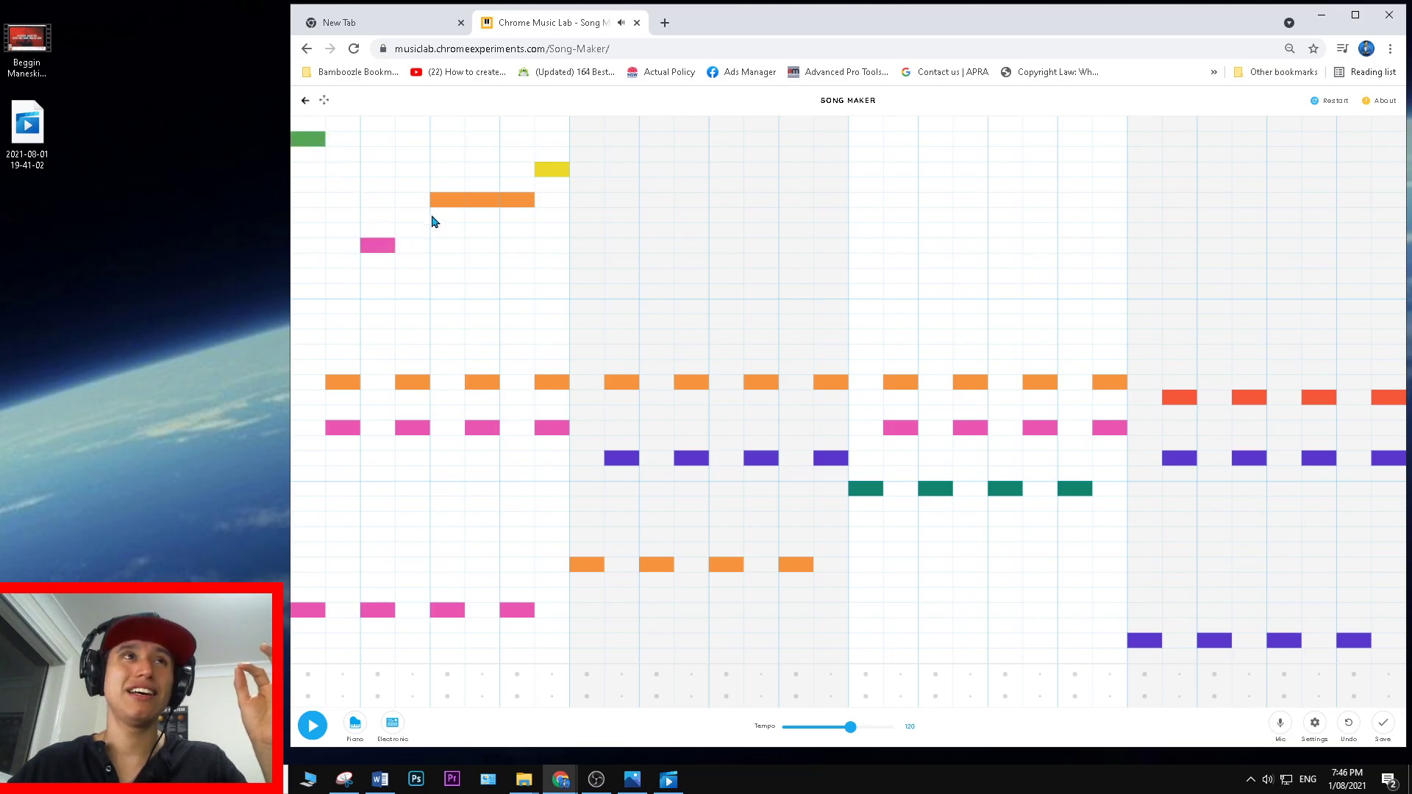
{"action": "left_click", "coordinate": [312, 725]}
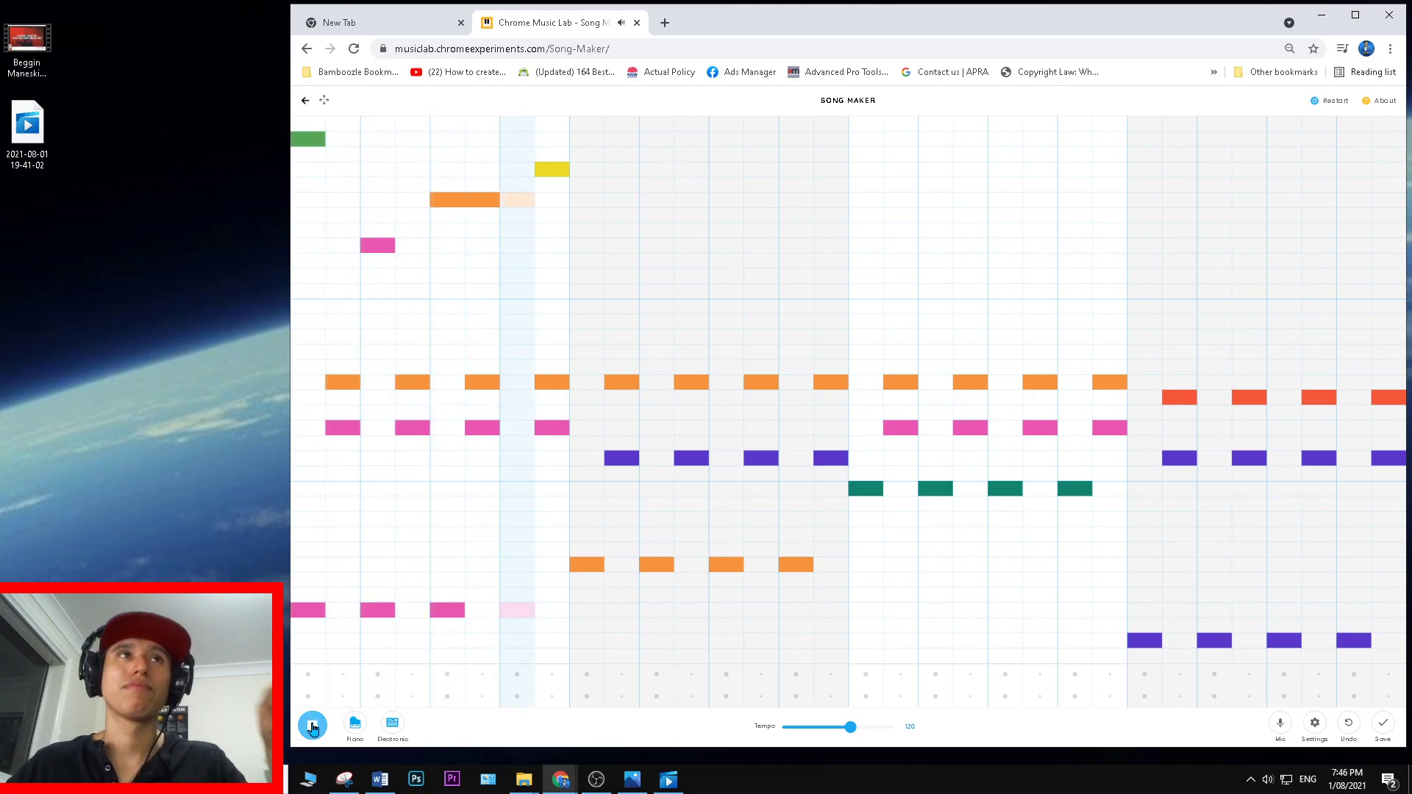
{"action": "left_click", "coordinate": [313, 725]}
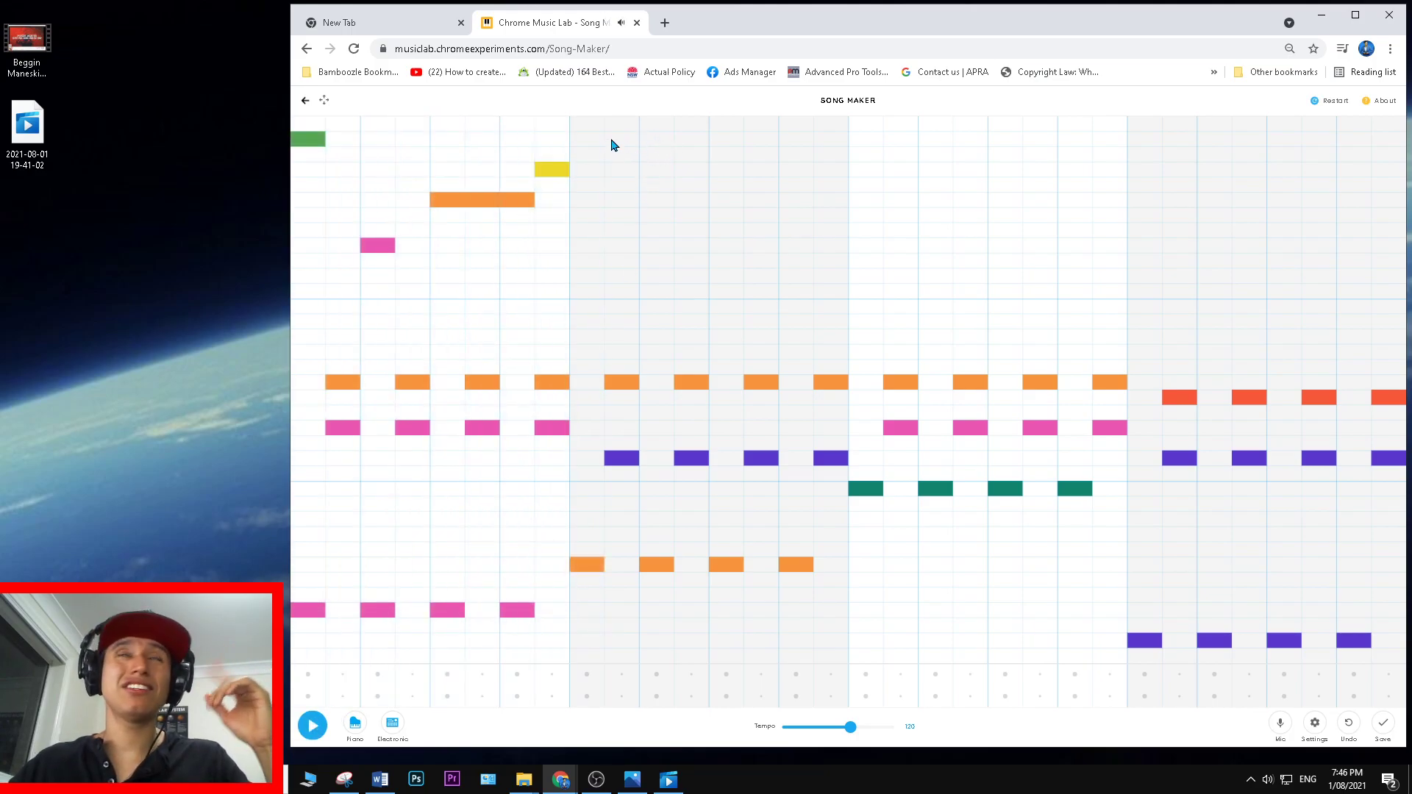
Add green and teal notes in bar two, then pink, two-beat orange and yellow notes in bar three.
{"action": "left_click", "coordinate": [656, 139]}
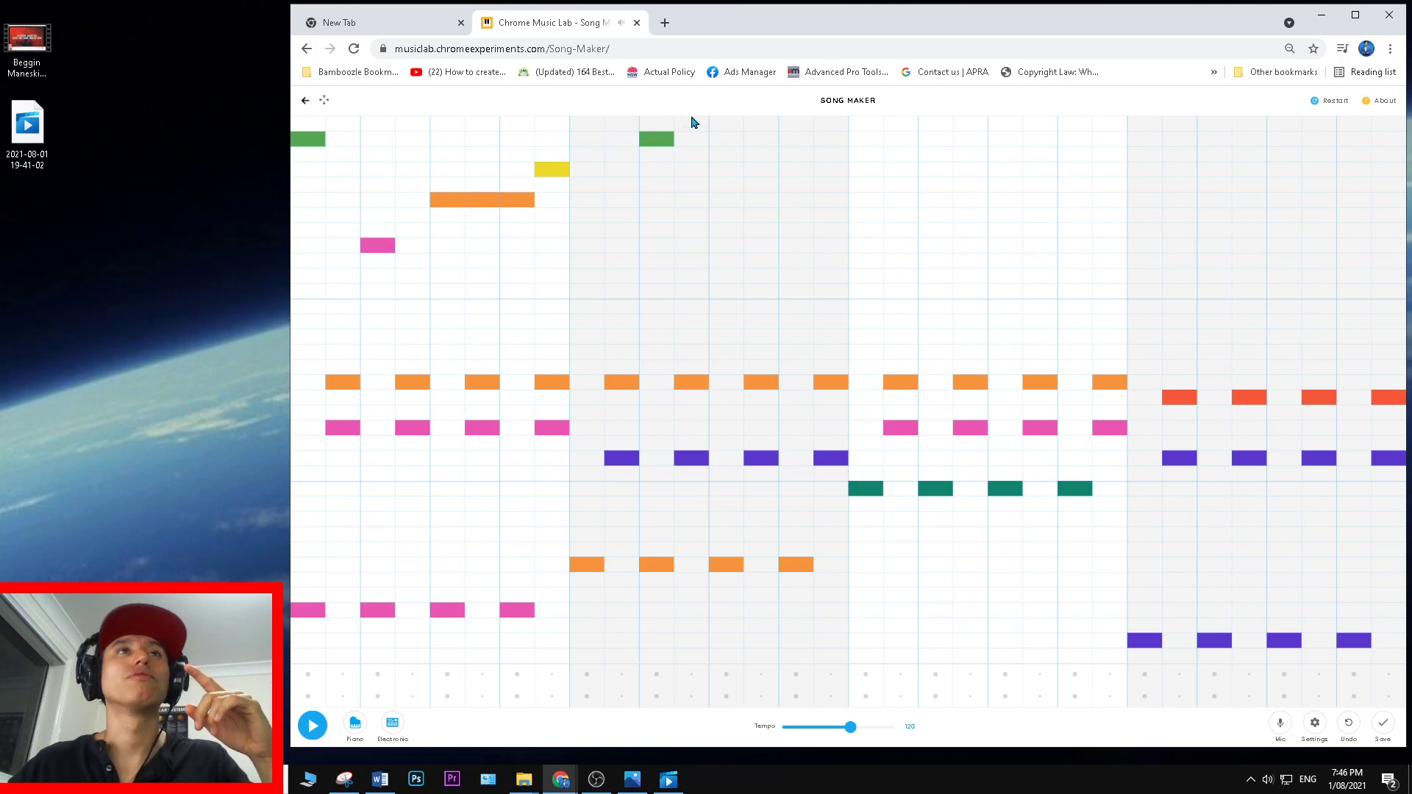
{"action": "left_click", "coordinate": [692, 123]}
{"action": "left_click", "coordinate": [726, 138]}
{"action": "left_click", "coordinate": [768, 126]}
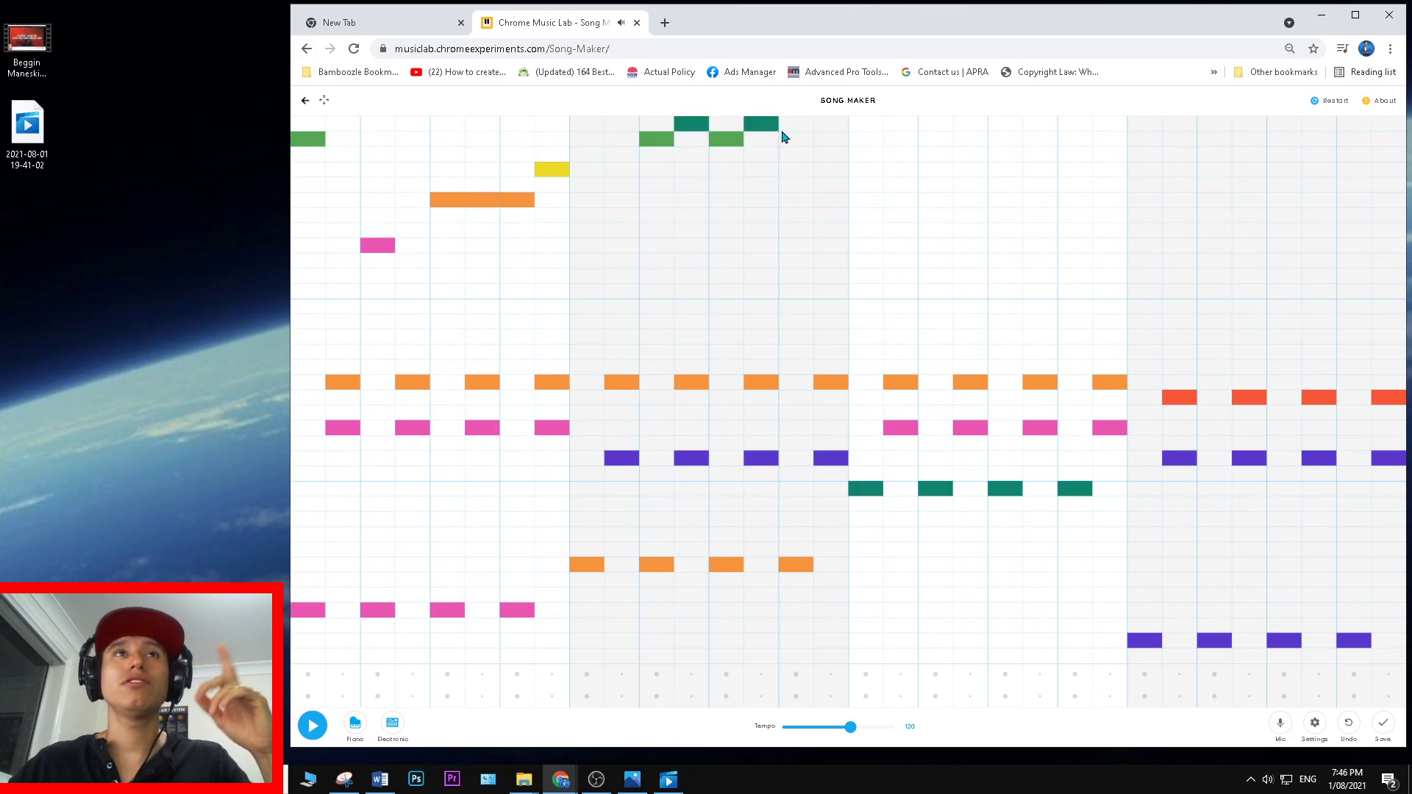
{"action": "left_click", "coordinate": [801, 141]}
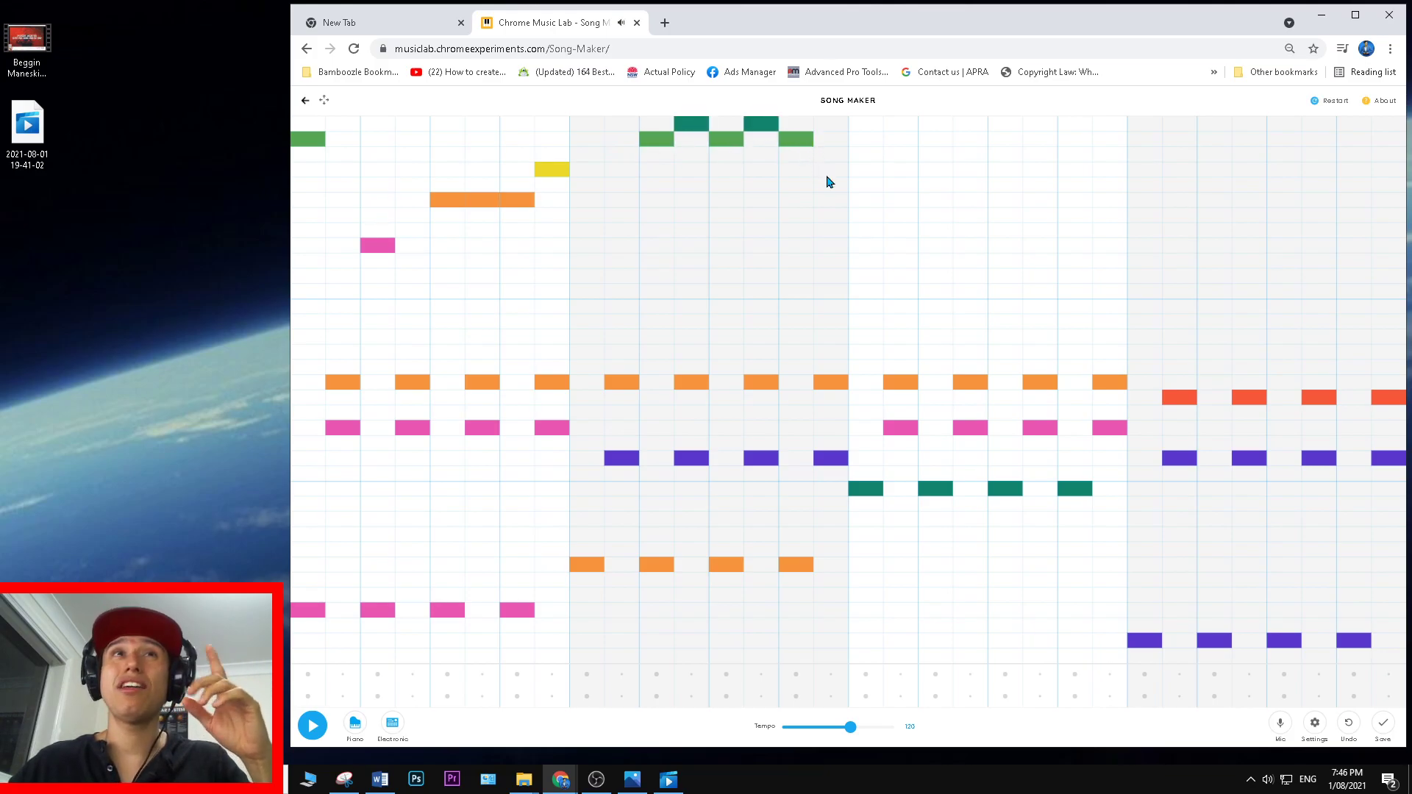
{"action": "left_click", "coordinate": [869, 141]}
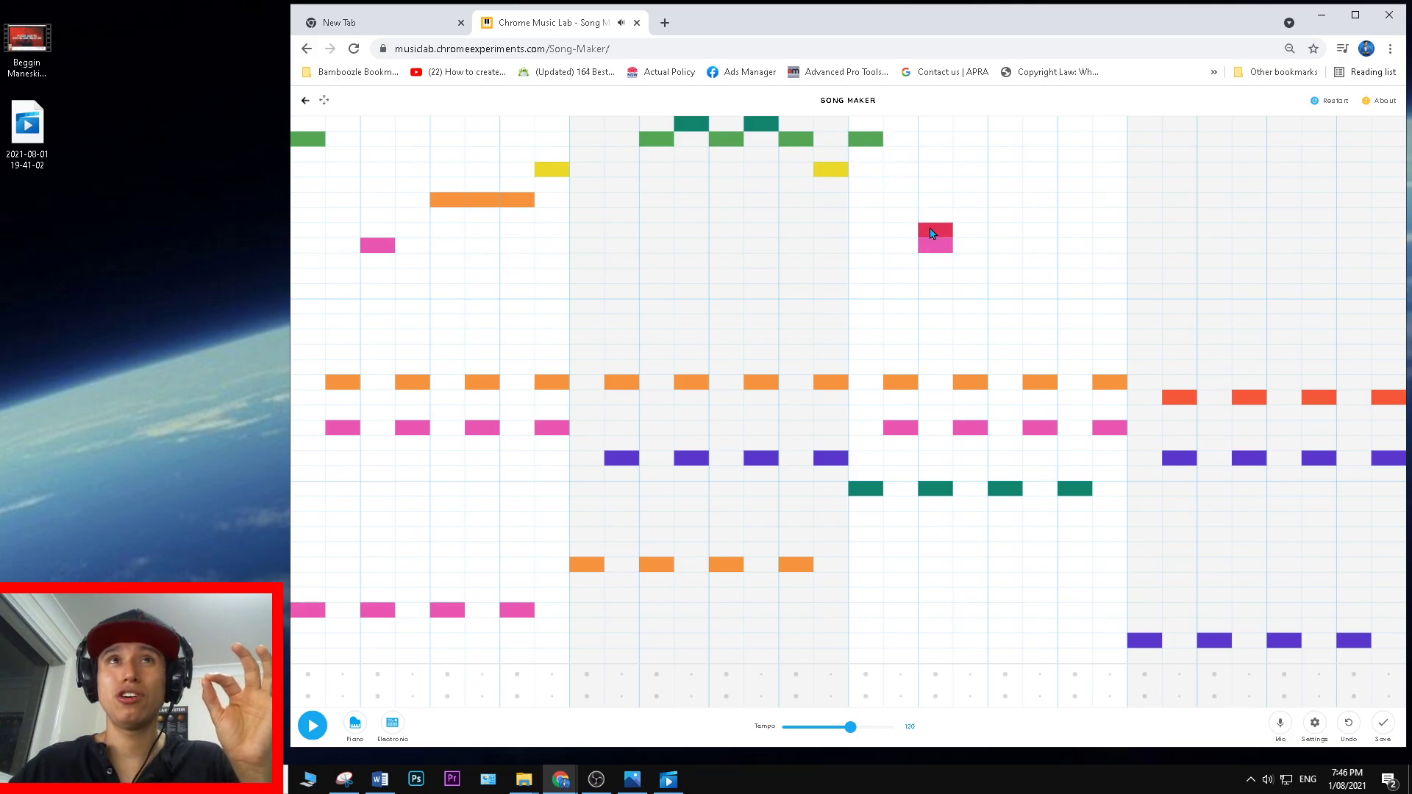
{"action": "left_click", "coordinate": [968, 245]}
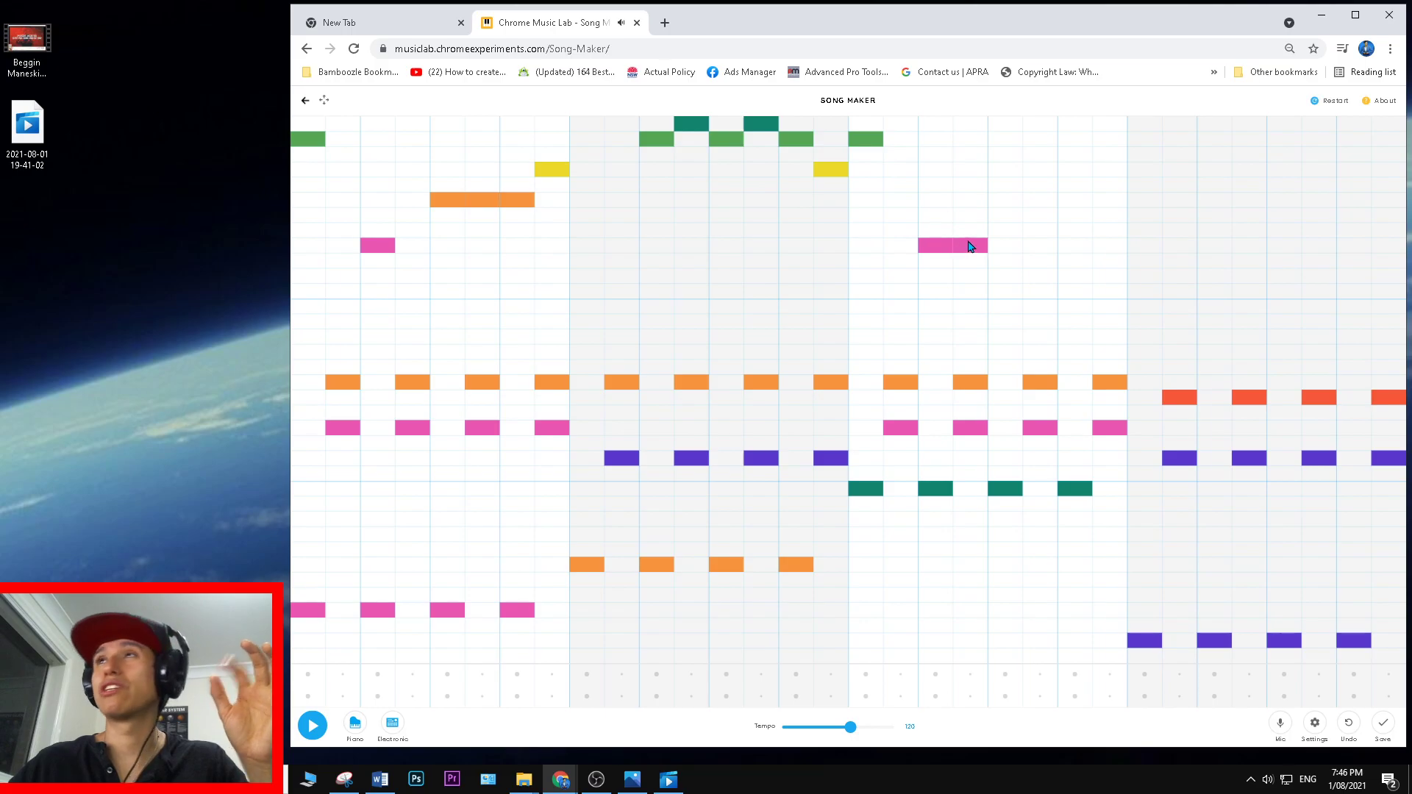
{"action": "left_click", "coordinate": [1001, 206]}
{"action": "left_click", "coordinate": [1040, 207]}
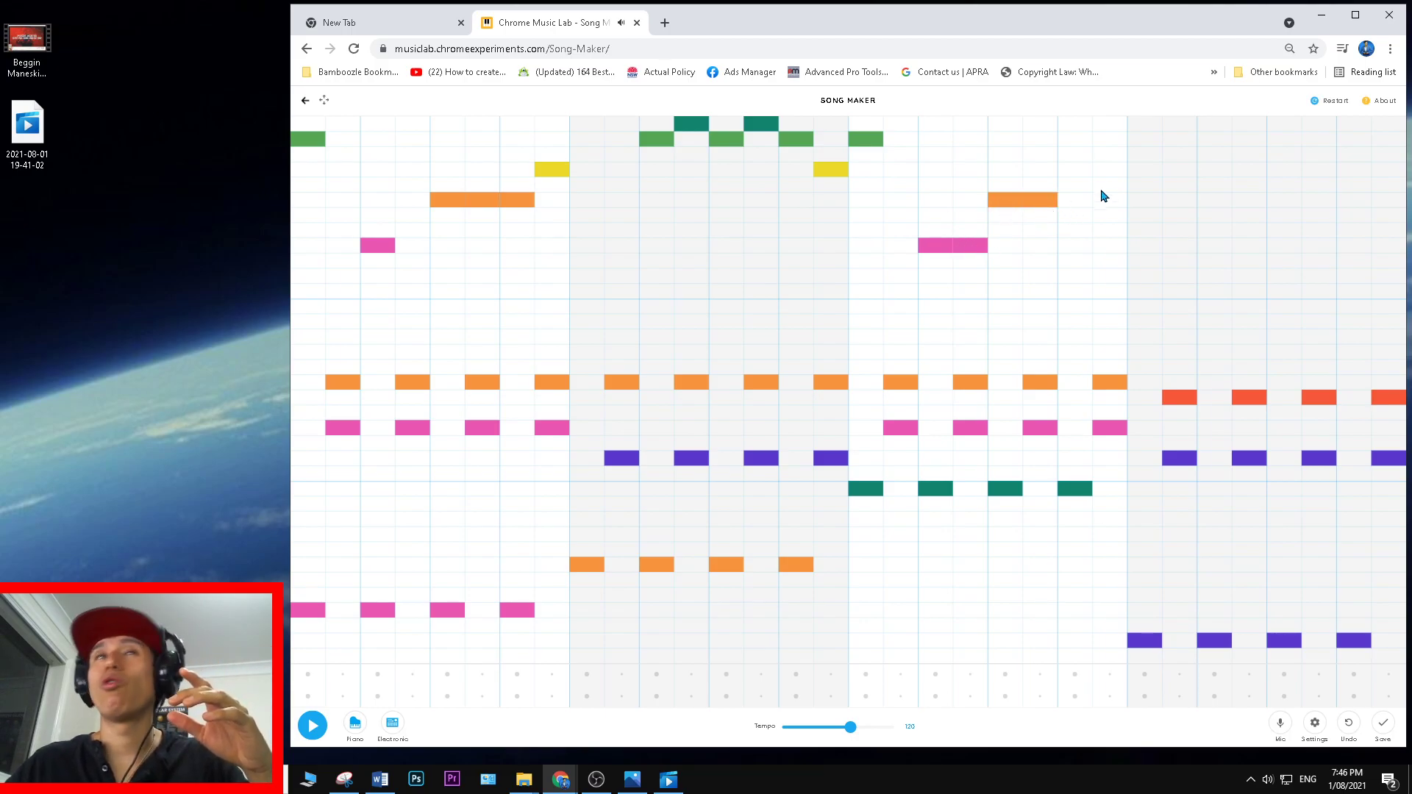
{"action": "left_click", "coordinate": [1111, 172]}
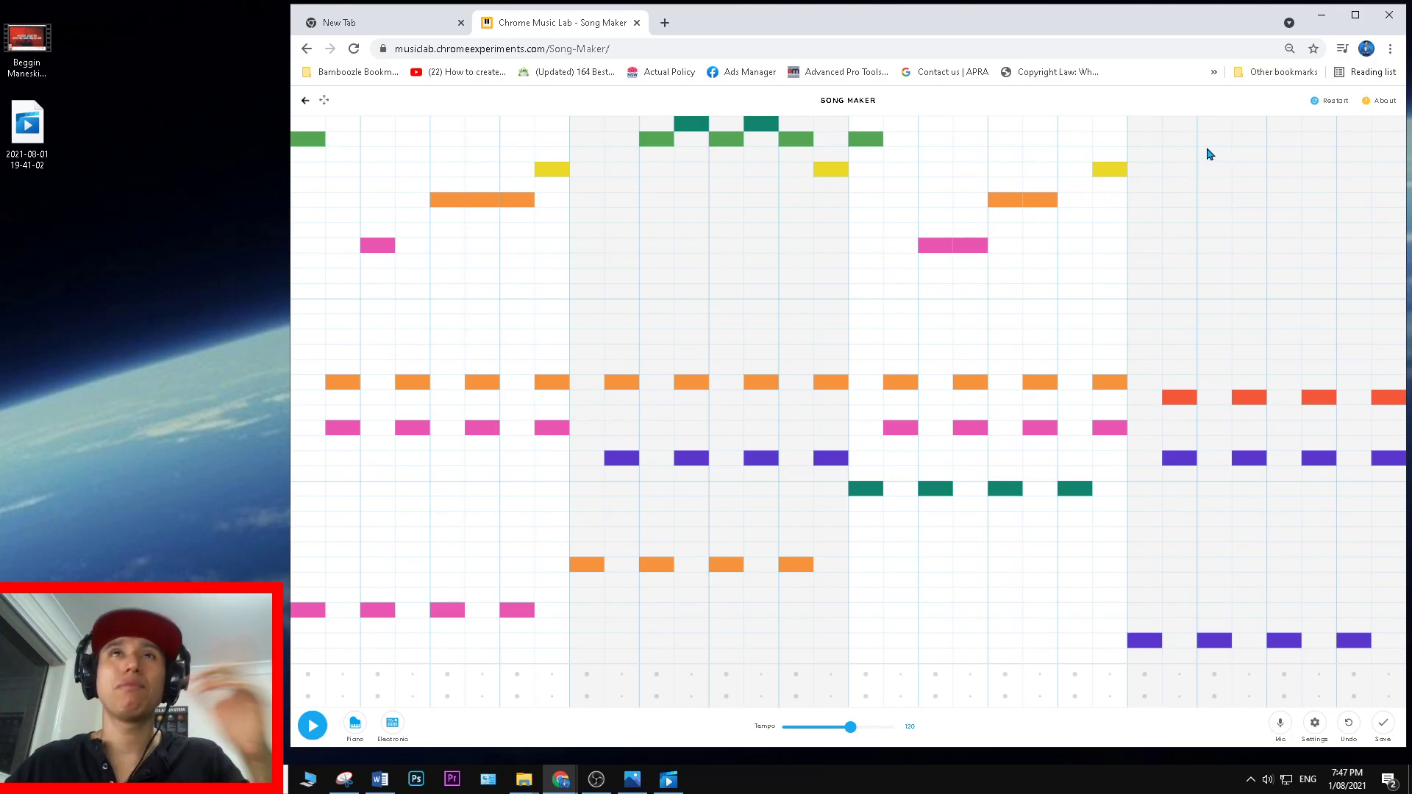
Finish the last bar's melody with green, teal and a closing yellow note.
{"action": "left_click", "coordinate": [1182, 140]}
{"action": "left_click_drag", "start_coordinate": [1185, 142], "coordinate": [1294, 137]}
{"action": "left_click", "coordinate": [1316, 128]}
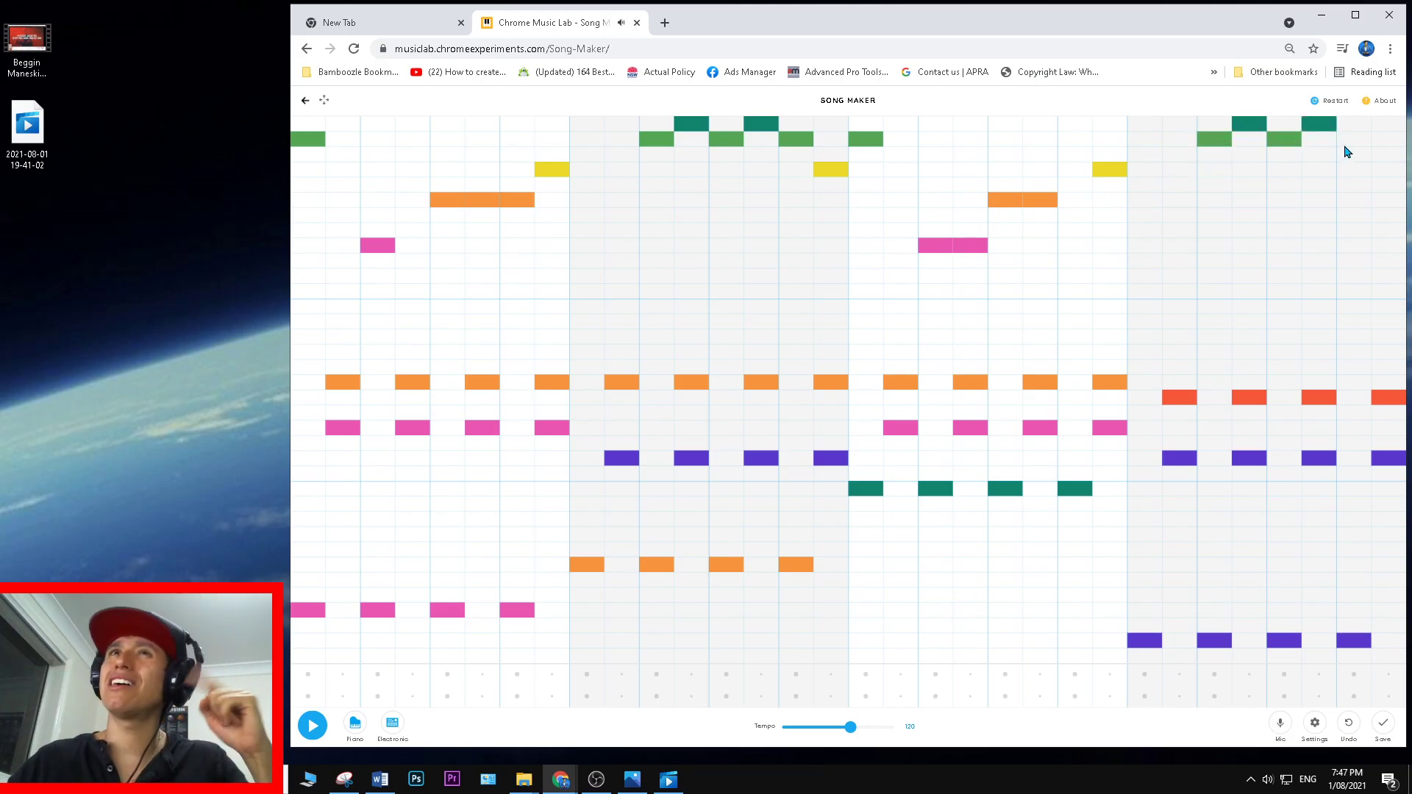
{"action": "left_click", "coordinate": [1345, 145]}
{"action": "left_click", "coordinate": [1389, 173]}
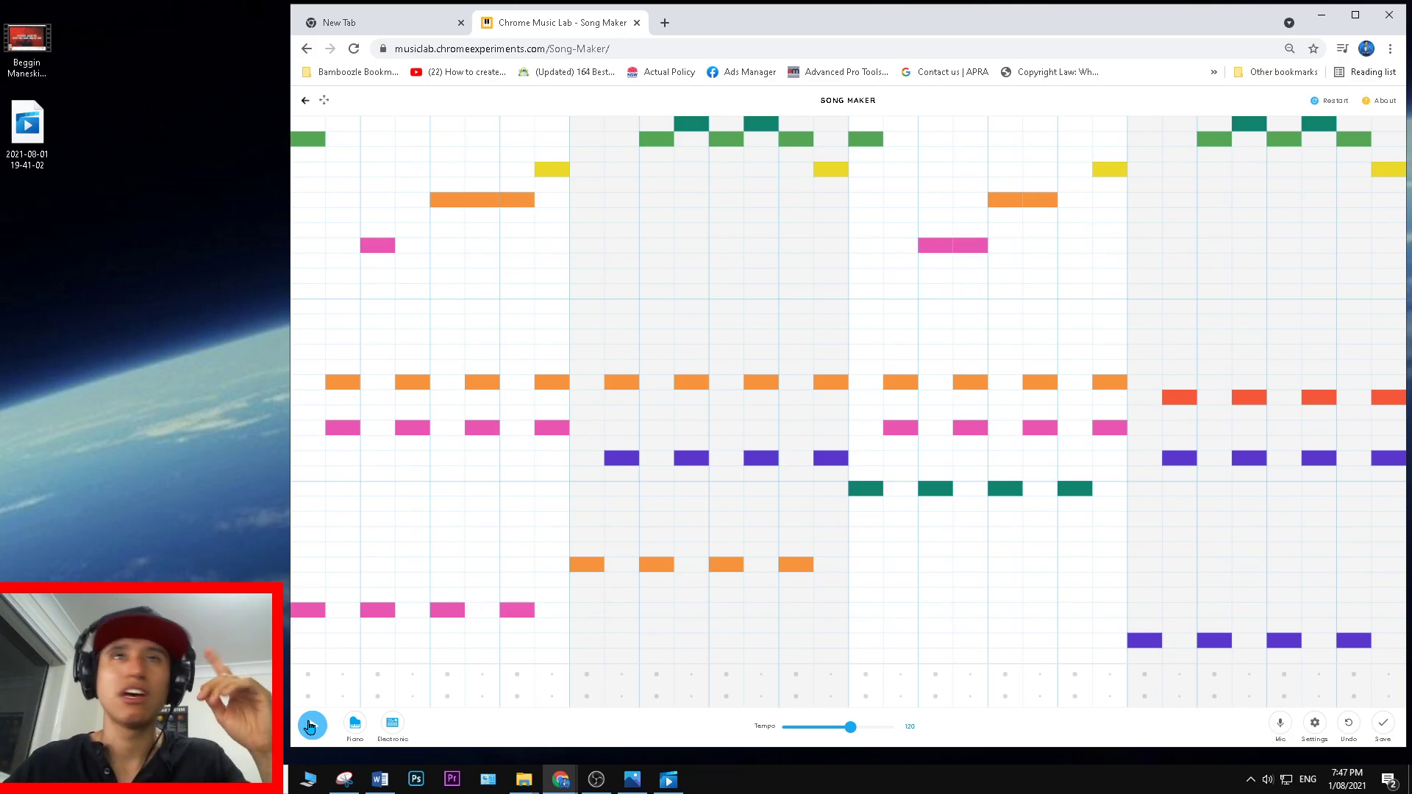
Play the whole song back from the start.
{"action": "left_click", "coordinate": [309, 726]}
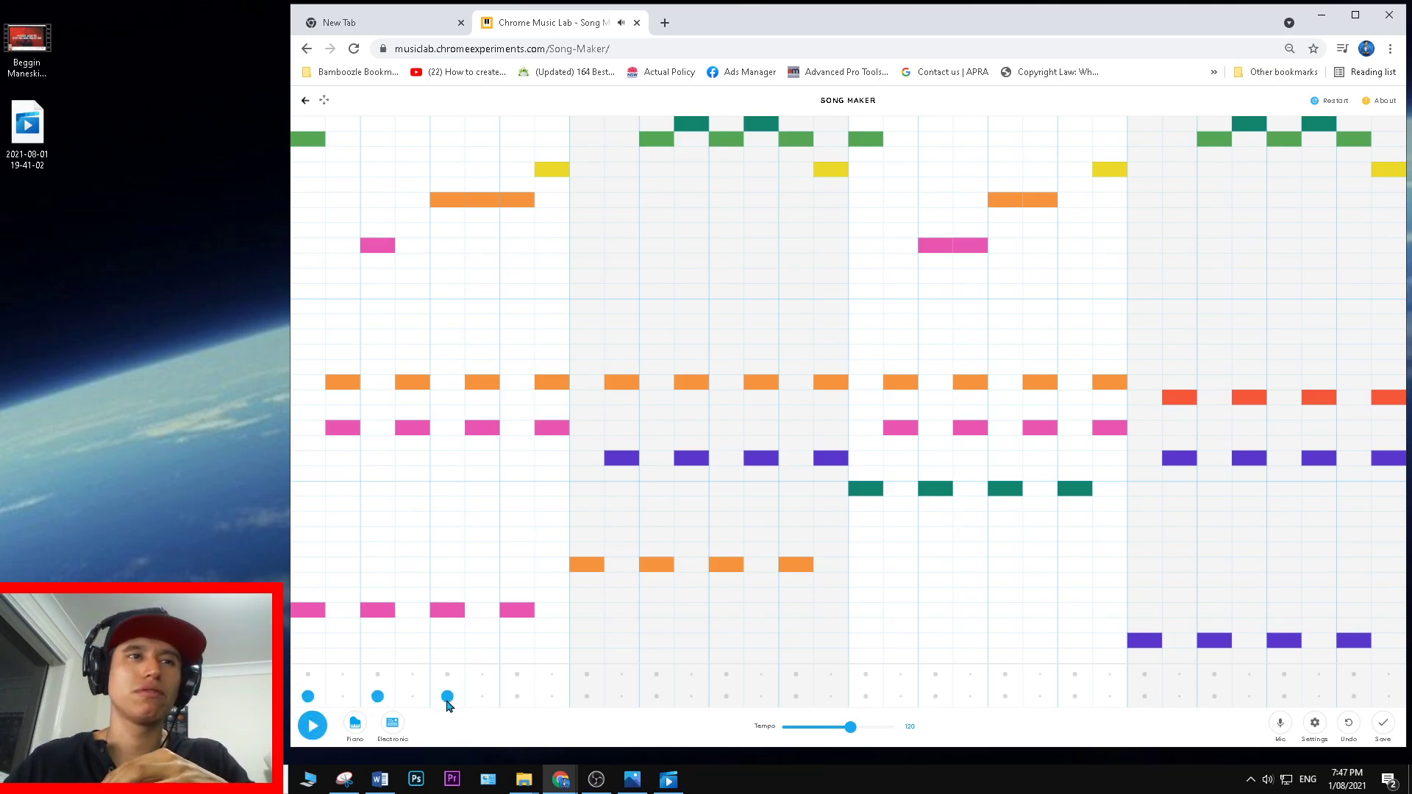
Add three beats to the lowest drum row and two to the upper row, then play the song.
{"action": "left_click", "coordinate": [656, 696]}
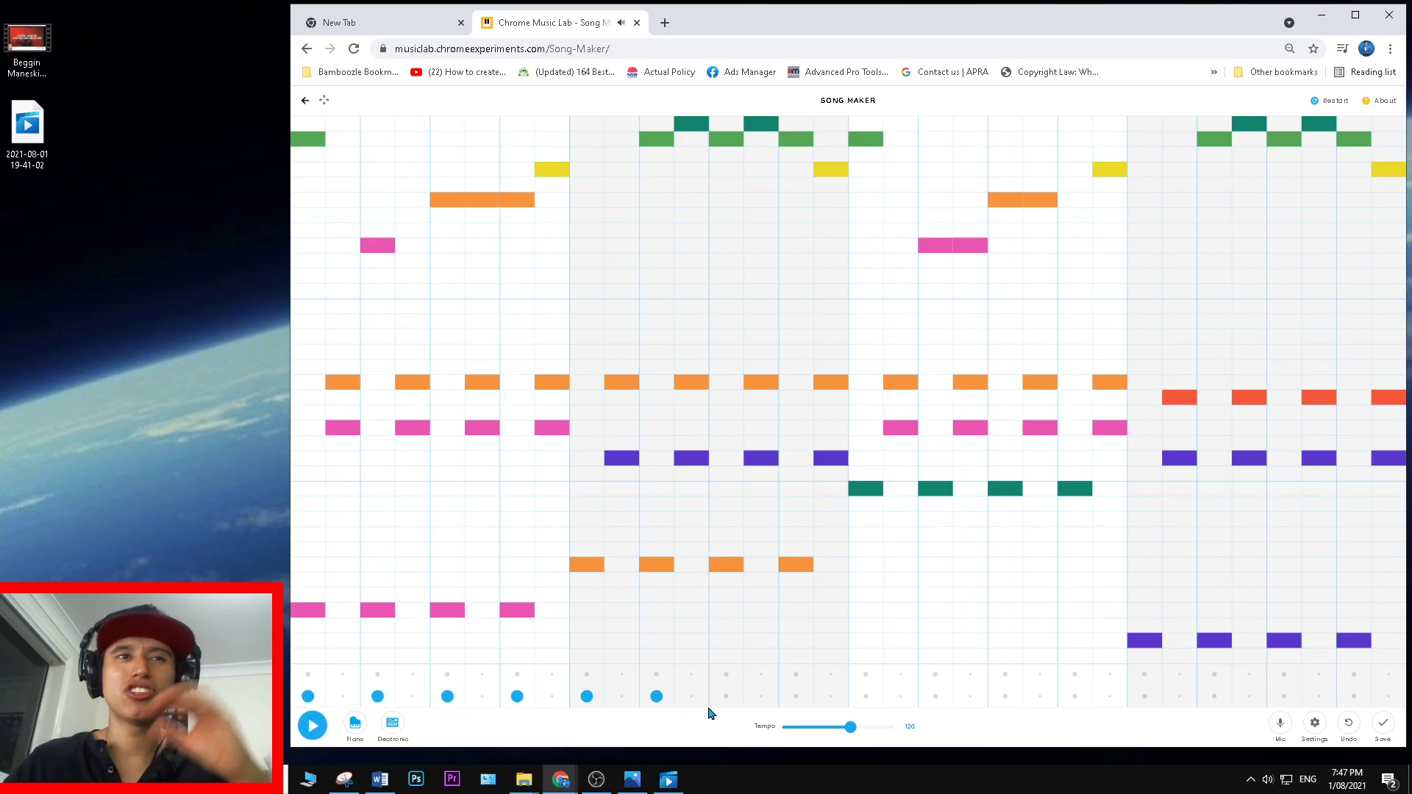
{"action": "left_click", "coordinate": [726, 695]}
{"action": "left_click", "coordinate": [795, 695]}
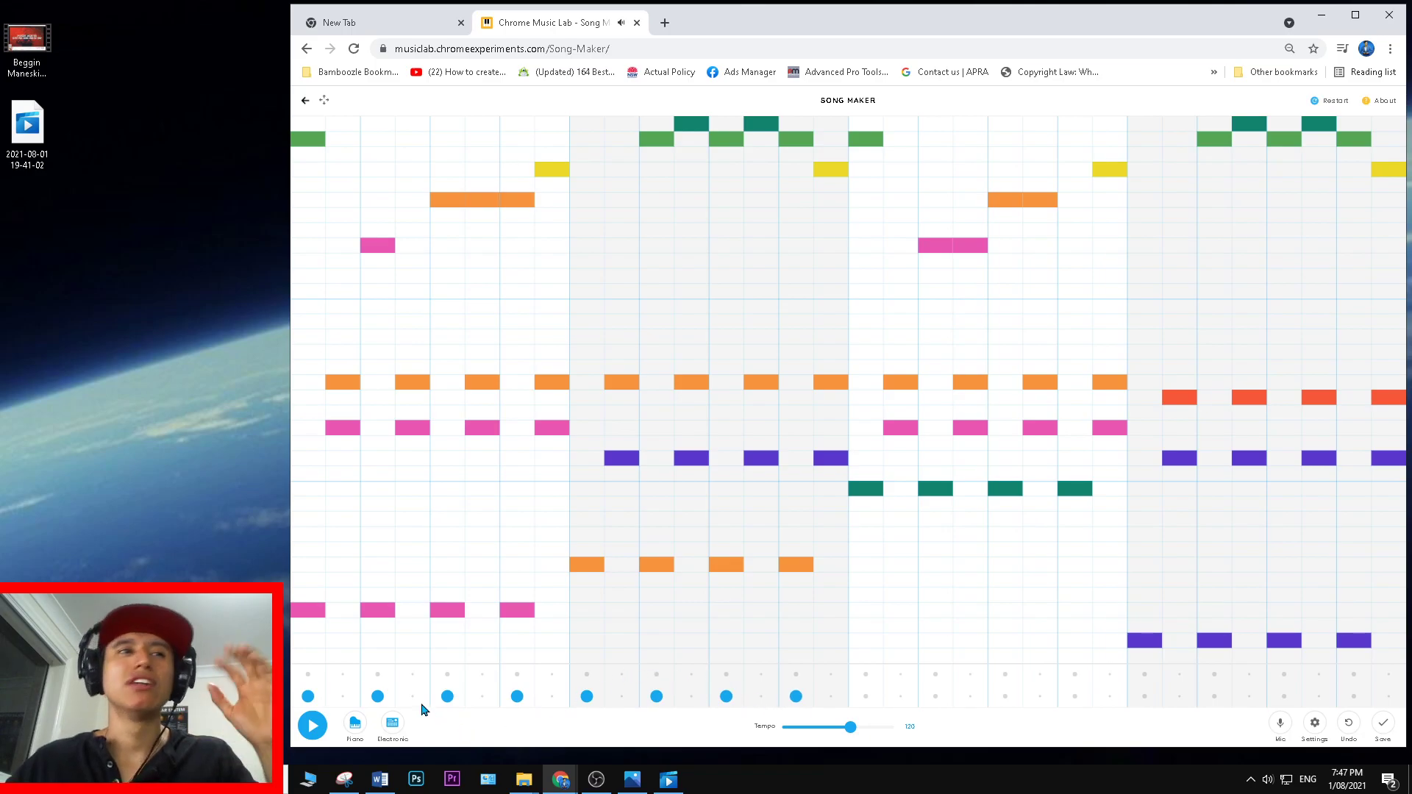
{"action": "left_click", "coordinate": [377, 674]}
{"action": "left_click", "coordinate": [517, 675]}
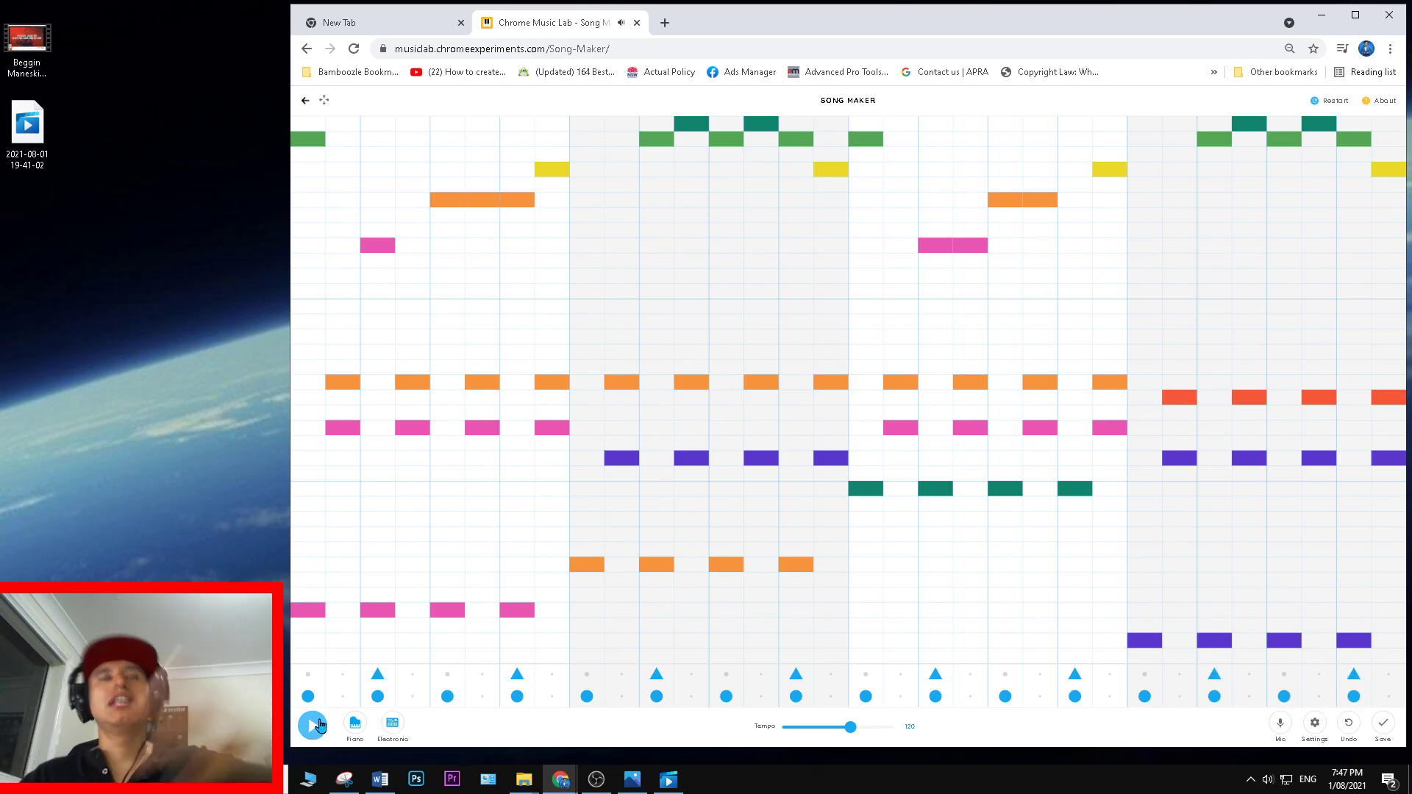
{"action": "left_click", "coordinate": [319, 724]}
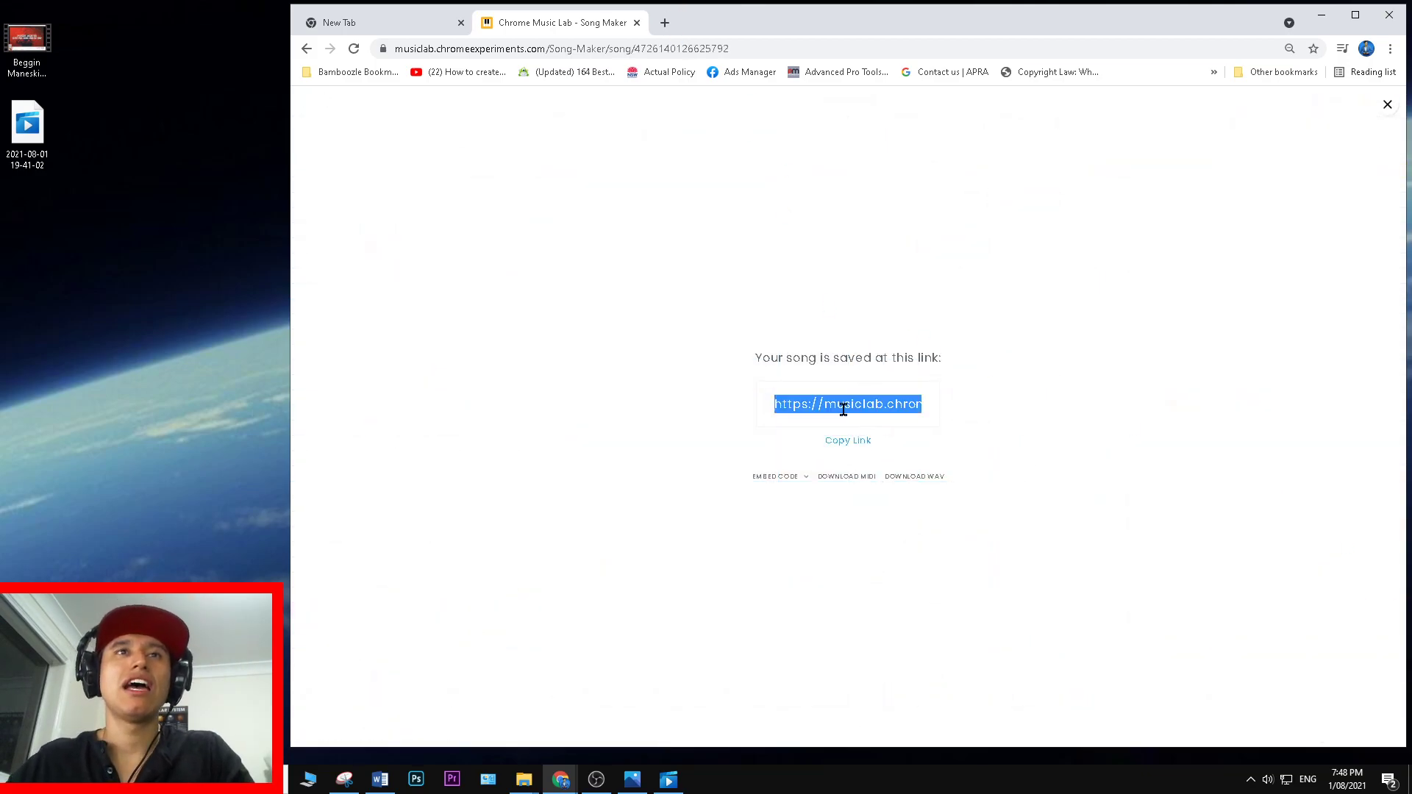
Copy the saved song's link and load it in the new tab.
{"action": "left_click", "coordinate": [663, 24]}
{"action": "key", "text": "ctrl+v"}
{"action": "key", "text": "Return"}
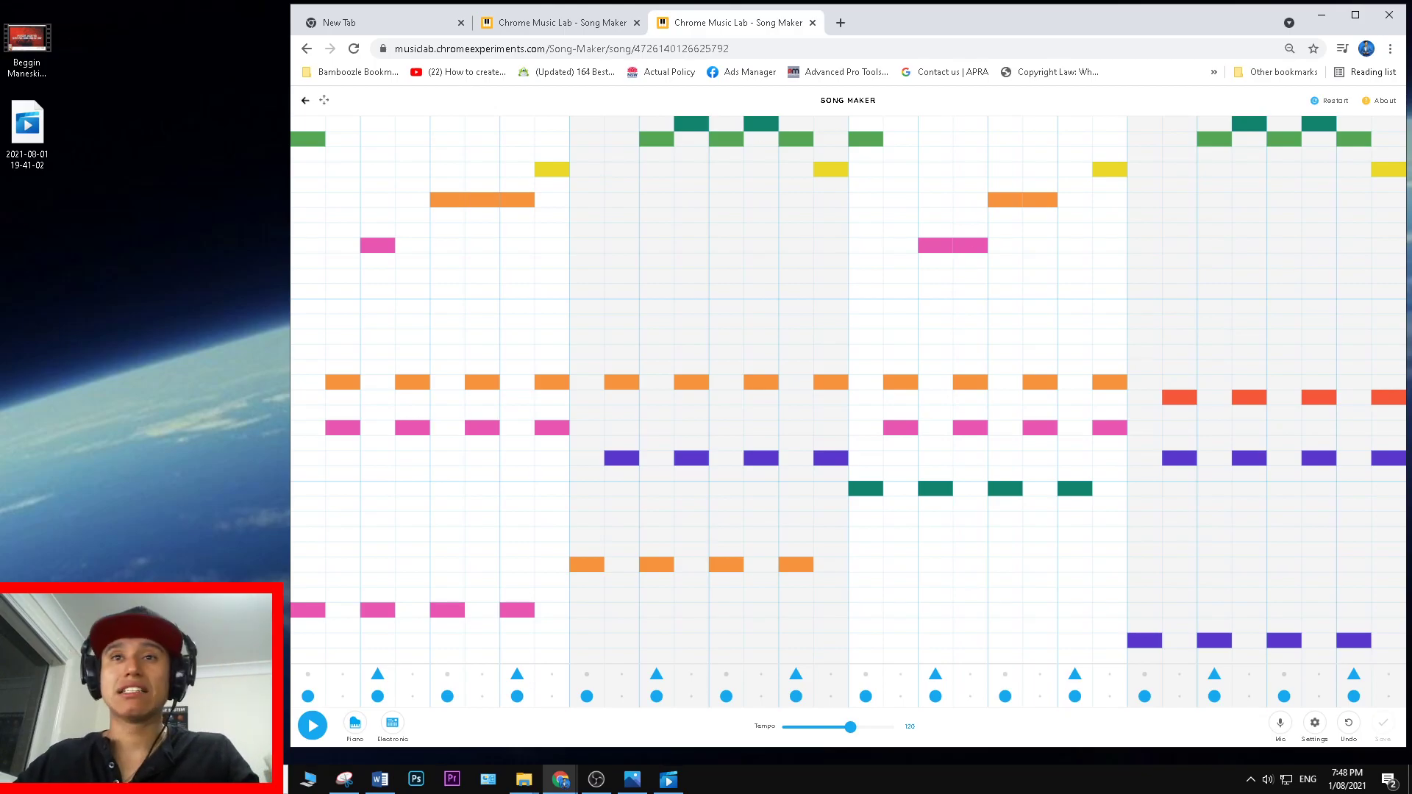
Switch to the blank new tab and close the stray photo viewer window.
{"action": "left_click", "coordinate": [411, 24]}
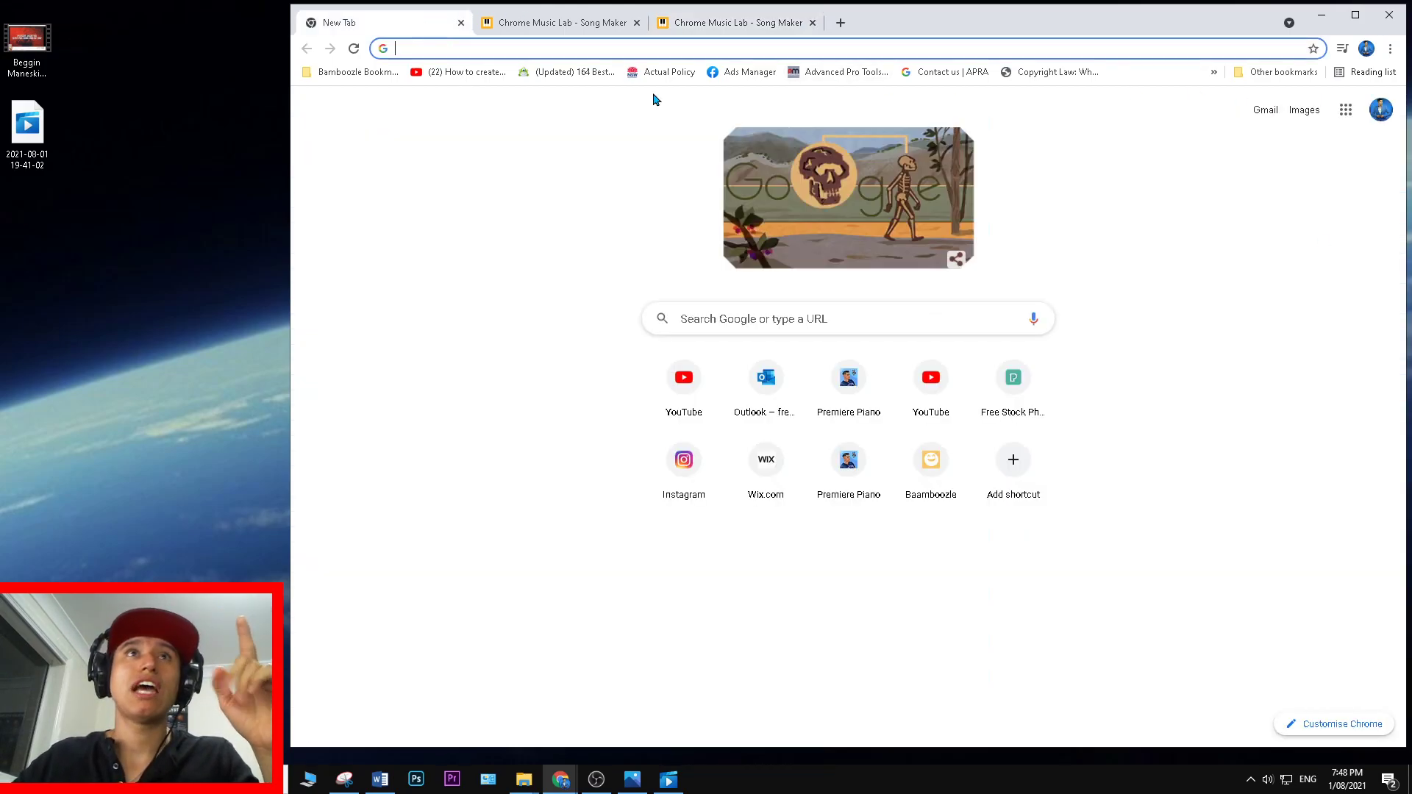
{"action": "key", "text": "alt+Tab"}
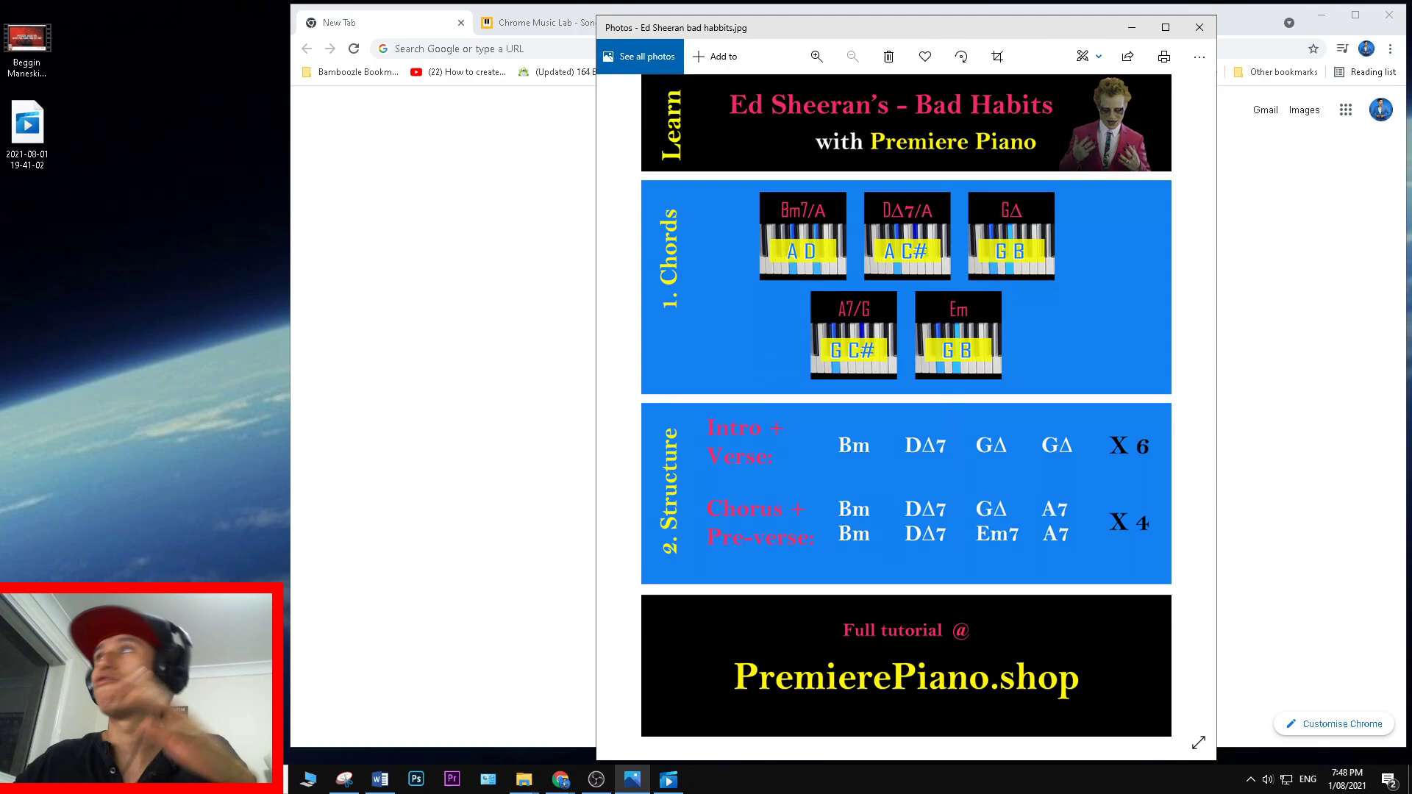
{"action": "left_click", "coordinate": [1198, 27]}
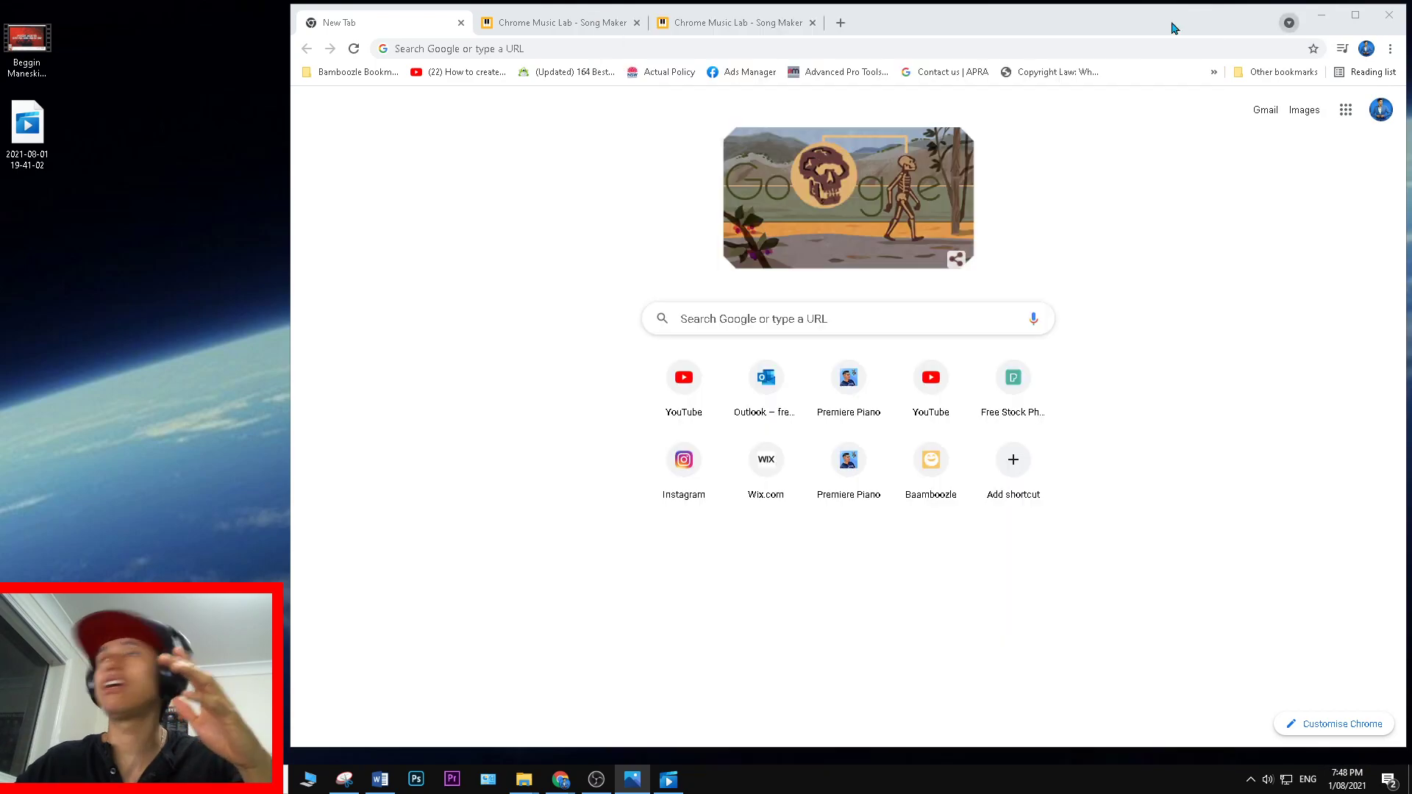
Open premierepiano.shop in a new tab.
{"action": "left_click", "coordinate": [840, 22]}
{"action": "type", "text": "pr"}
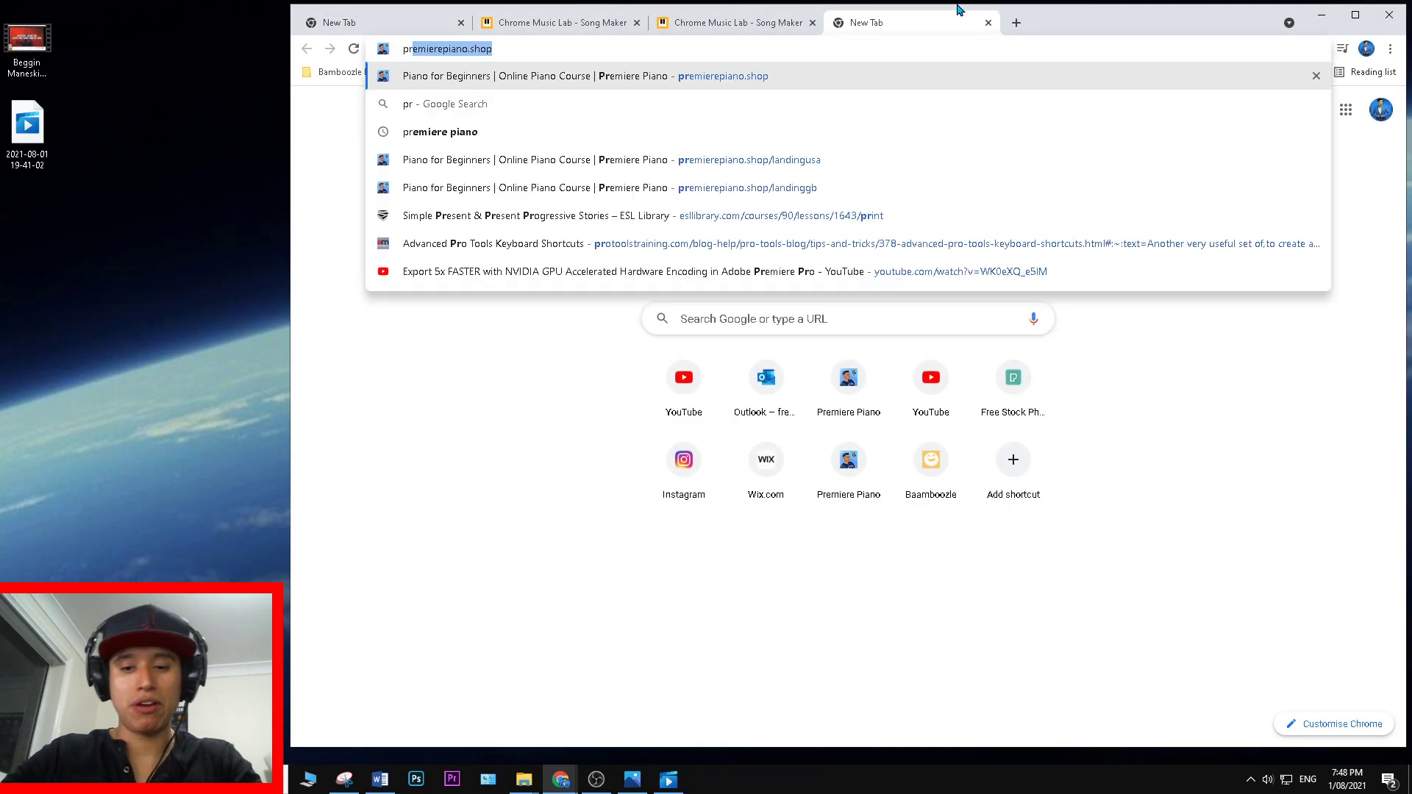
{"action": "type", "text": "emierepiano.shop"}
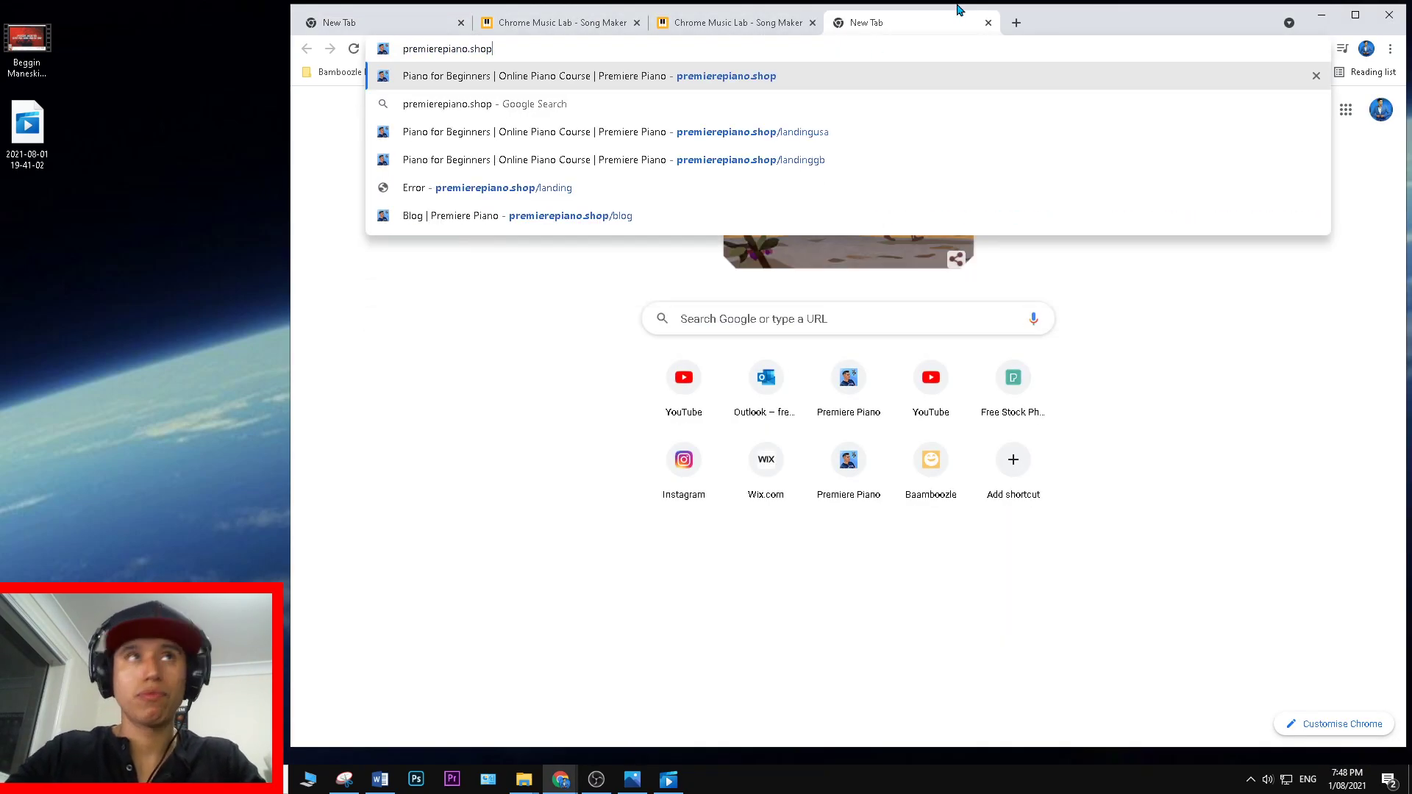
{"action": "key", "text": "Return"}
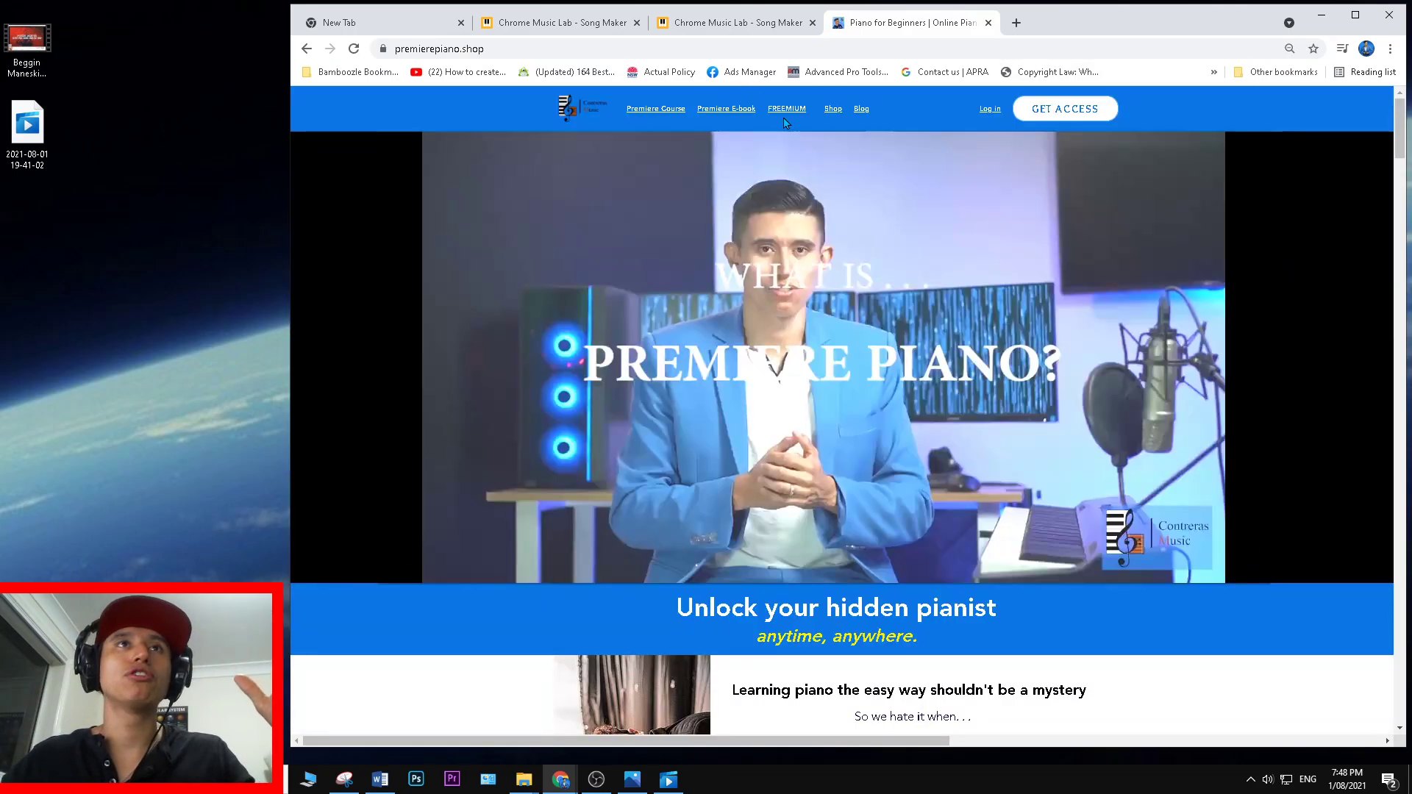
Go to the FREEMIUM page, browse its free video lessons and sign-up form, then return to the top.
{"action": "left_click", "coordinate": [786, 108]}
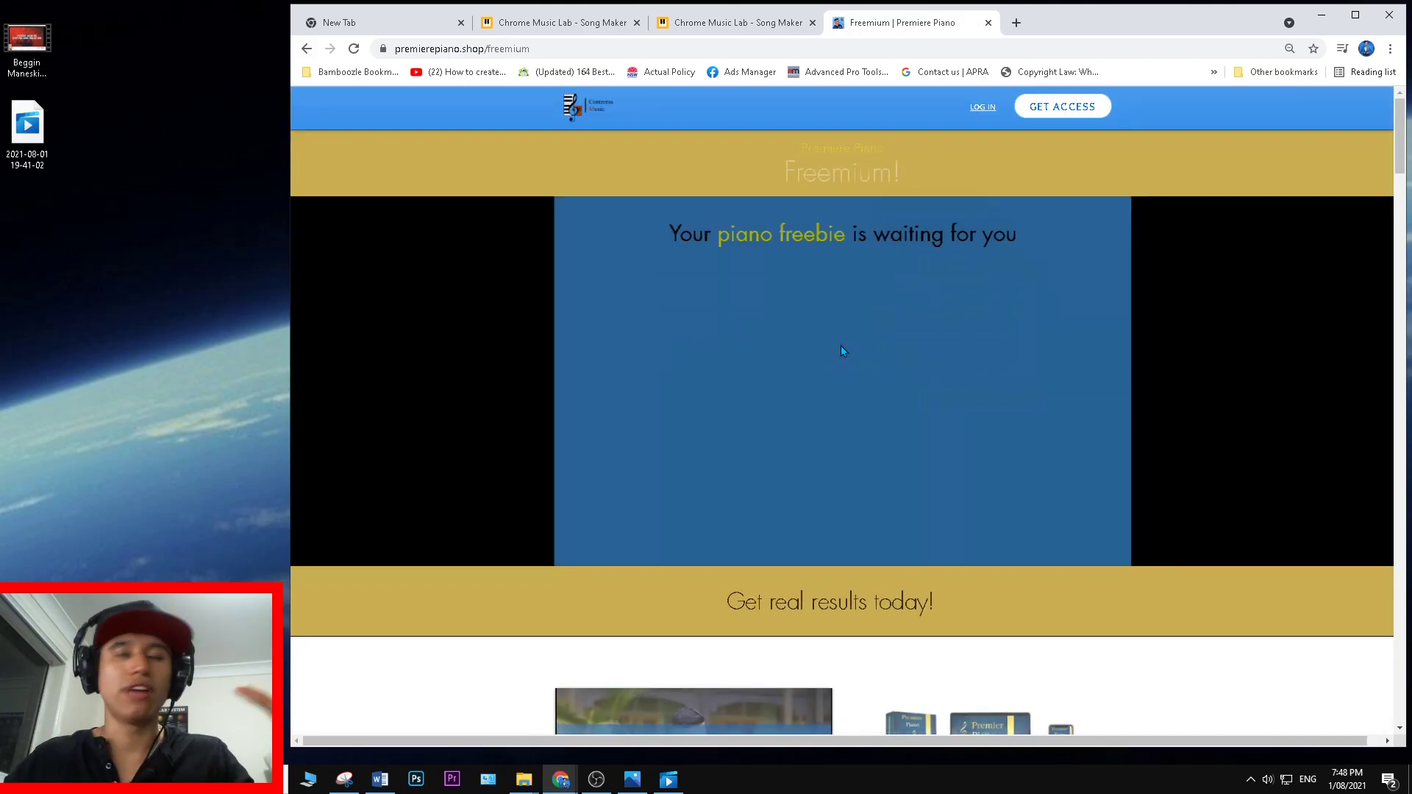
{"action": "scroll", "coordinate": [923, 560], "scroll_direction": "down", "scroll_amount": 4}
{"action": "scroll", "coordinate": [923, 560], "scroll_direction": "up", "scroll_amount": 4}
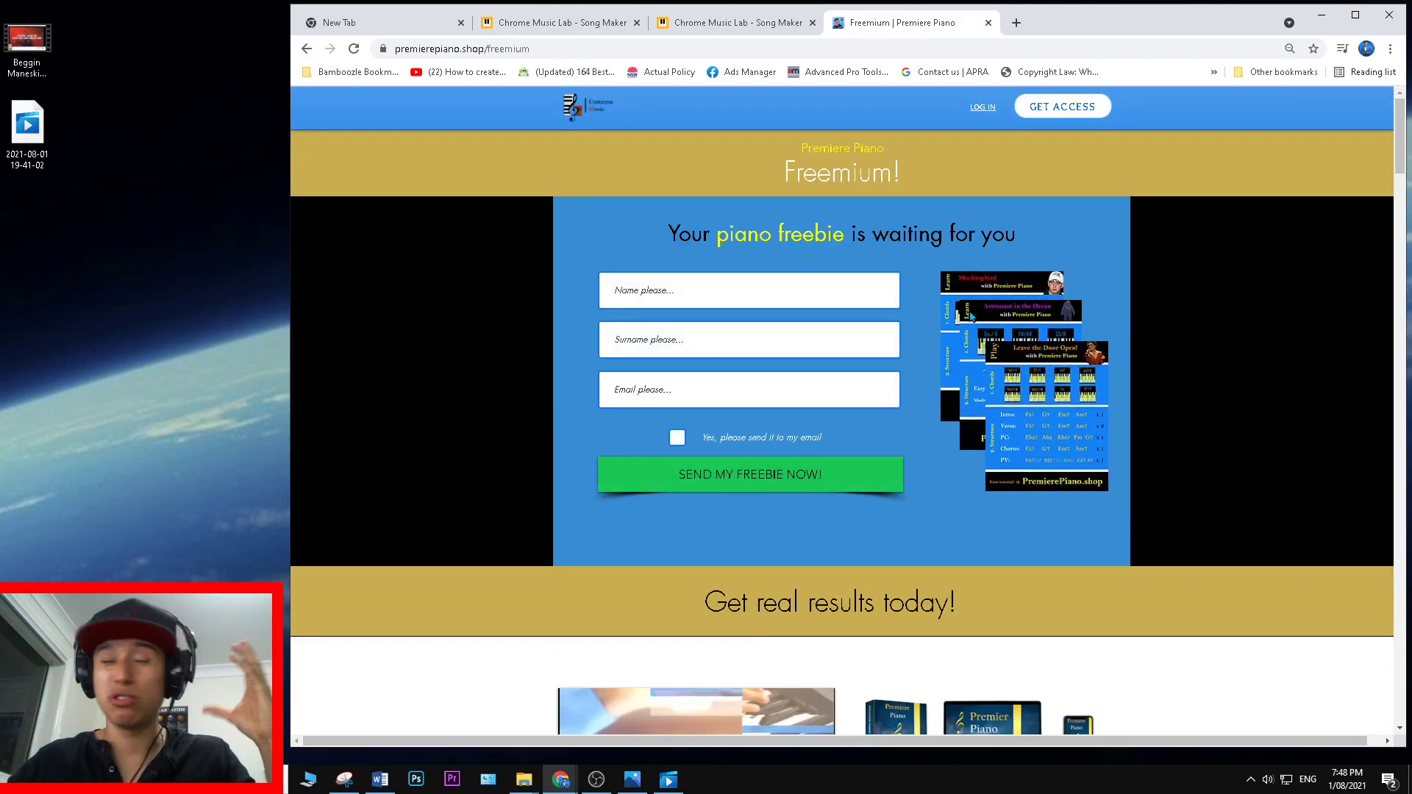
{"action": "scroll", "coordinate": [774, 505], "scroll_direction": "down", "scroll_amount": 4}
{"action": "scroll", "coordinate": [773, 505], "scroll_direction": "down", "scroll_amount": 2}
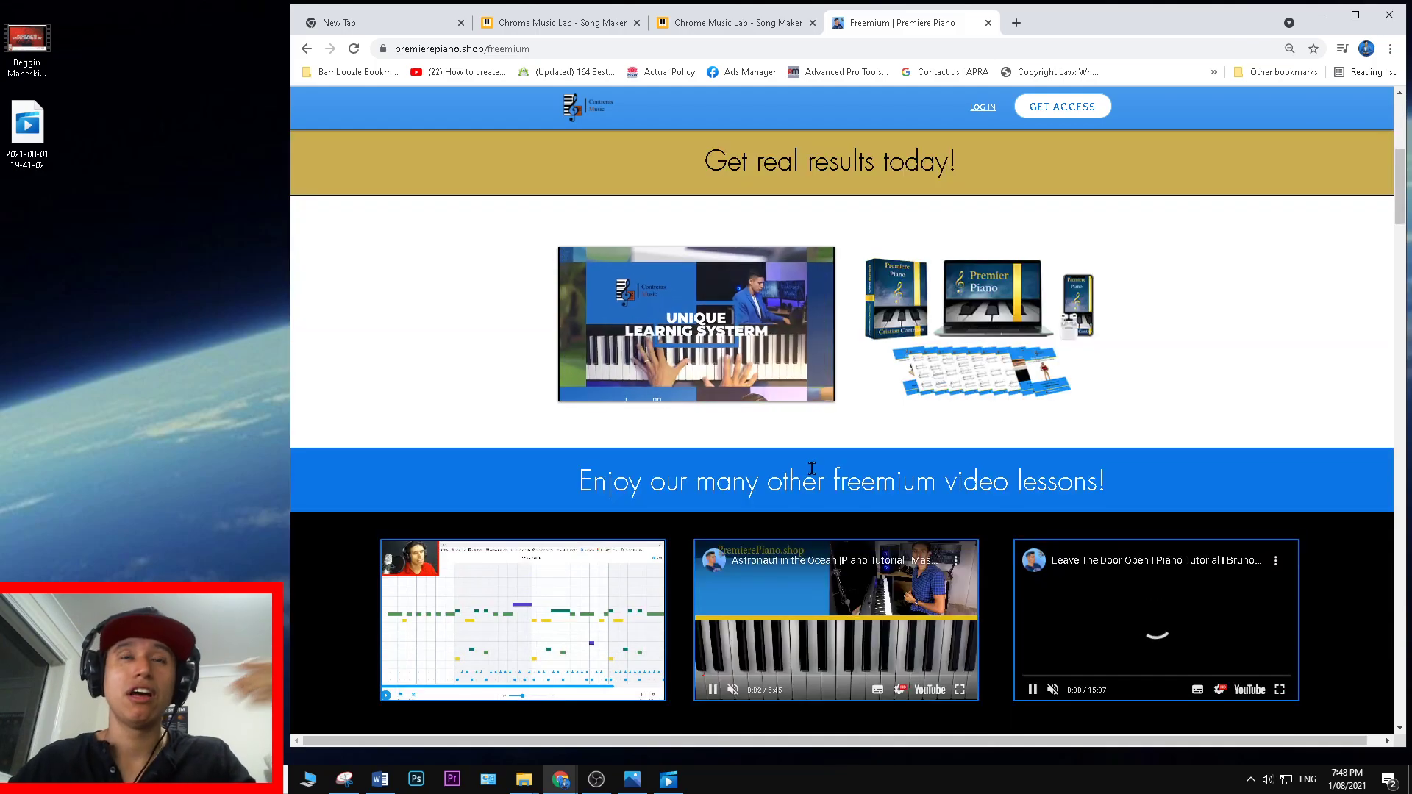
{"action": "scroll", "coordinate": [949, 473], "scroll_direction": "down", "scroll_amount": 2}
{"action": "scroll", "coordinate": [800, 493], "scroll_direction": "down", "scroll_amount": 5}
{"action": "scroll", "coordinate": [800, 493], "scroll_direction": "down", "scroll_amount": 10}
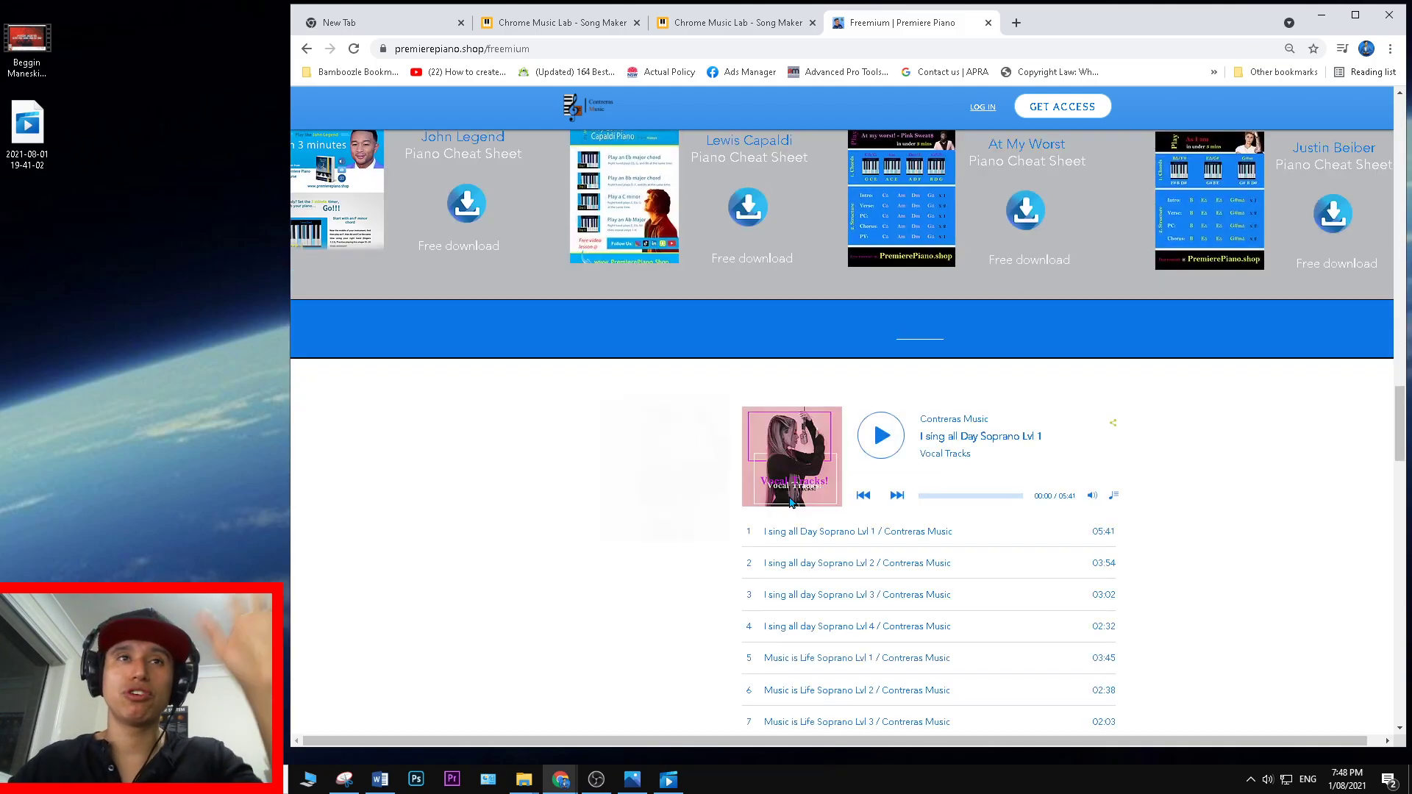
{"action": "scroll", "coordinate": [791, 503], "scroll_direction": "up", "scroll_amount": 5}
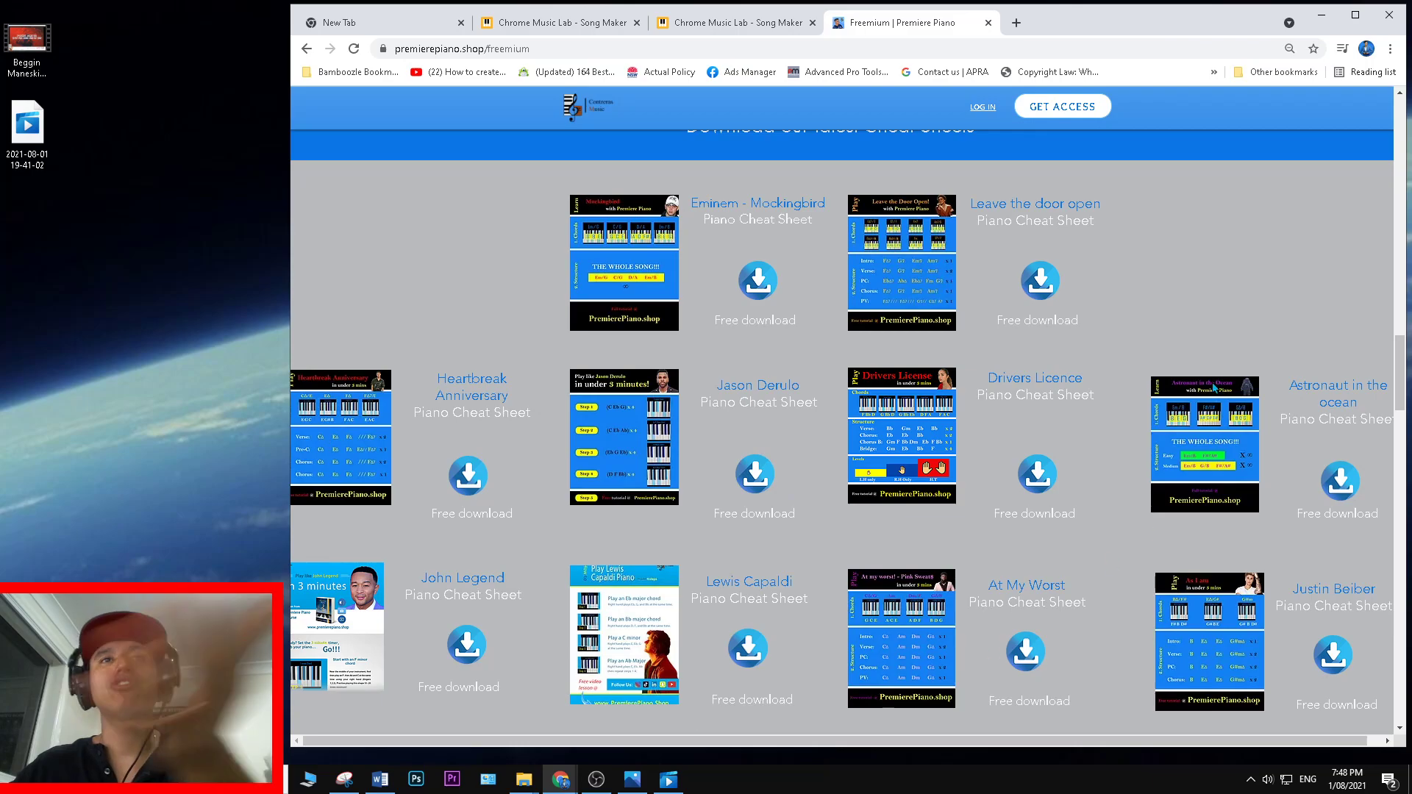
{"action": "scroll", "coordinate": [765, 515], "scroll_direction": "down", "scroll_amount": 5}
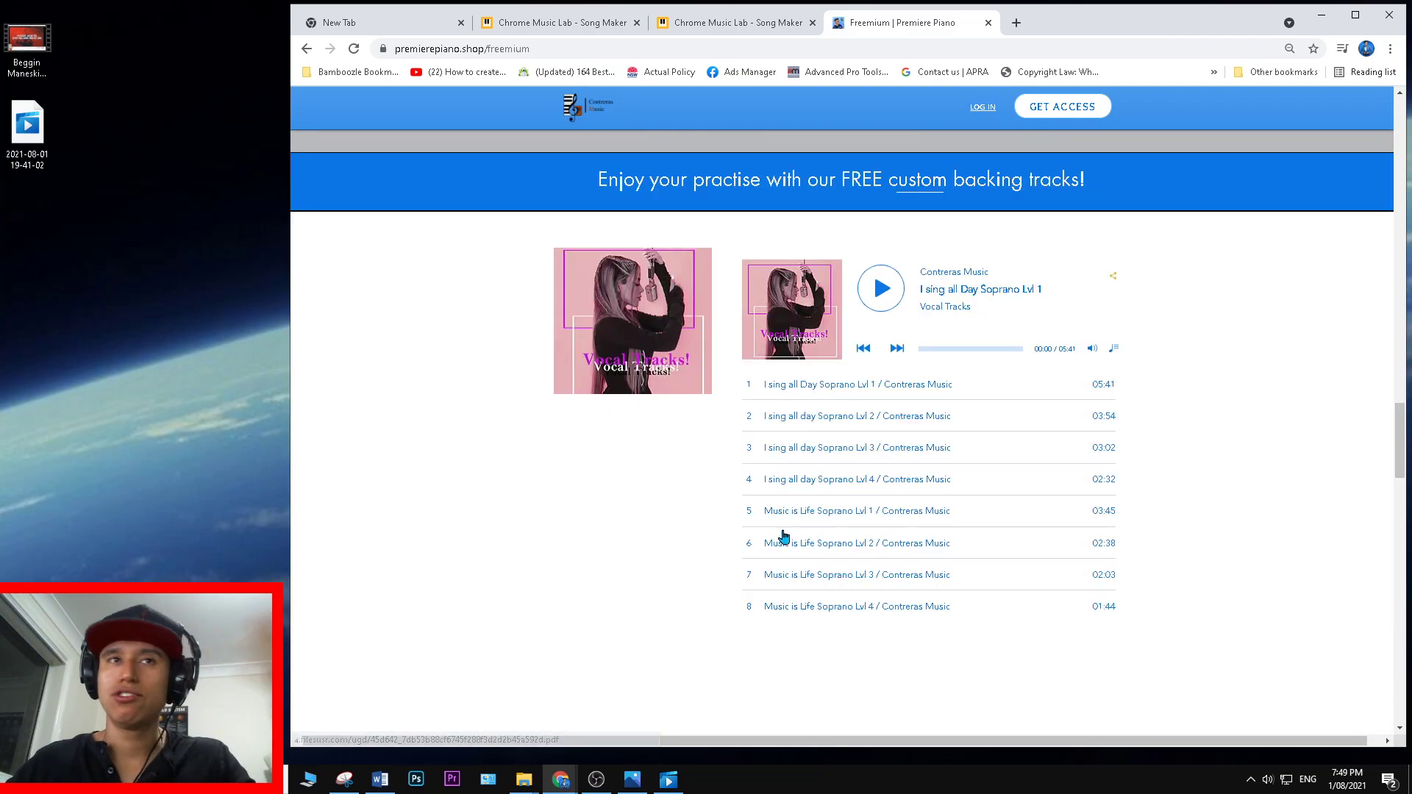
{"action": "scroll", "coordinate": [781, 536], "scroll_direction": "down", "scroll_amount": 2}
{"action": "scroll", "coordinate": [781, 536], "scroll_direction": "down", "scroll_amount": 3}
{"action": "scroll", "coordinate": [785, 539], "scroll_direction": "down", "scroll_amount": 3}
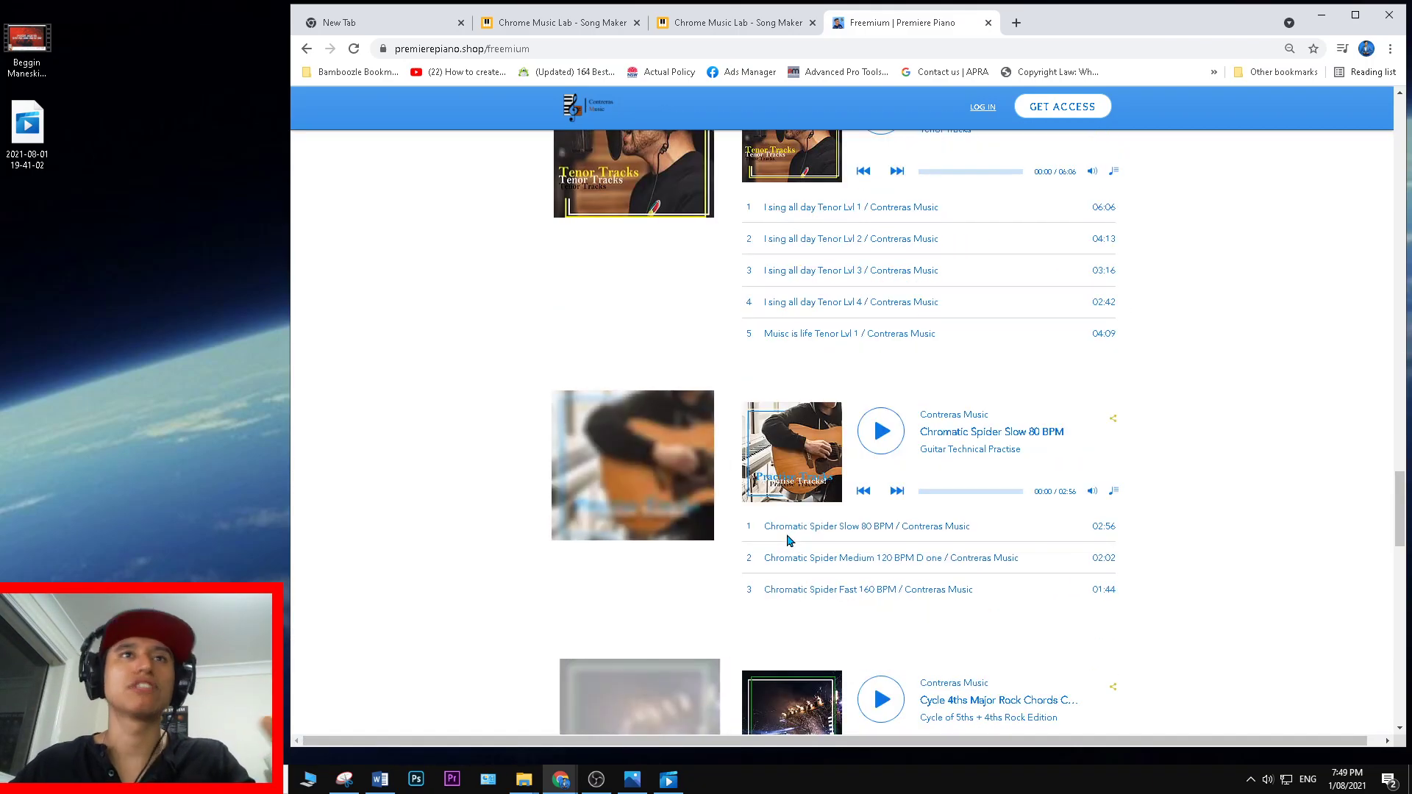
{"action": "scroll", "coordinate": [917, 554], "scroll_direction": "down", "scroll_amount": 4}
{"action": "scroll", "coordinate": [919, 552], "scroll_direction": "up", "scroll_amount": 6}
{"action": "scroll", "coordinate": [948, 526], "scroll_direction": "up", "scroll_amount": 10}
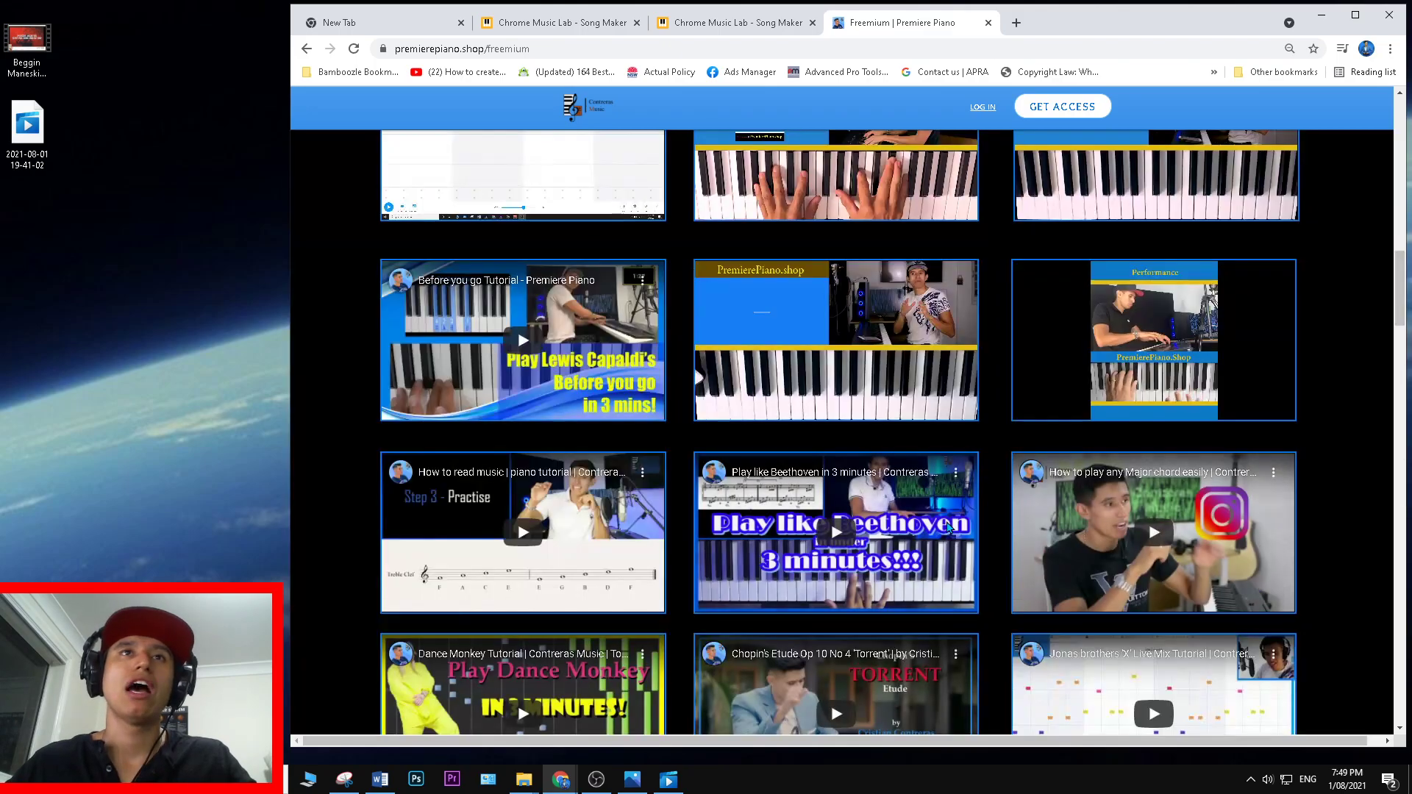
{"action": "scroll", "coordinate": [912, 566], "scroll_direction": "up", "scroll_amount": 2}
{"action": "scroll", "coordinate": [875, 611], "scroll_direction": "up", "scroll_amount": 2}
{"action": "scroll", "coordinate": [836, 648], "scroll_direction": "up", "scroll_amount": 2}
{"action": "scroll", "coordinate": [836, 648], "scroll_direction": "up", "scroll_amount": 4}
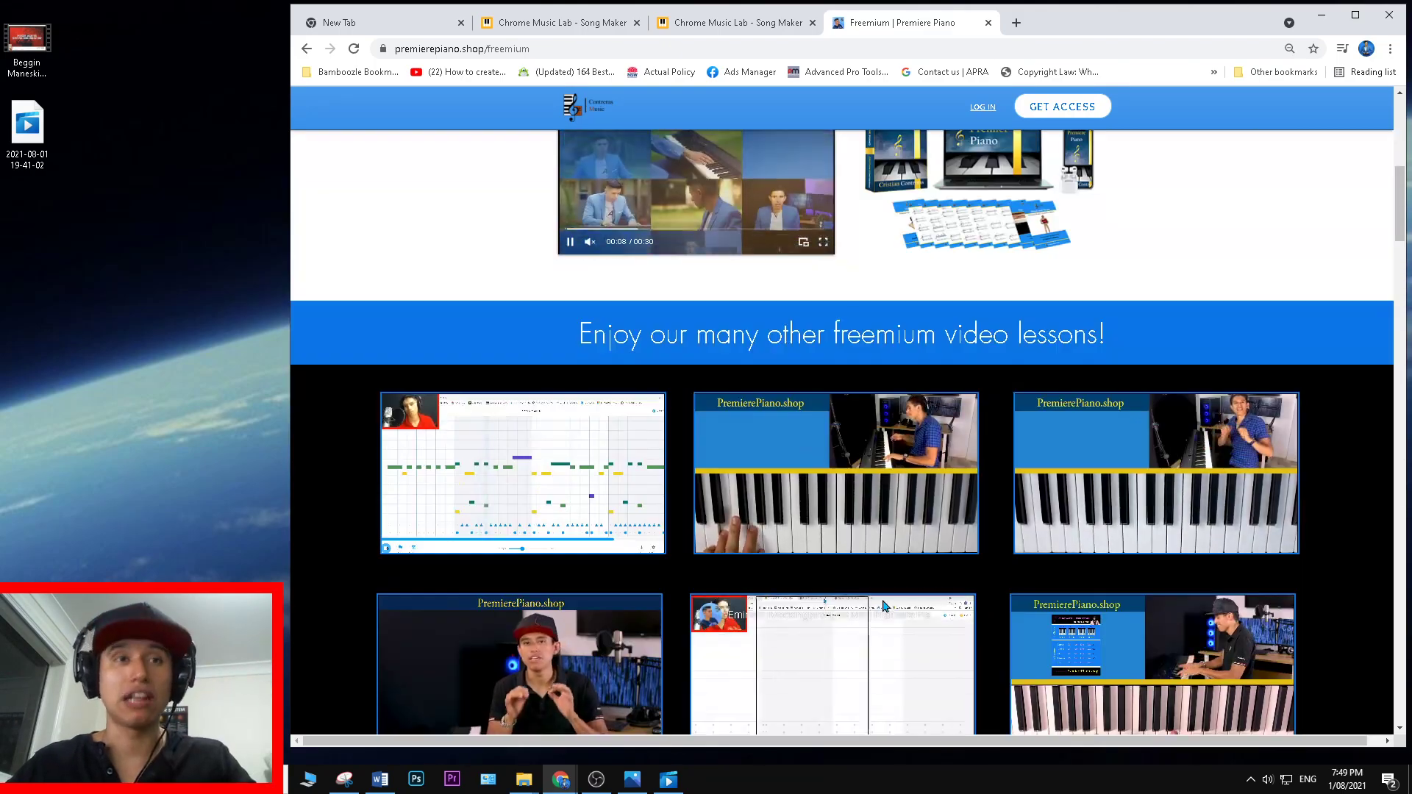
{"action": "scroll", "coordinate": [836, 649], "scroll_direction": "down", "scroll_amount": 4}
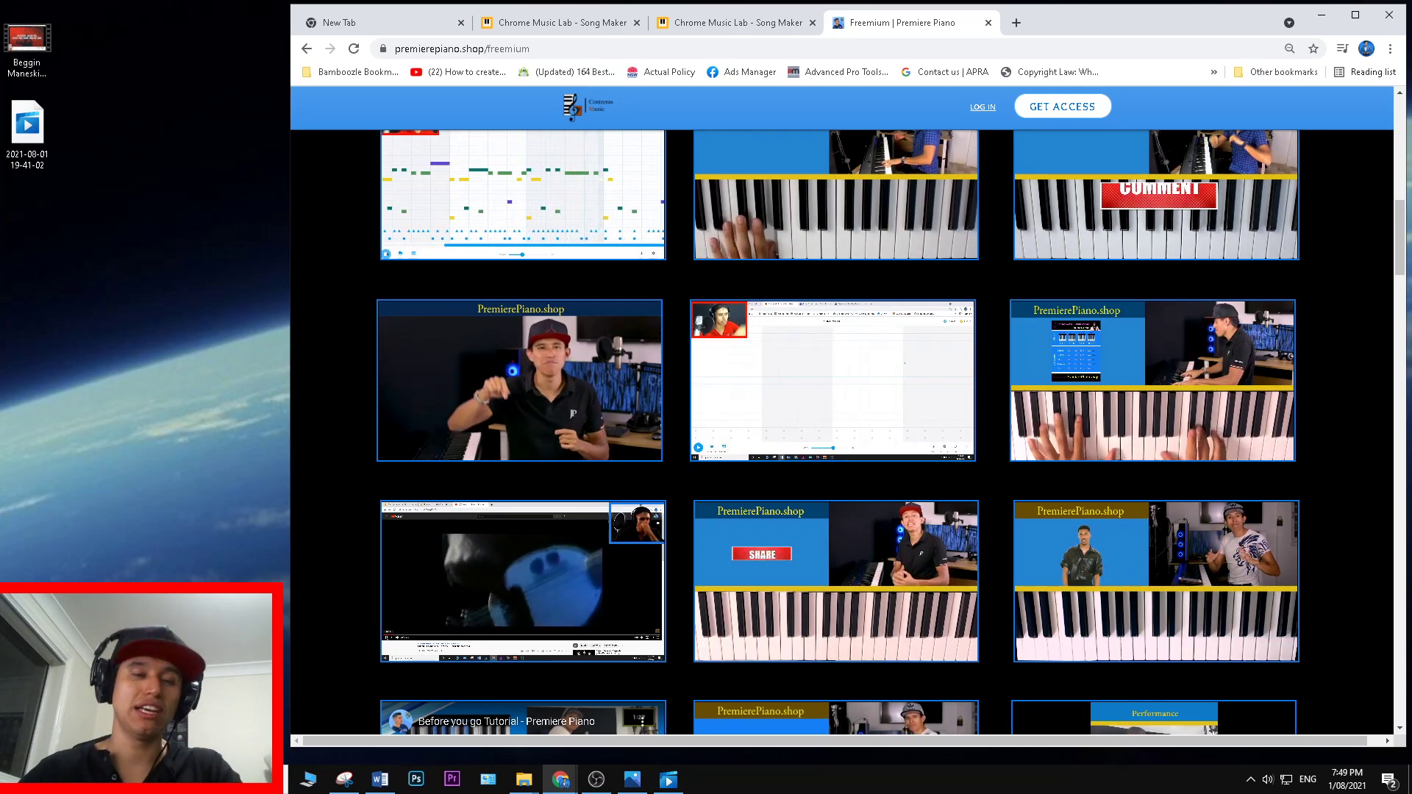
{"action": "scroll", "coordinate": [644, 469], "scroll_direction": "up", "scroll_amount": 8}
{"action": "scroll", "coordinate": [645, 470], "scroll_direction": "up", "scroll_amount": 4}
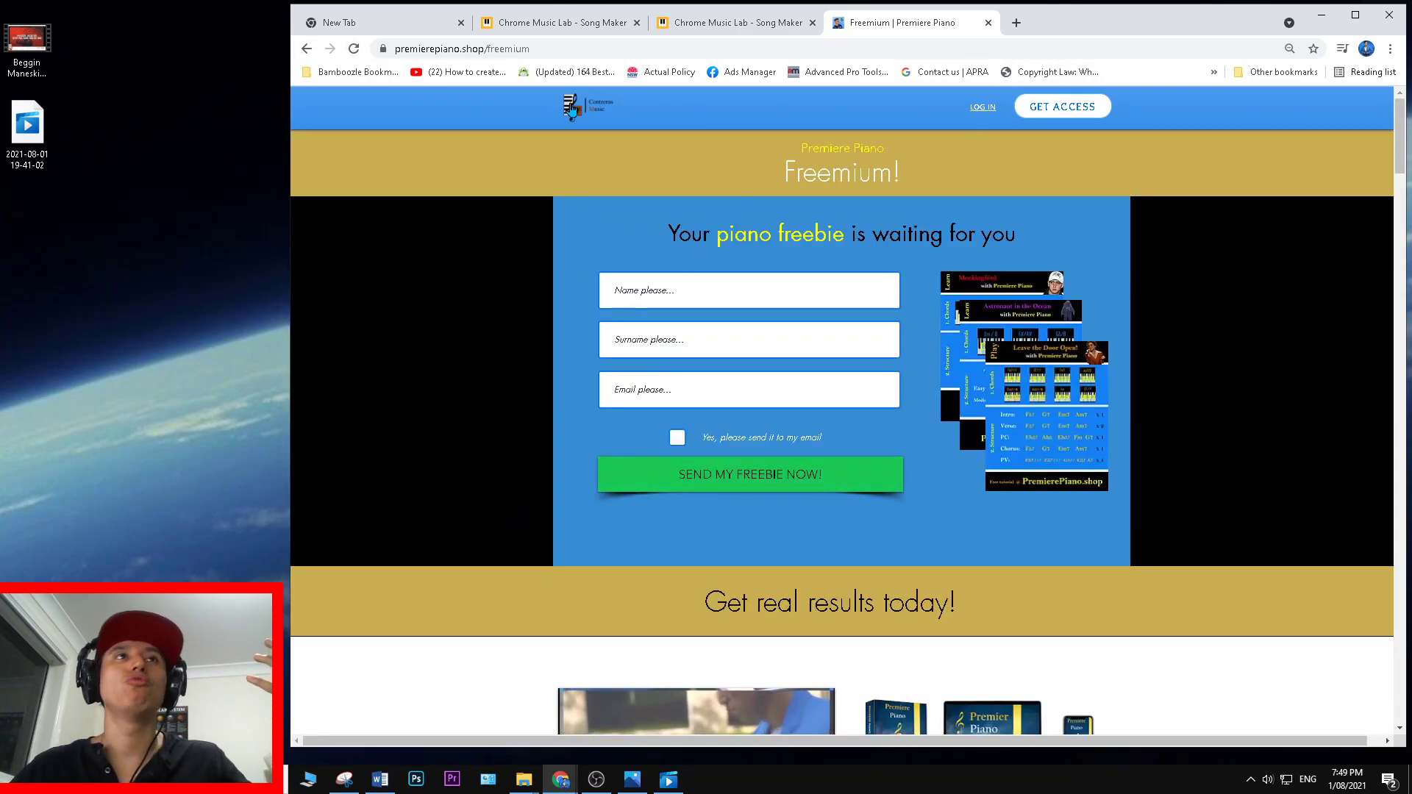
Return to the landing page via the logo and browse its course features and student testimonials.
{"action": "left_click", "coordinate": [596, 119]}
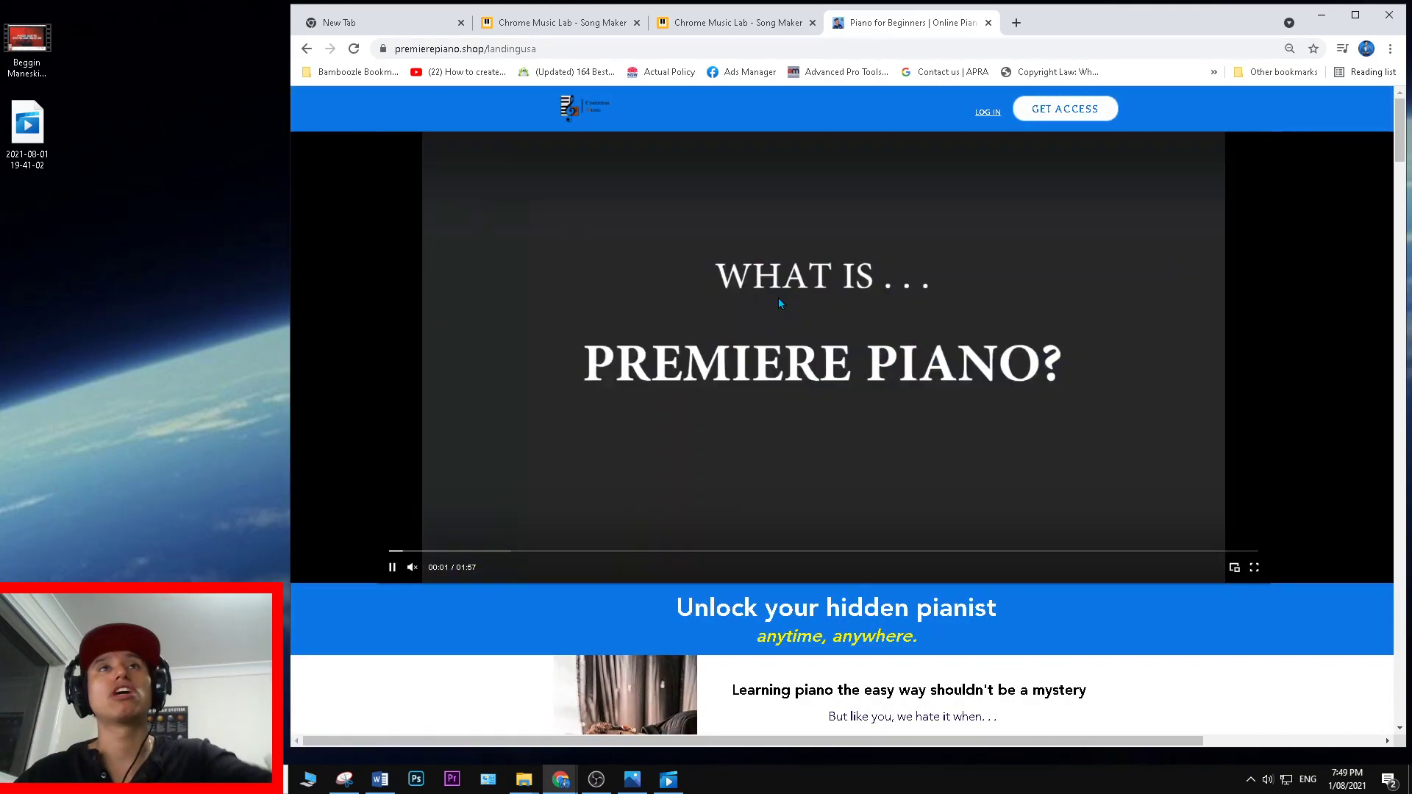
{"action": "scroll", "coordinate": [853, 361], "scroll_direction": "down", "scroll_amount": 10}
{"action": "scroll", "coordinate": [845, 369], "scroll_direction": "down", "scroll_amount": 4}
{"action": "scroll", "coordinate": [841, 364], "scroll_direction": "down", "scroll_amount": 2}
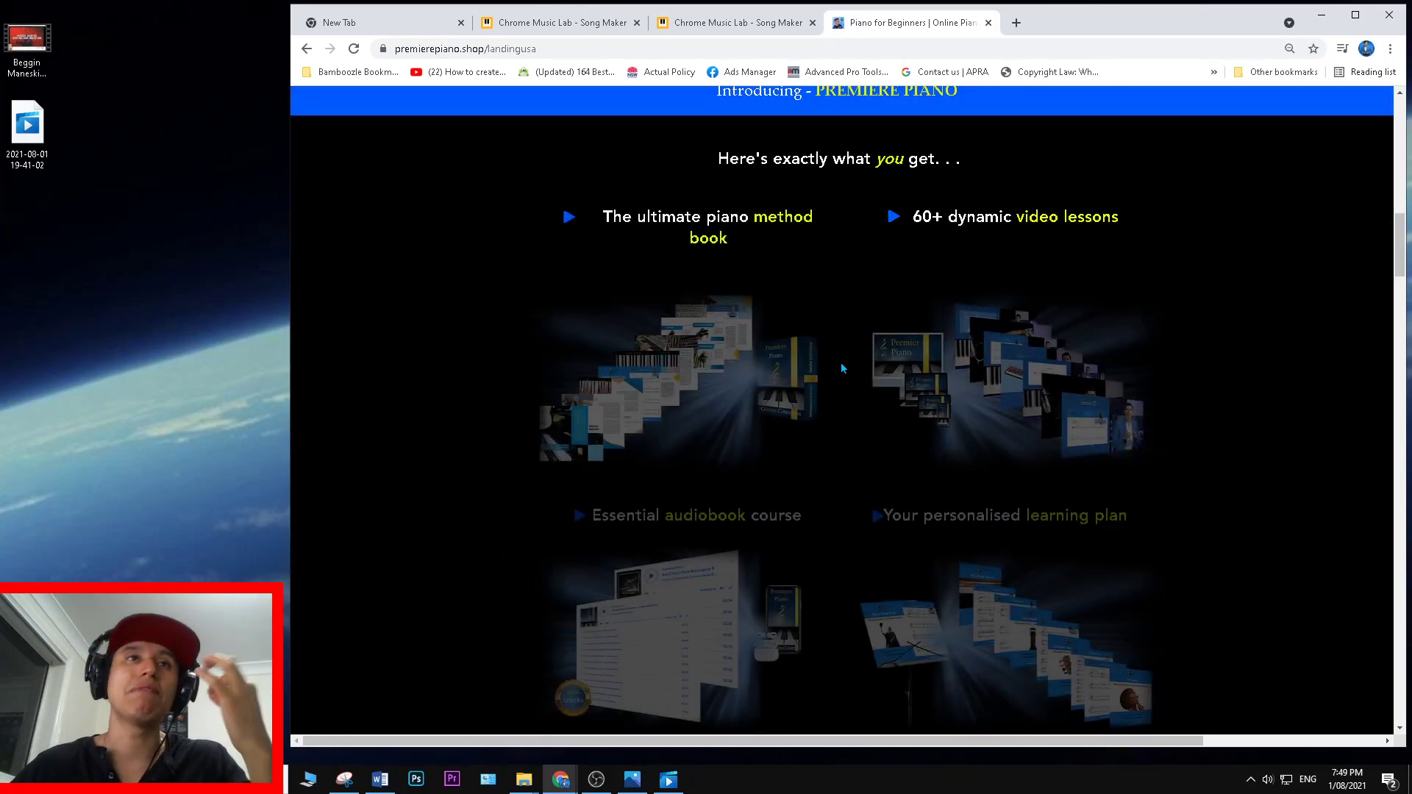
{"action": "scroll", "coordinate": [841, 364], "scroll_direction": "down", "scroll_amount": 2}
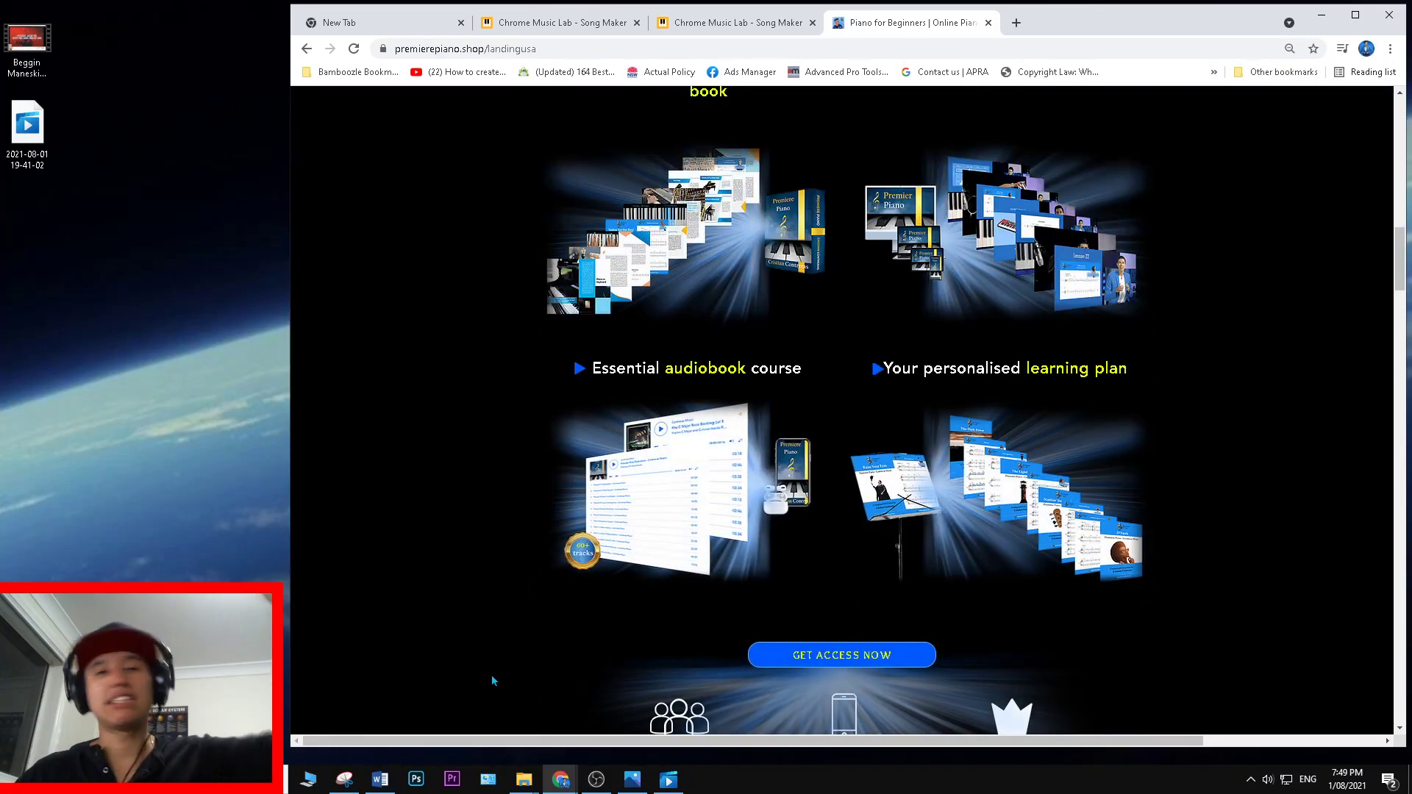
{"action": "scroll", "coordinate": [489, 673], "scroll_direction": "down", "scroll_amount": 5}
{"action": "scroll", "coordinate": [489, 673], "scroll_direction": "down", "scroll_amount": 2}
{"action": "scroll", "coordinate": [489, 673], "scroll_direction": "down", "scroll_amount": 8}
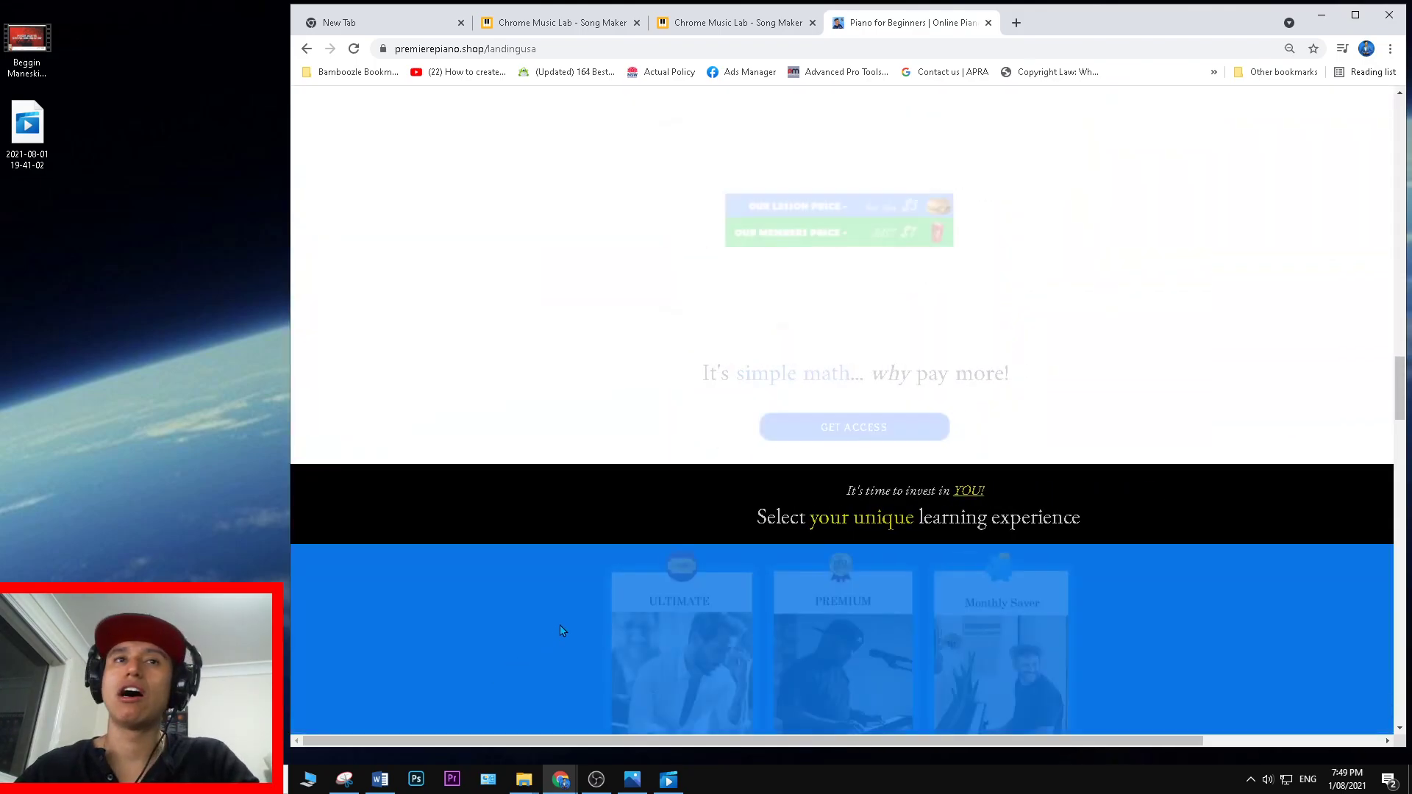
{"action": "scroll", "coordinate": [561, 630], "scroll_direction": "down", "scroll_amount": 10}
{"action": "scroll", "coordinate": [561, 630], "scroll_direction": "down", "scroll_amount": 6}
{"action": "scroll", "coordinate": [655, 601], "scroll_direction": "up", "scroll_amount": 2}
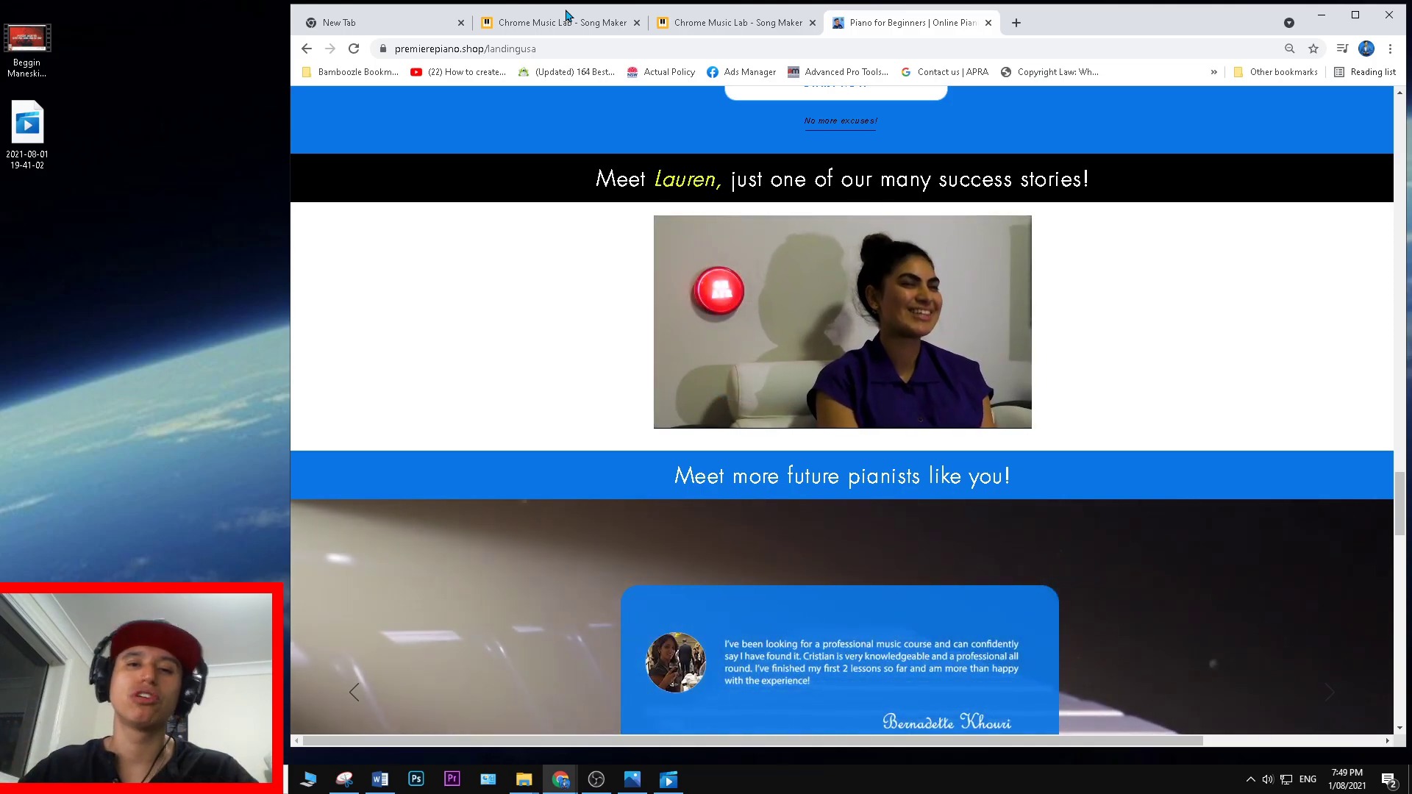
{"action": "key", "text": "alt+Tab"}
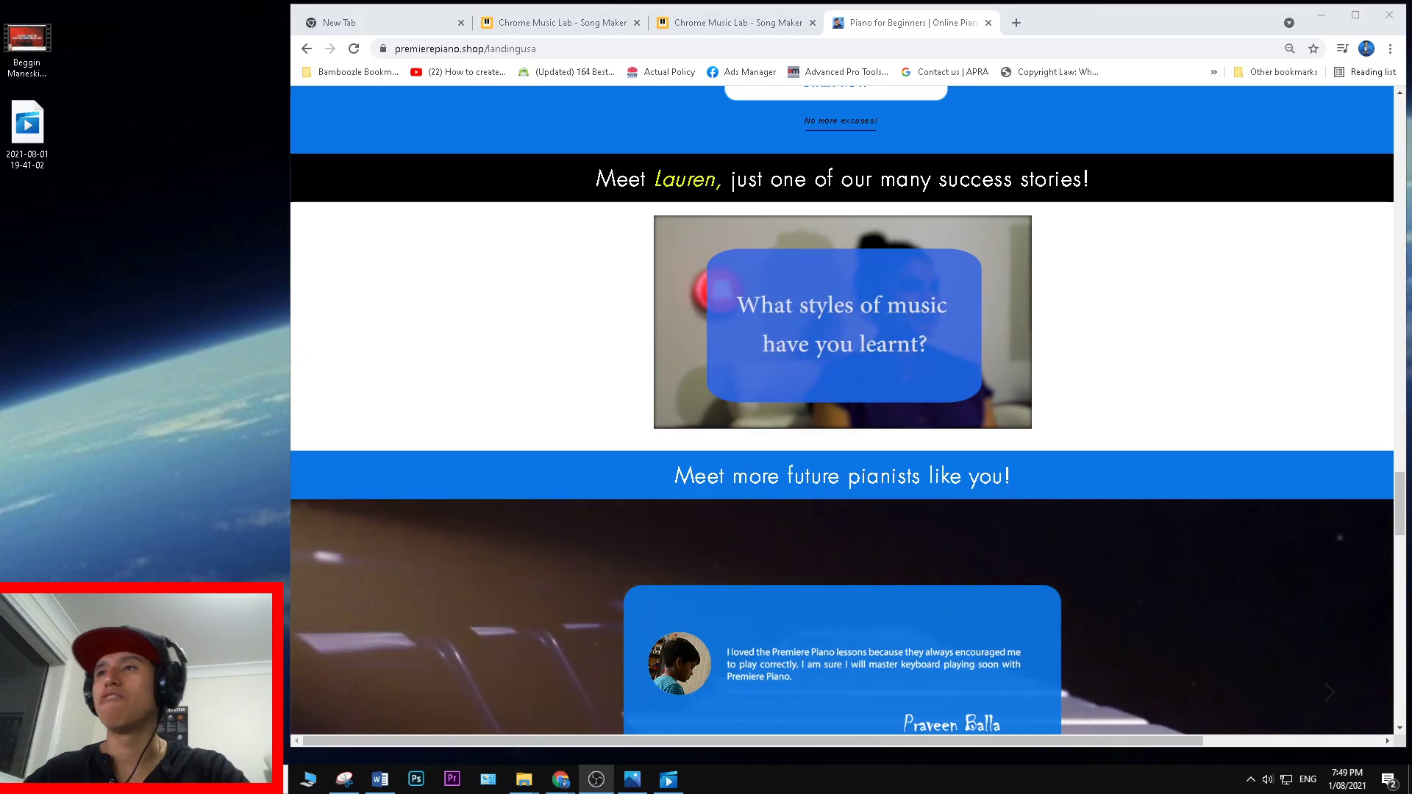